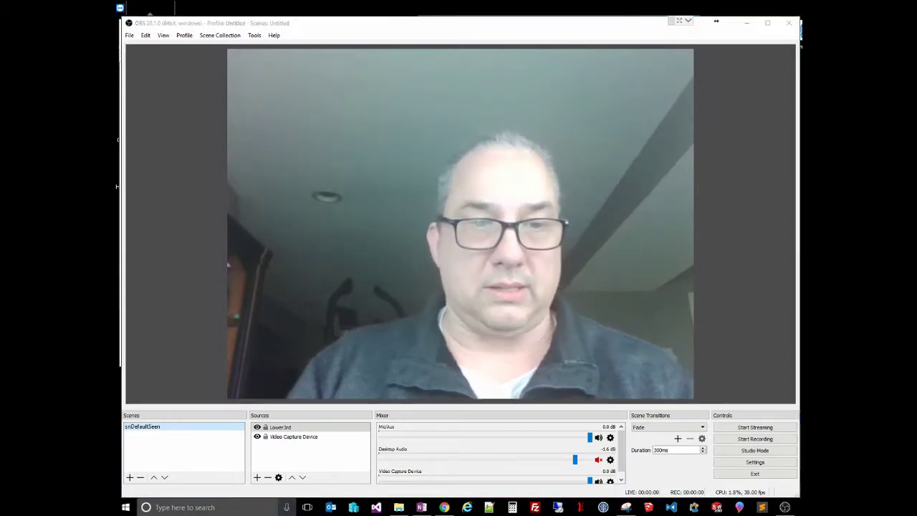
- Launch GIMP 2 from Windows search and bring the OneNote Aspect Ratio & Resolution notes forward
{"action": "left_click", "coordinate": [187, 507]}
{"action": "type", "text": "GIMP"}
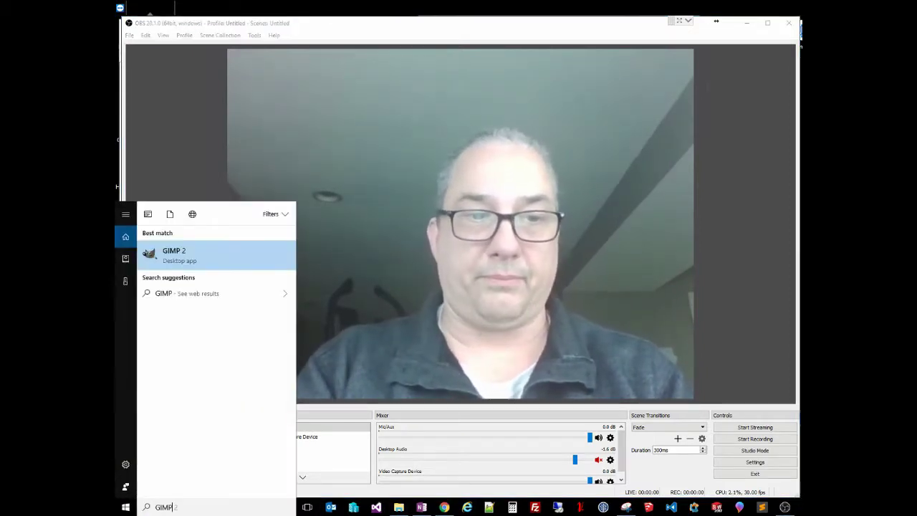
{"action": "key", "text": "Return"}
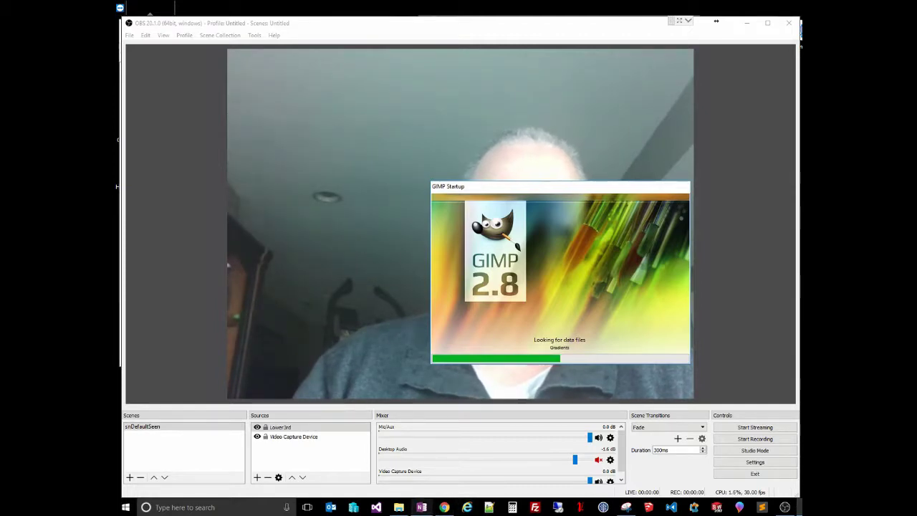
{"action": "left_click", "coordinate": [422, 507]}
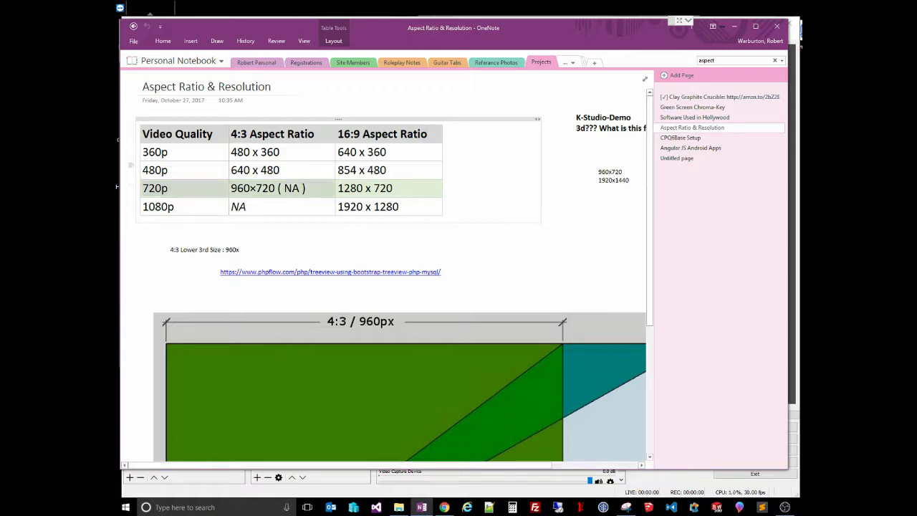
- Review the resolution table, highlighting 960×720 in the 720p row, then minimize OneNote
{"action": "left_click", "coordinate": [230, 151]}
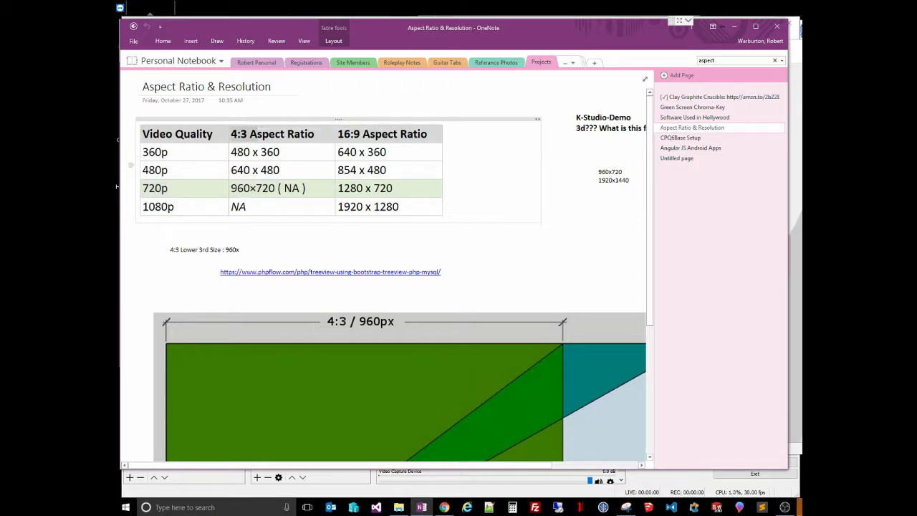
{"action": "left_click", "coordinate": [280, 170]}
{"action": "left_click_drag", "start_coordinate": [231, 188], "coordinate": [306, 188]}
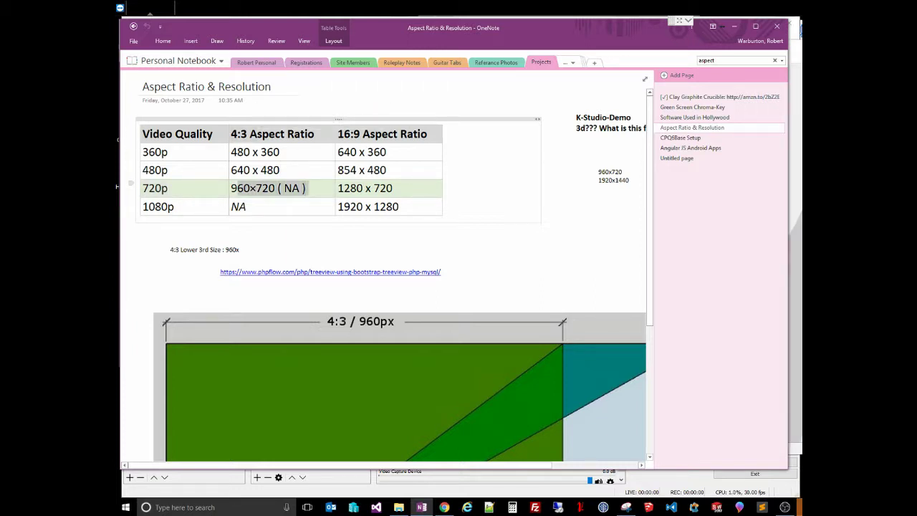
{"action": "left_click", "coordinate": [306, 188]}
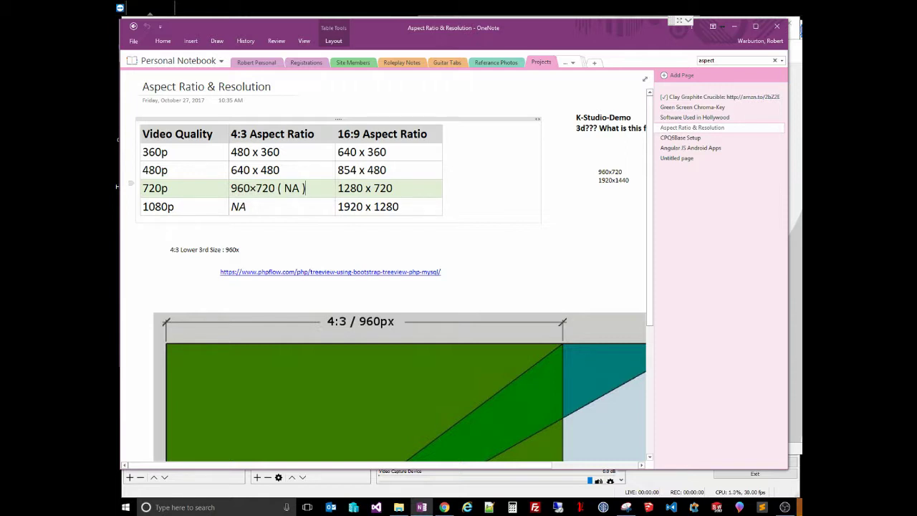
{"action": "left_click_drag", "start_coordinate": [231, 188], "coordinate": [275, 188]}
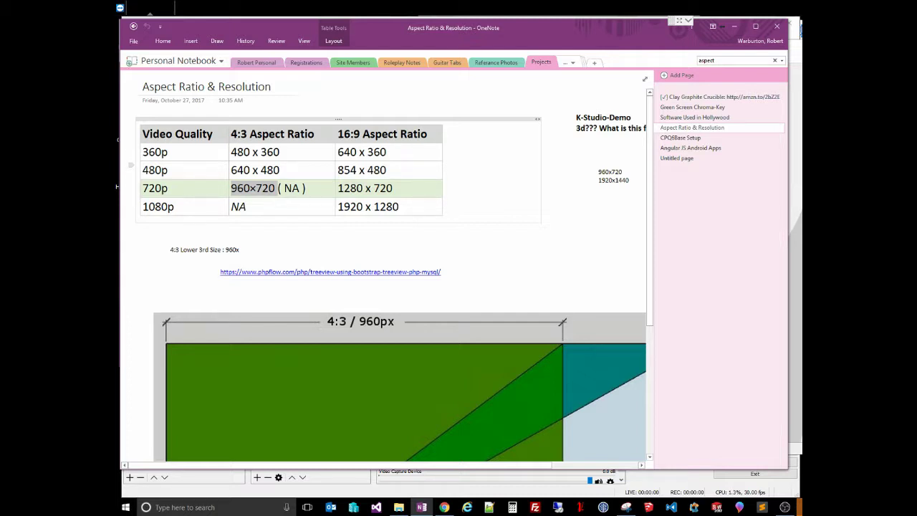
{"action": "left_click", "coordinate": [277, 189]}
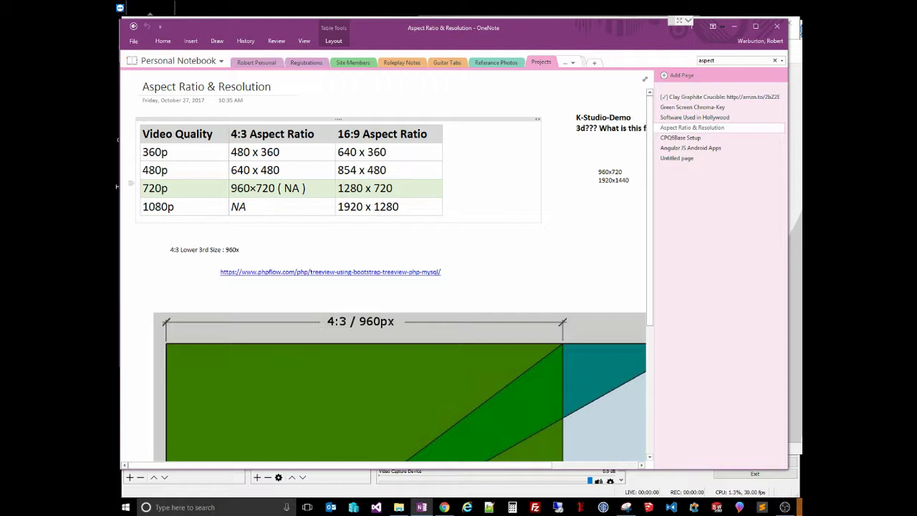
{"action": "left_click_drag", "start_coordinate": [337, 188], "coordinate": [393, 188]}
{"action": "left_click", "coordinate": [392, 188]}
{"action": "left_click_drag", "start_coordinate": [306, 188], "coordinate": [230, 188]}
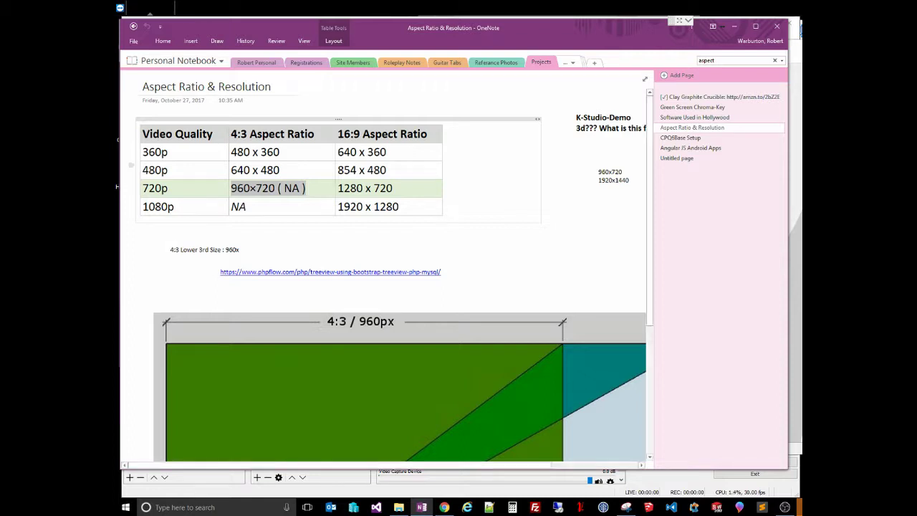
{"action": "left_click", "coordinate": [247, 207]}
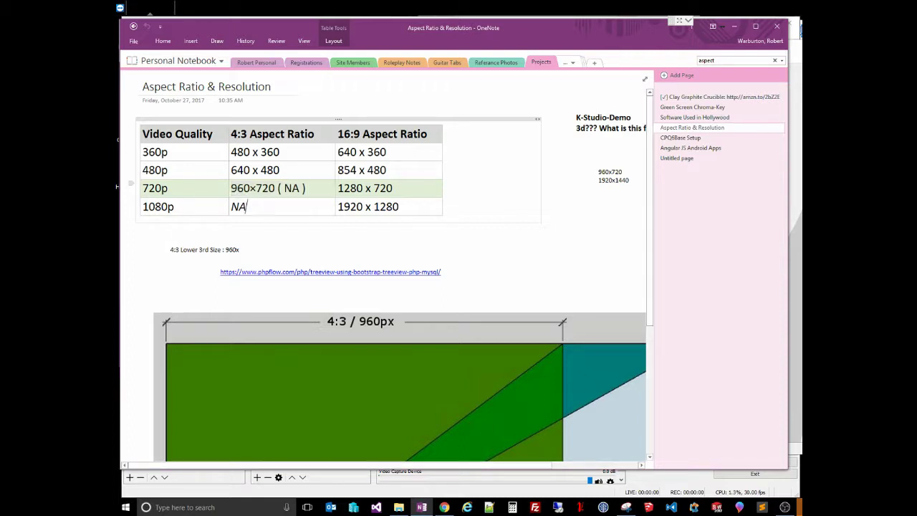
{"action": "left_click_drag", "start_coordinate": [231, 188], "coordinate": [275, 188]}
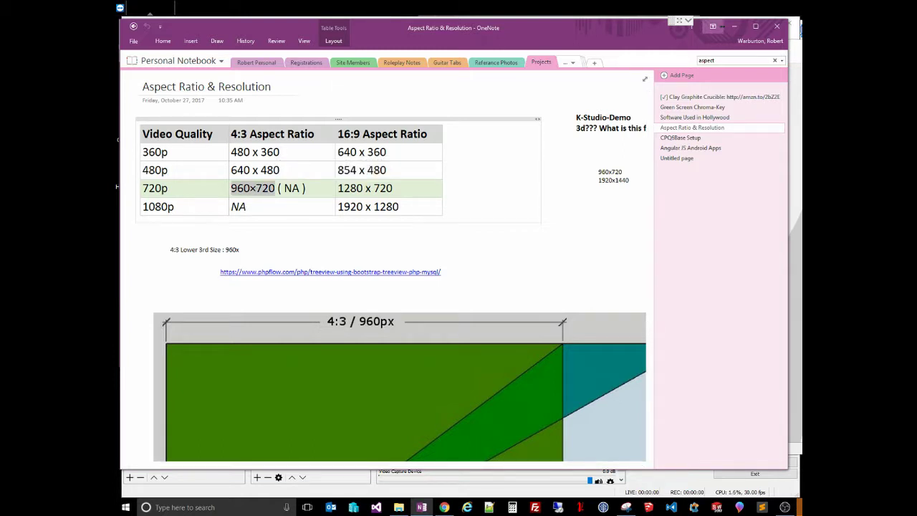
{"action": "left_click", "coordinate": [733, 27]}
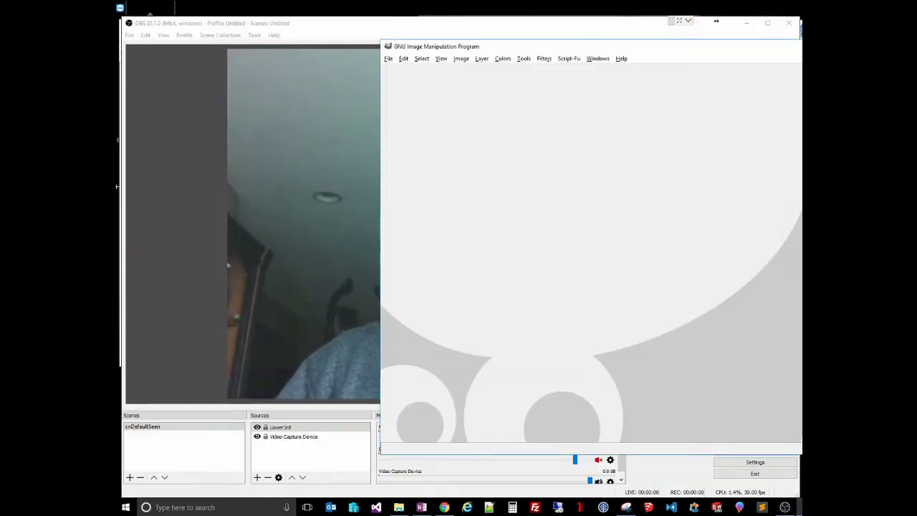
- Create a new 960×720 image, sizing the GIMP window so OBS controls stay visible
{"action": "left_click_drag", "start_coordinate": [700, 53], "coordinate": [451, 28]}
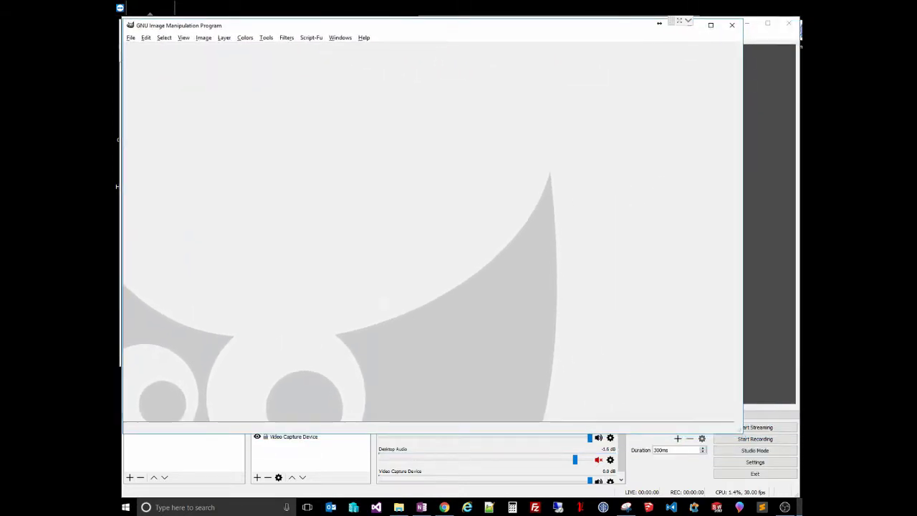
{"action": "left_click_drag", "start_coordinate": [659, 24], "coordinate": [713, 24]}
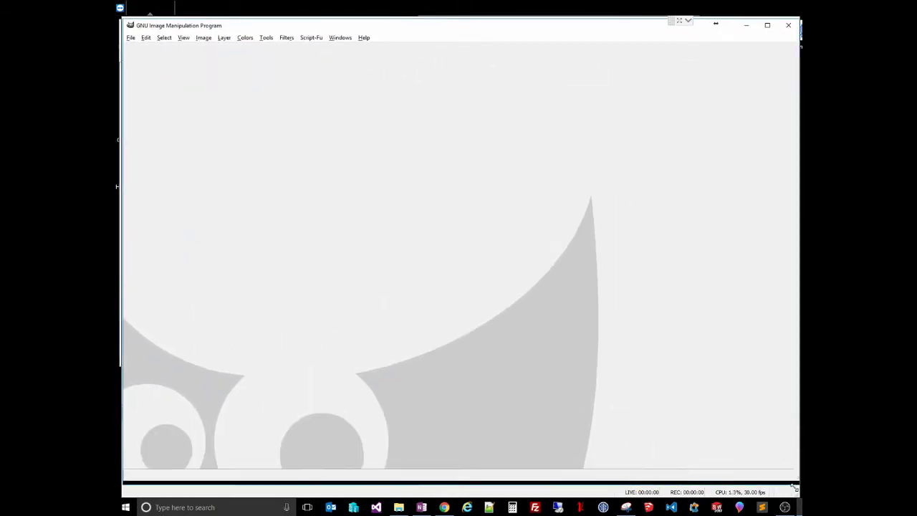
{"action": "key", "text": "alt+f"}
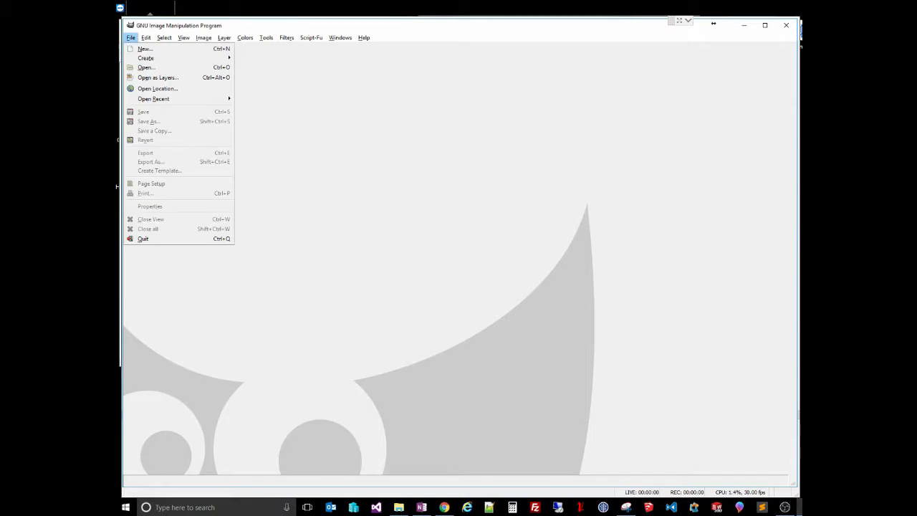
{"action": "key", "text": "Down"}
{"action": "key", "text": "Return"}
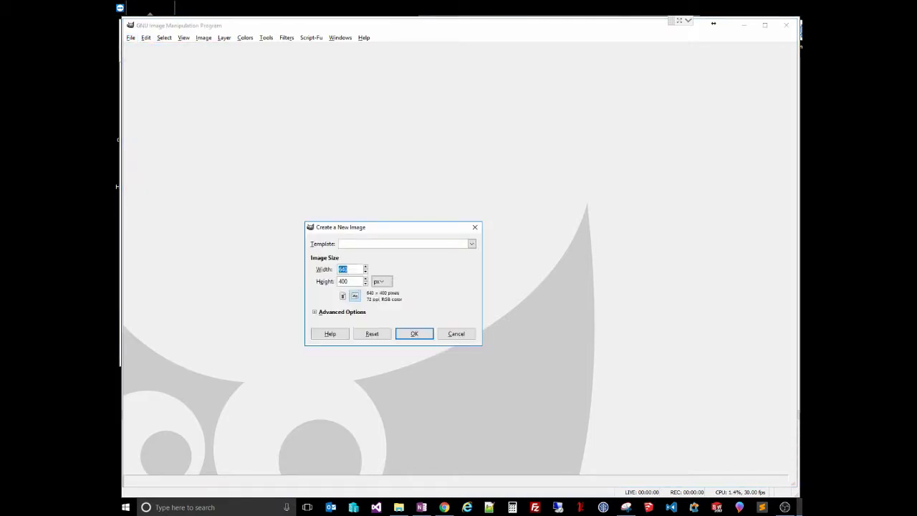
{"action": "type", "text": "960"}
{"action": "key", "text": "Tab"}
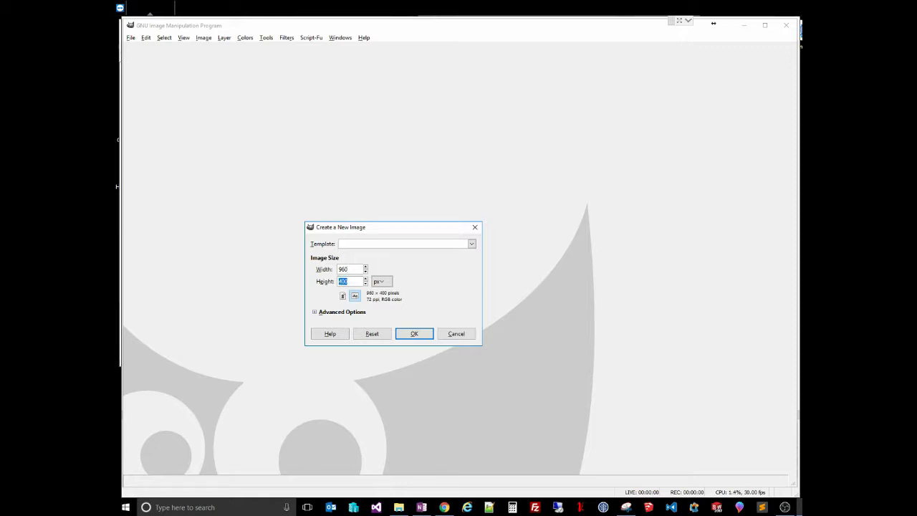
{"action": "type", "text": "720"}
{"action": "key", "text": "Return"}
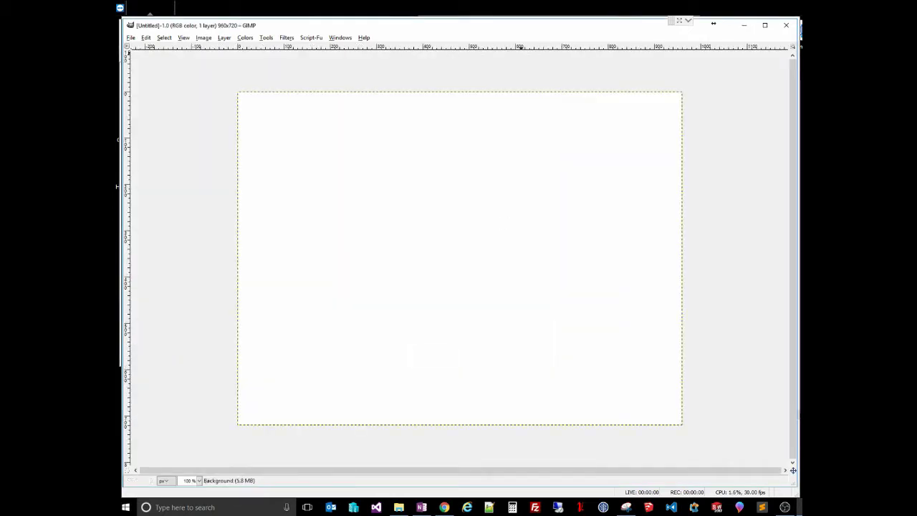
{"action": "left_click_drag", "start_coordinate": [713, 23], "coordinate": [714, 26]}
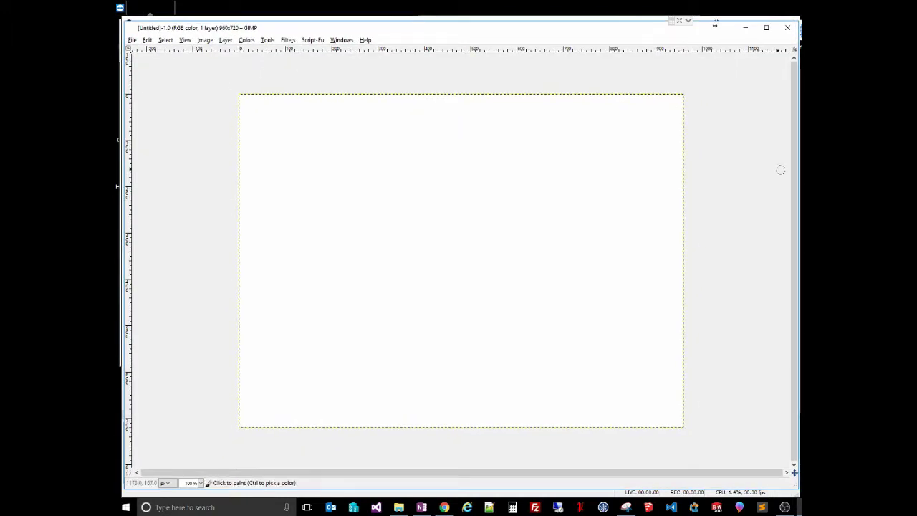
{"action": "left_click_drag", "start_coordinate": [800, 176], "coordinate": [685, 178]}
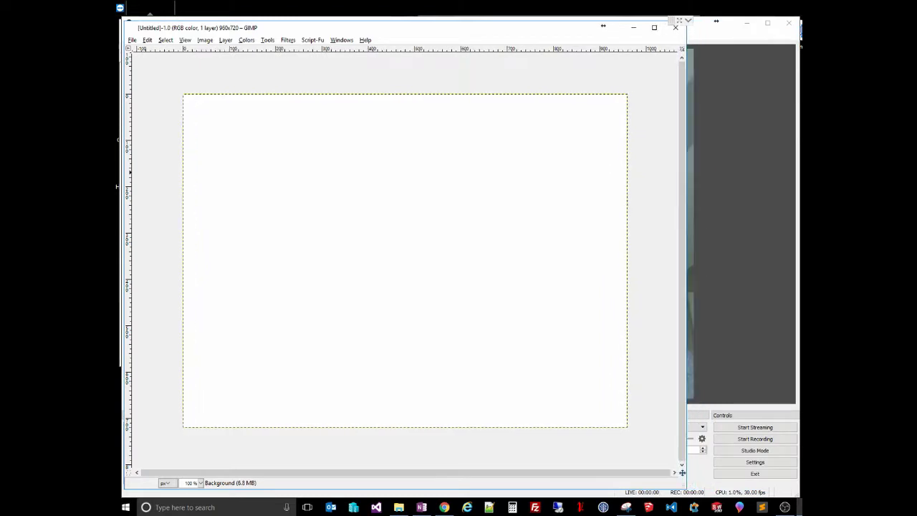
- Restore the Layers and Brushes docks beside the canvas
{"action": "left_click", "coordinate": [342, 39]}
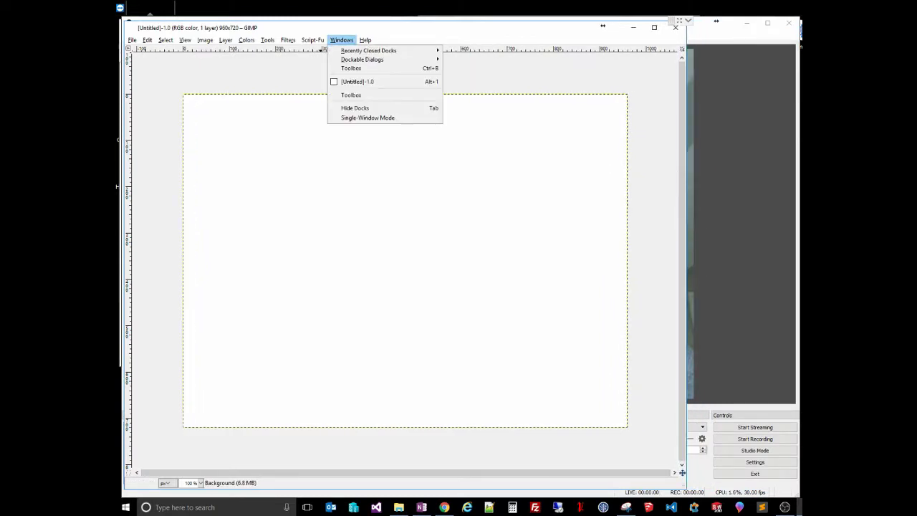
{"action": "mouse_move", "coordinate": [369, 50]}
{"action": "left_click", "coordinate": [501, 50]}
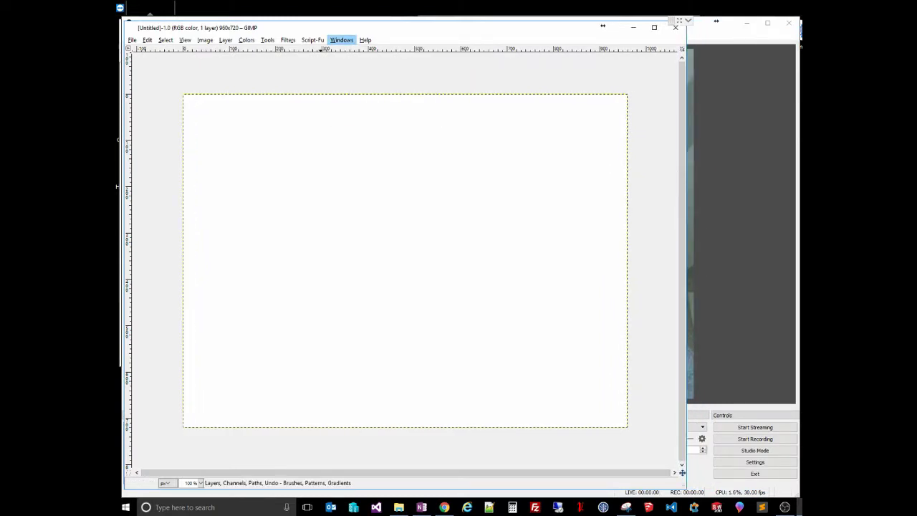
{"action": "mouse_move", "coordinate": [242, 106]}
{"action": "left_mouse_down"}
{"action": "mouse_move", "coordinate": [687, 75]}
{"action": "mouse_move", "coordinate": [773, 45]}
{"action": "left_mouse_up"}
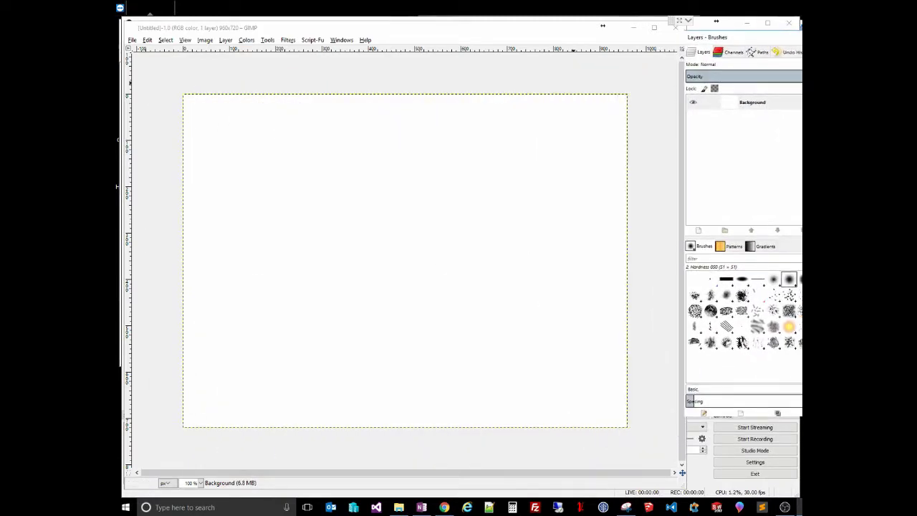
- Copy the Background into a new Pasted Layer, delete the Background, and show the toolbox
{"action": "left_click", "coordinate": [752, 102]}
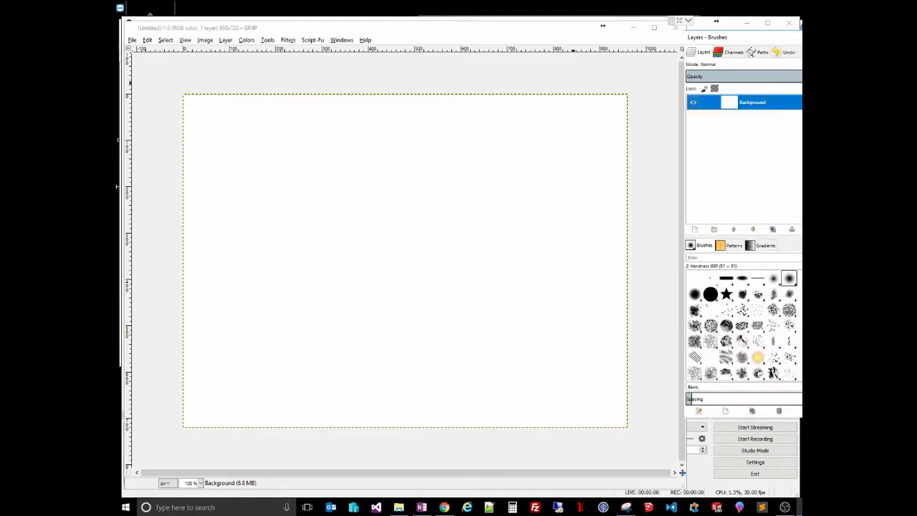
{"action": "key", "text": "ctrl+a"}
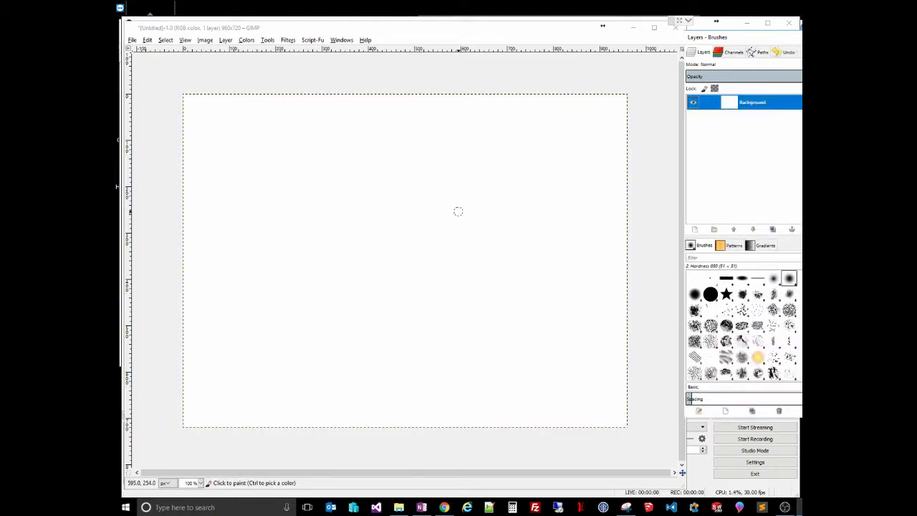
{"action": "key", "text": "ctrl+c"}
{"action": "key", "text": "ctrl+v"}
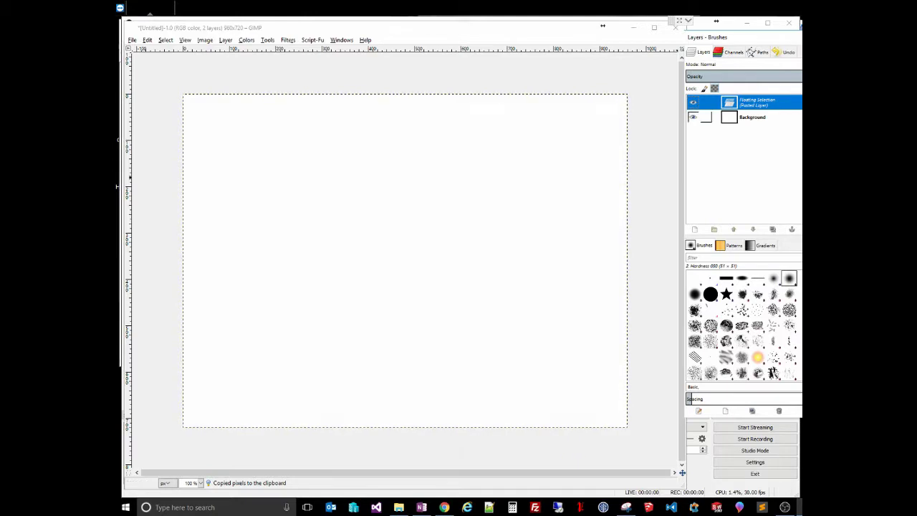
{"action": "right_click", "coordinate": [757, 101]}
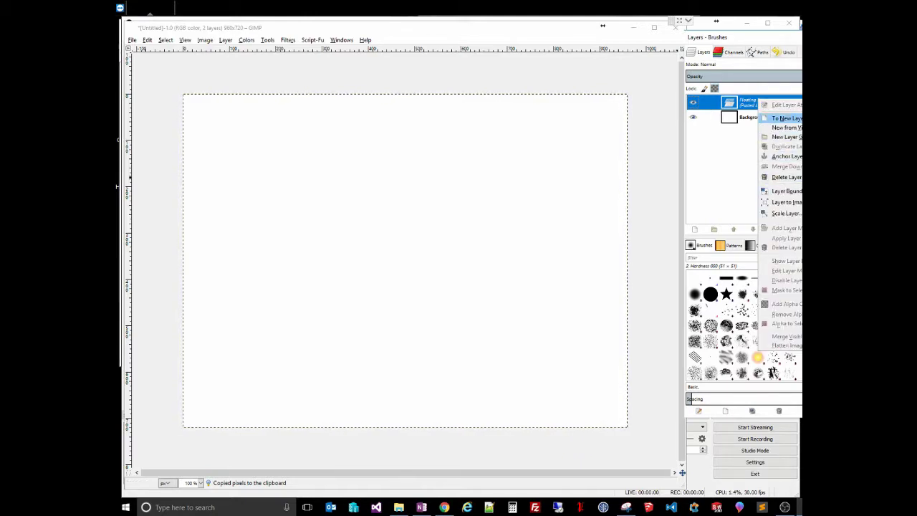
{"action": "left_click", "coordinate": [787, 118]}
{"action": "left_click", "coordinate": [787, 117]}
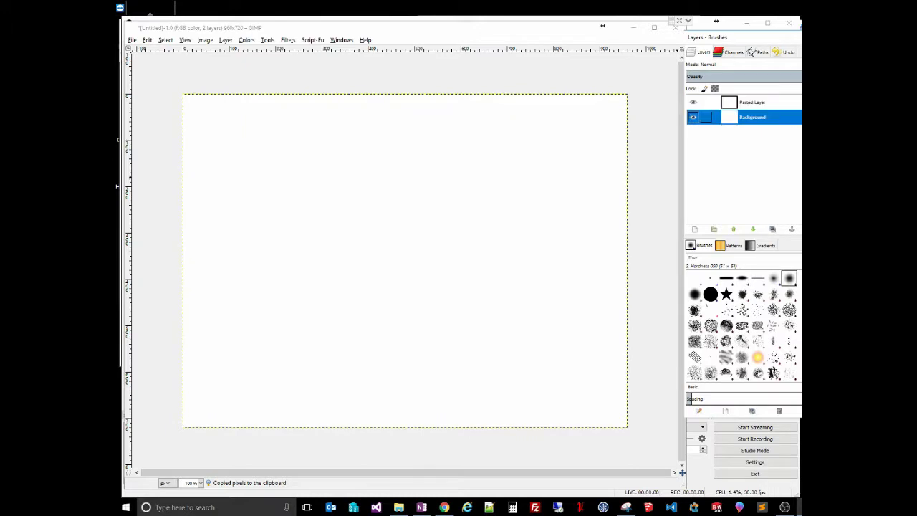
{"action": "left_click", "coordinate": [791, 229]}
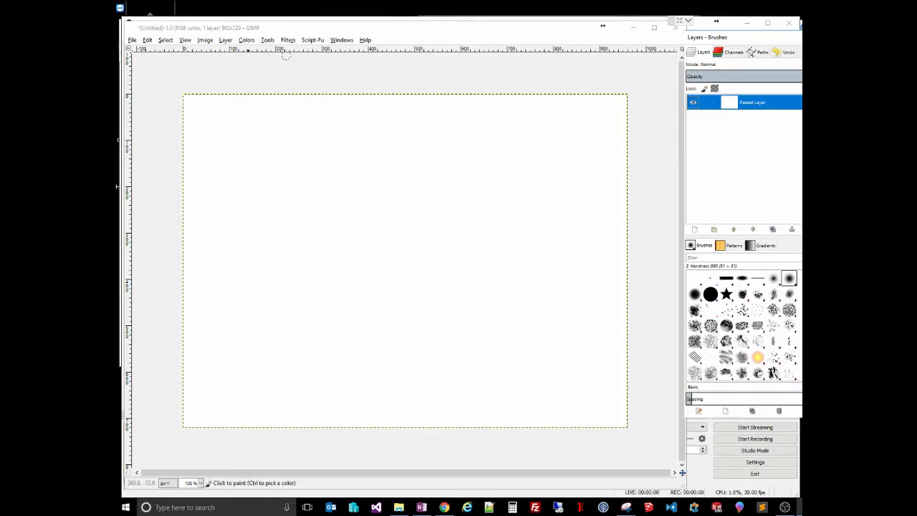
{"action": "key", "text": "ctrl+b"}
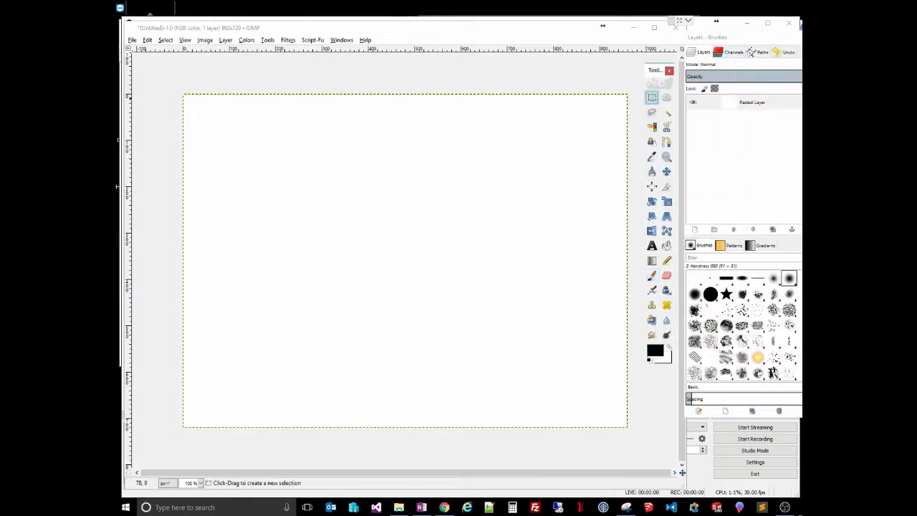
- Clear the upper area of the layer to transparency and remove the selection
{"action": "left_click_drag", "start_coordinate": [177, 85], "coordinate": [633, 360]}
{"action": "key", "text": "Delete"}
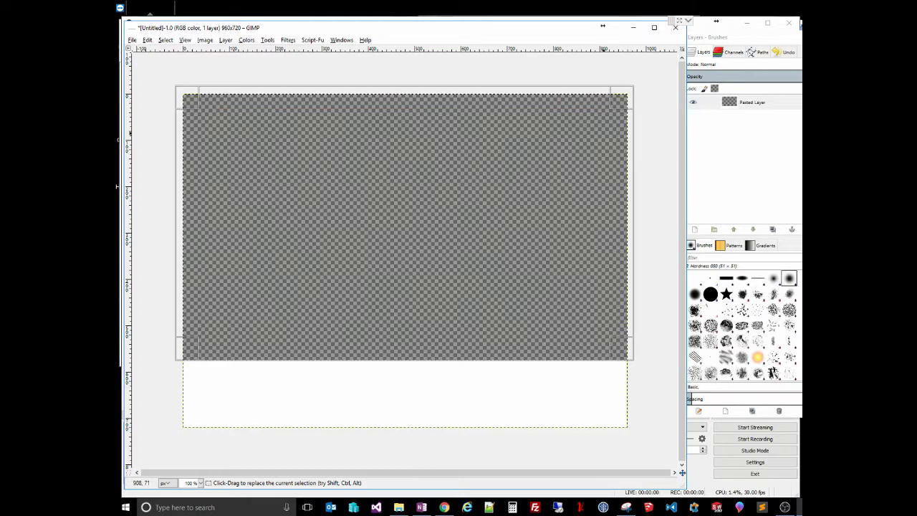
{"action": "left_click", "coordinate": [165, 39]}
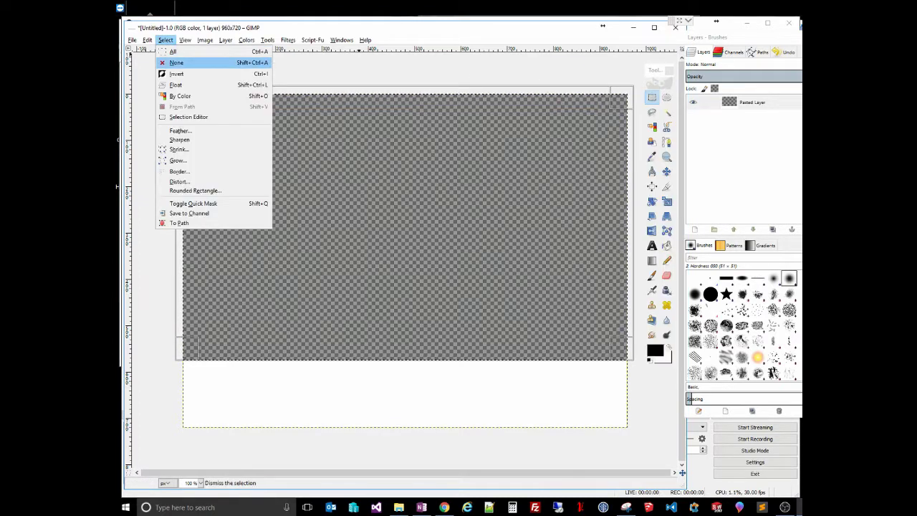
{"action": "left_click", "coordinate": [172, 63]}
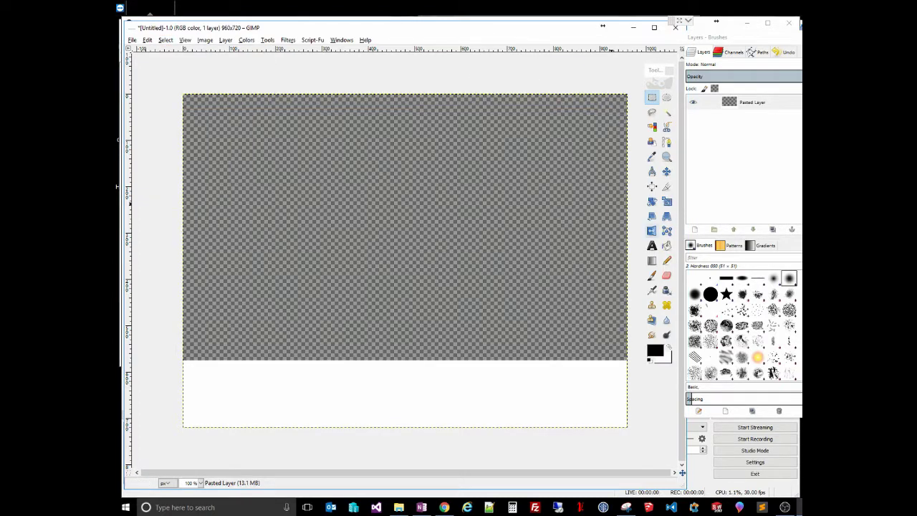
- Bucket-fill the bottom strip with red d72424
{"action": "left_click", "coordinate": [667, 245]}
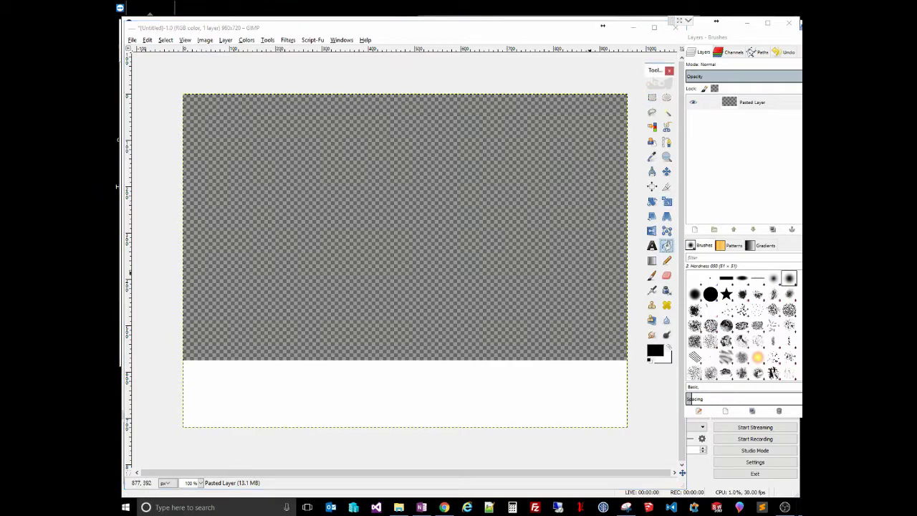
{"action": "left_click", "coordinate": [655, 350]}
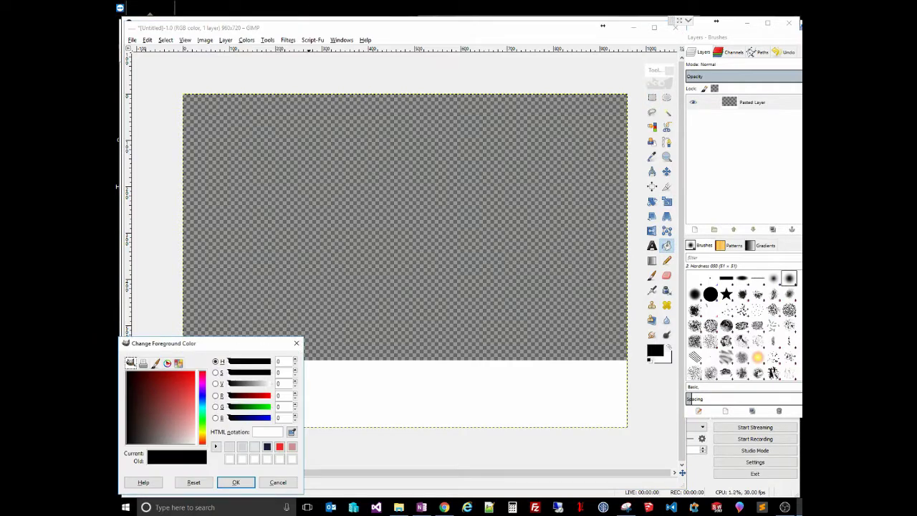
{"action": "left_click_drag", "start_coordinate": [179, 401], "coordinate": [183, 383]}
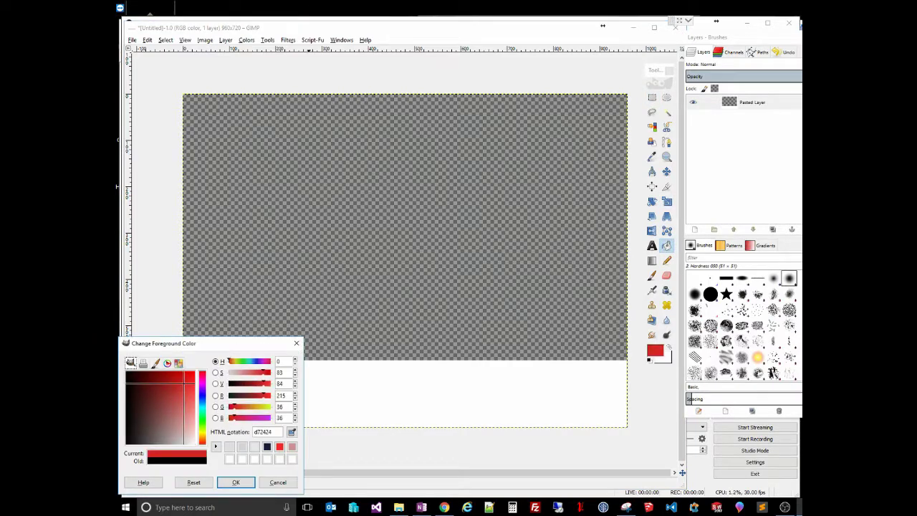
{"action": "left_click", "coordinate": [236, 482]}
{"action": "left_click", "coordinate": [405, 394]}
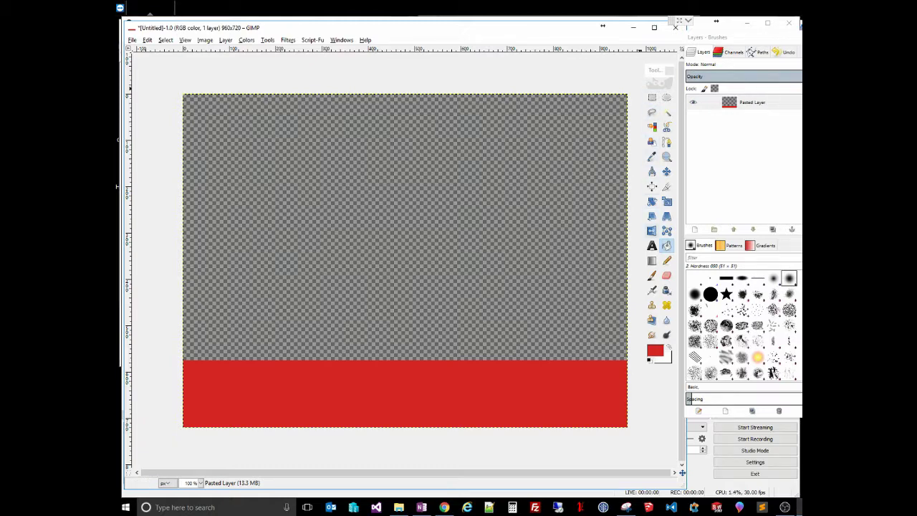
{"action": "left_click", "coordinate": [651, 245]}
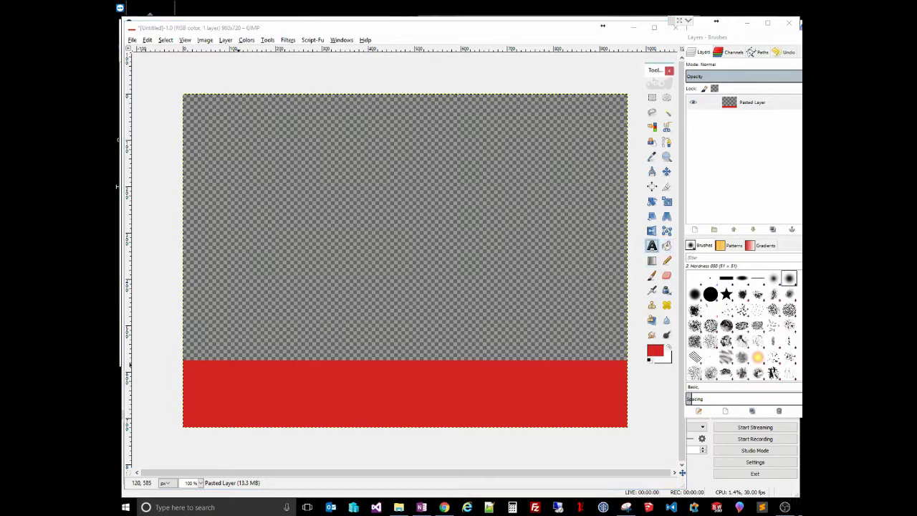
{"action": "left_click", "coordinate": [253, 374]}
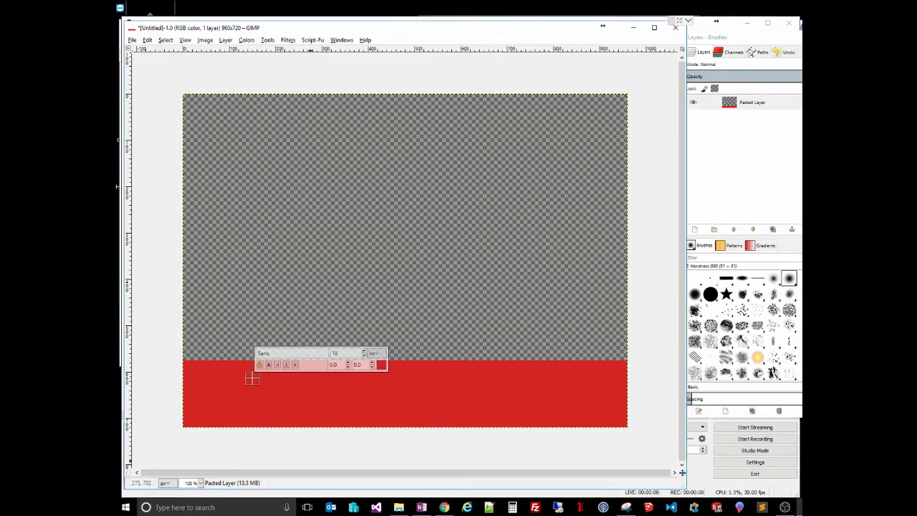
- Type the name title on the red band in black 3rd Man font at a larger size
{"action": "type", "text": "Lachiel"}
{"action": "key", "text": "ctrl+a"}
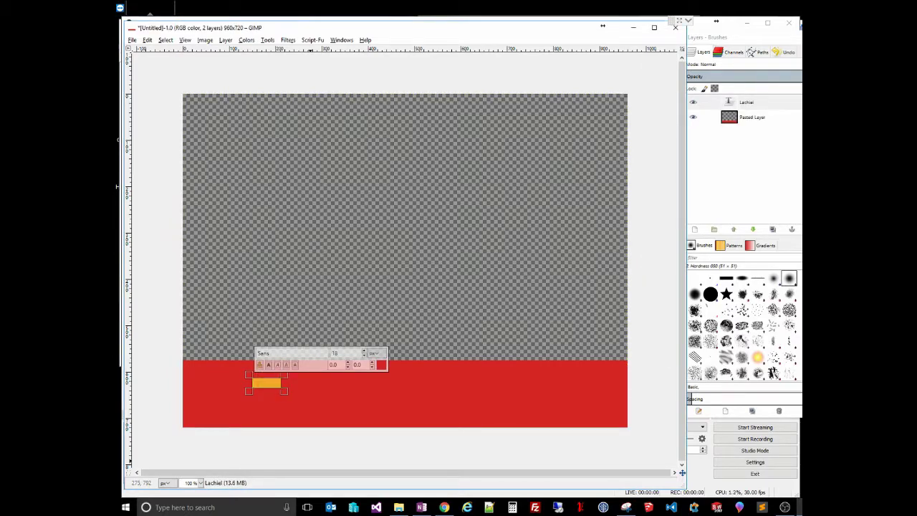
{"action": "left_click", "coordinate": [381, 365]}
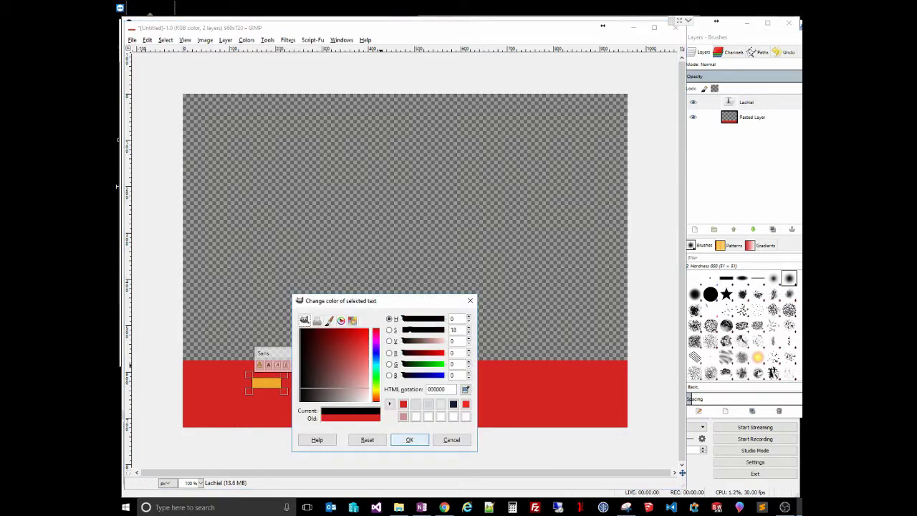
{"action": "left_click", "coordinate": [409, 439]}
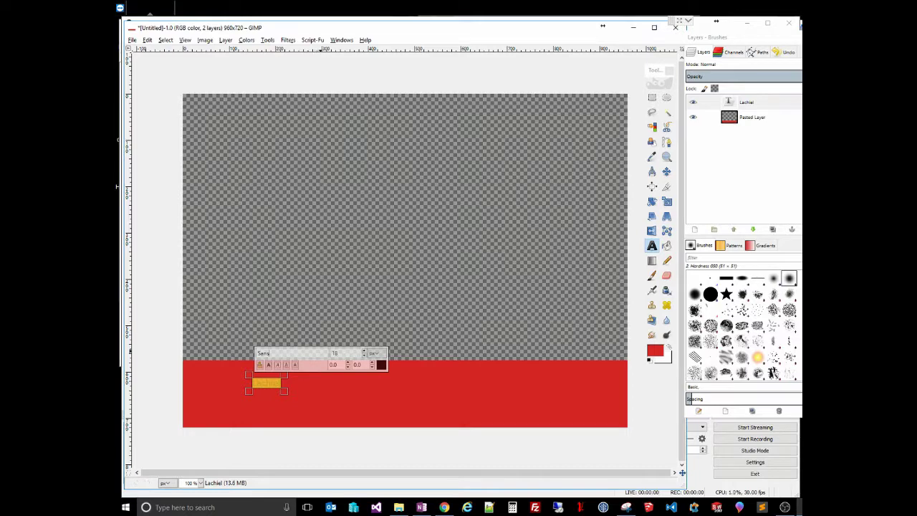
{"action": "type", "text": "3rd M"}
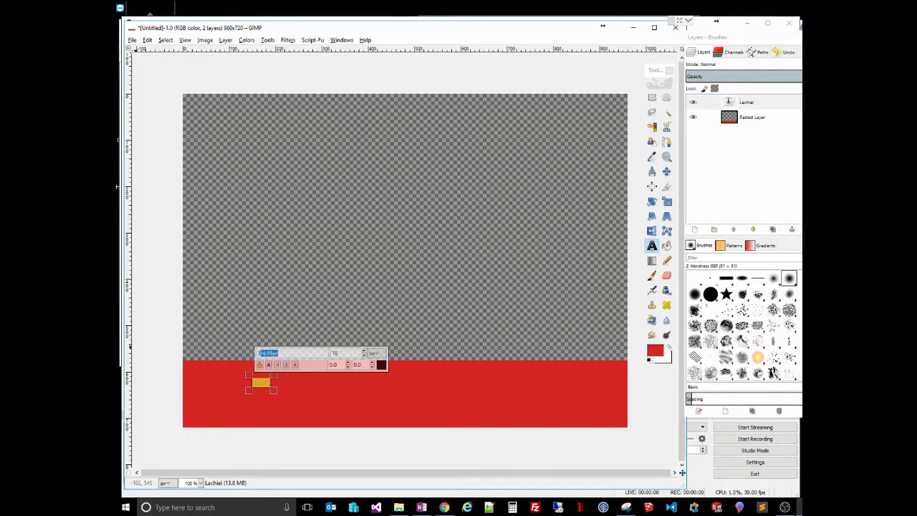
{"action": "key", "text": "Return"}
{"action": "type", "text": "00"}
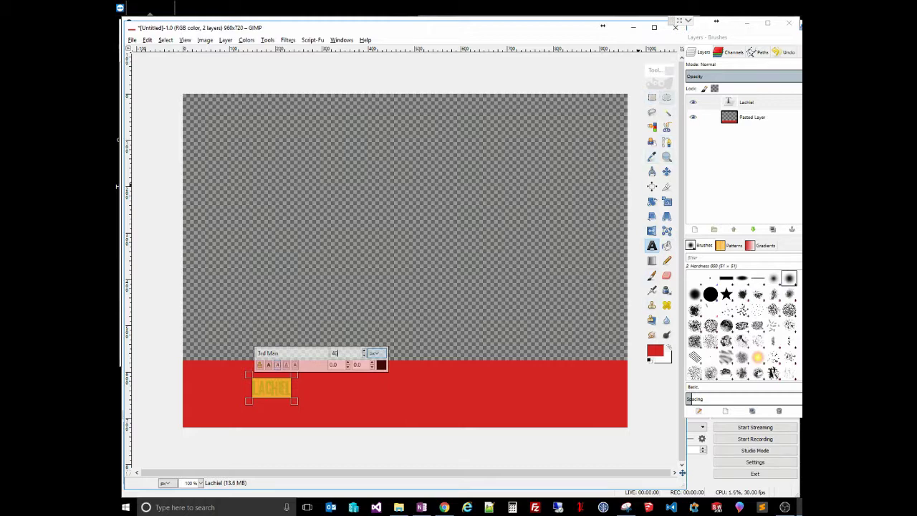
- Nudge the name text layer slightly up and left on the band
{"action": "left_click", "coordinate": [666, 171]}
{"action": "left_click_drag", "start_coordinate": [402, 394], "coordinate": [405, 387]}
{"action": "key", "text": "ctrl+z"}
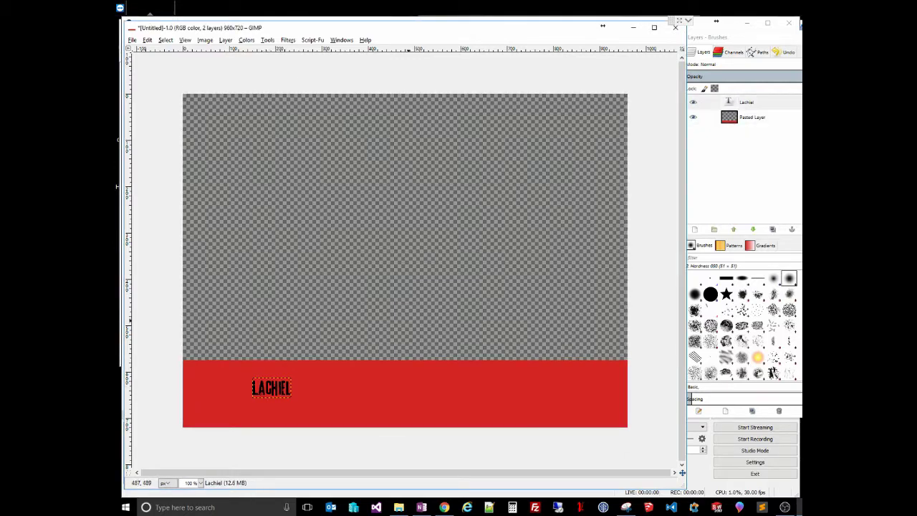
{"action": "left_click", "coordinate": [748, 102]}
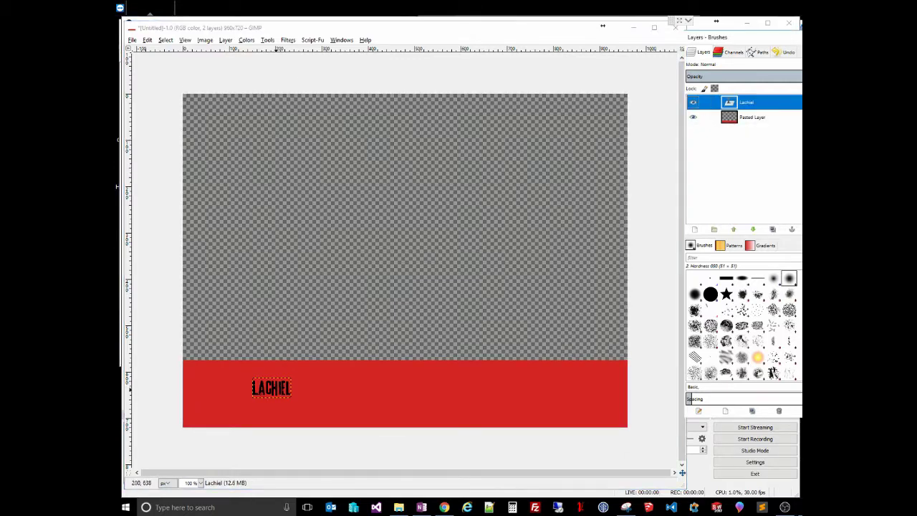
{"action": "mouse_move", "coordinate": [275, 388]}
{"action": "left_mouse_down"}
{"action": "mouse_move", "coordinate": [280, 381]}
{"action": "mouse_move", "coordinate": [271, 379]}
{"action": "left_mouse_up"}
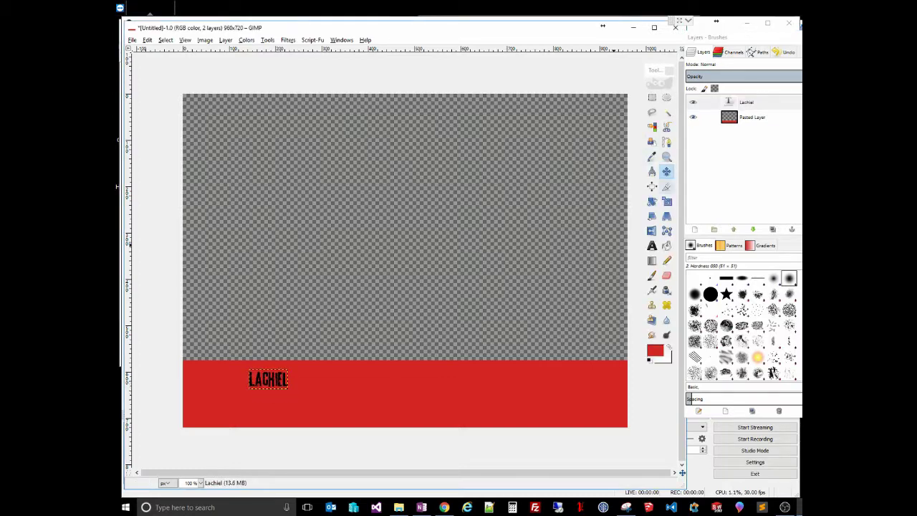
{"action": "left_click", "coordinate": [651, 245]}
- Add a dark grey 534d4d author byline under the title and open the lower3rd folder
{"action": "left_click", "coordinate": [252, 394]}
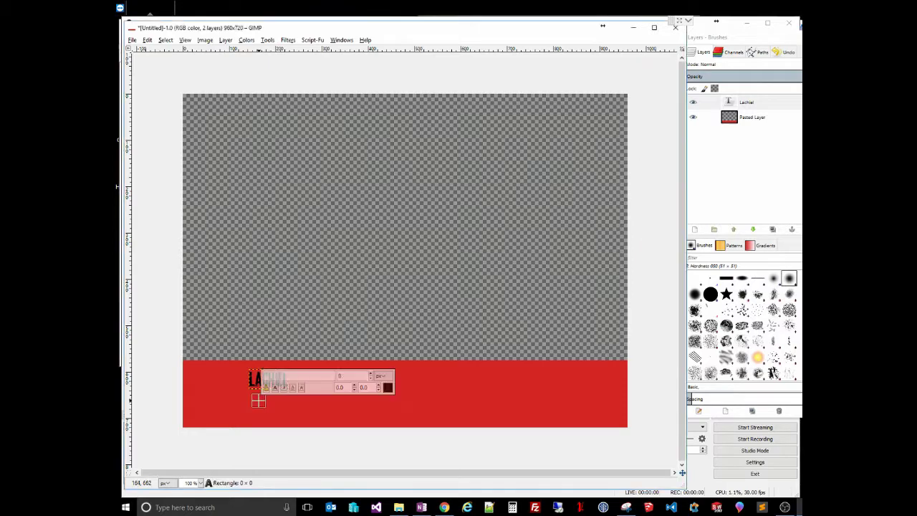
{"action": "type", "text": "ay Robert War"}
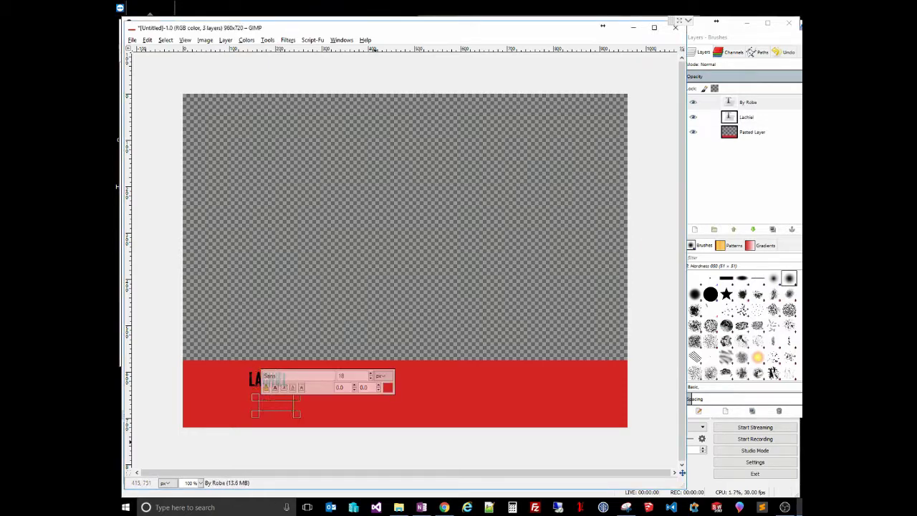
{"action": "type", "text": "burton"}
{"action": "key", "text": "ctrl+a"}
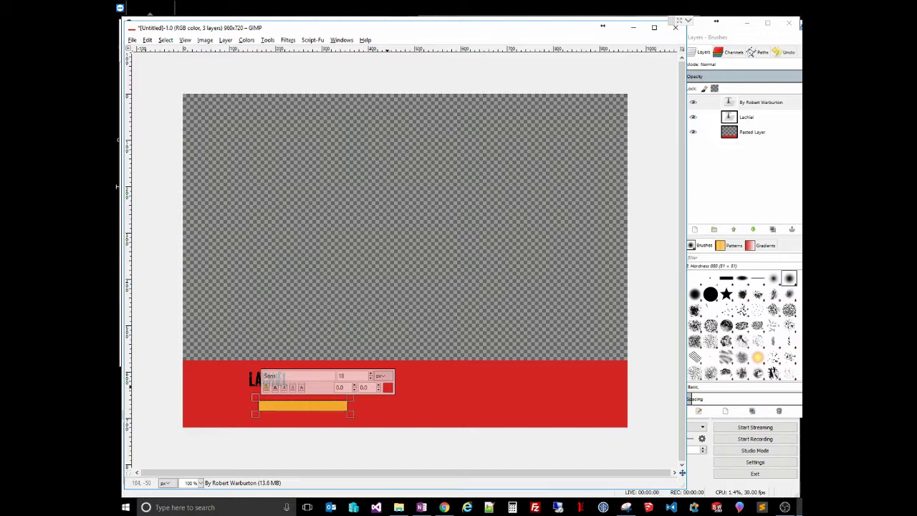
{"action": "left_click", "coordinate": [388, 387]}
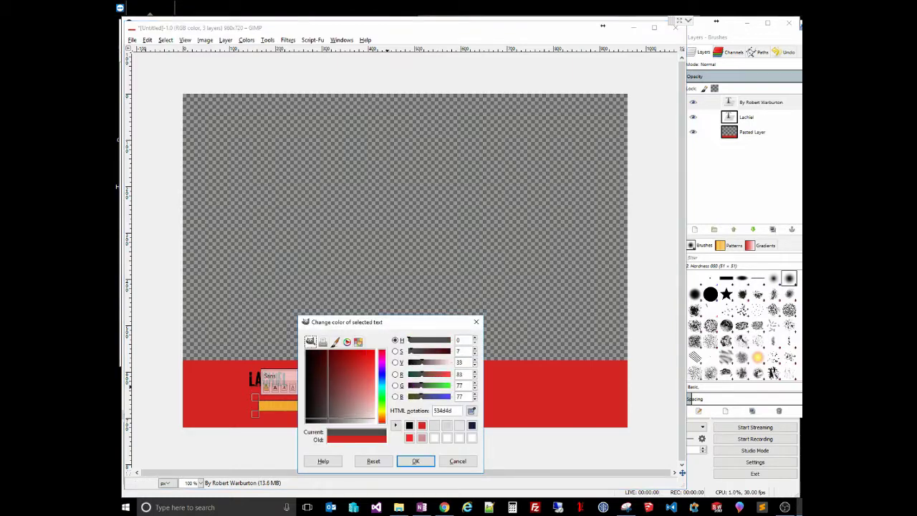
{"action": "left_click", "coordinate": [415, 460]}
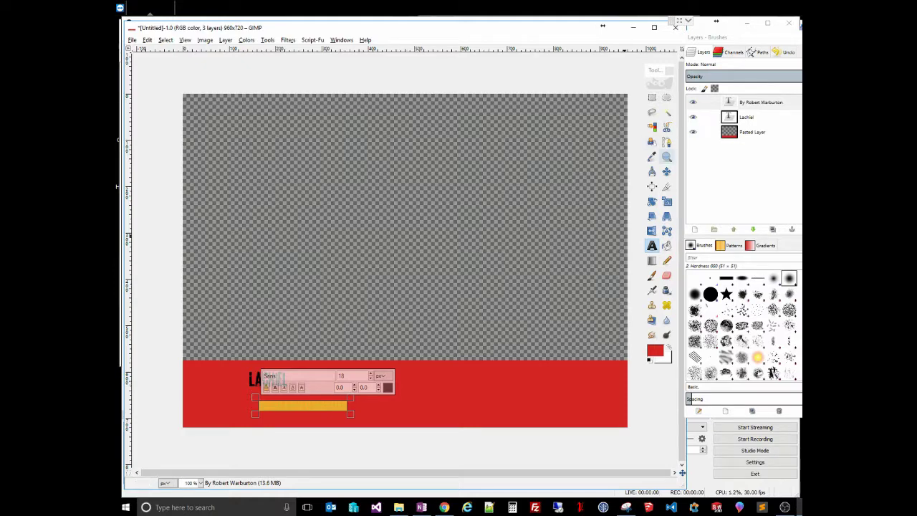
{"action": "left_click", "coordinate": [666, 171]}
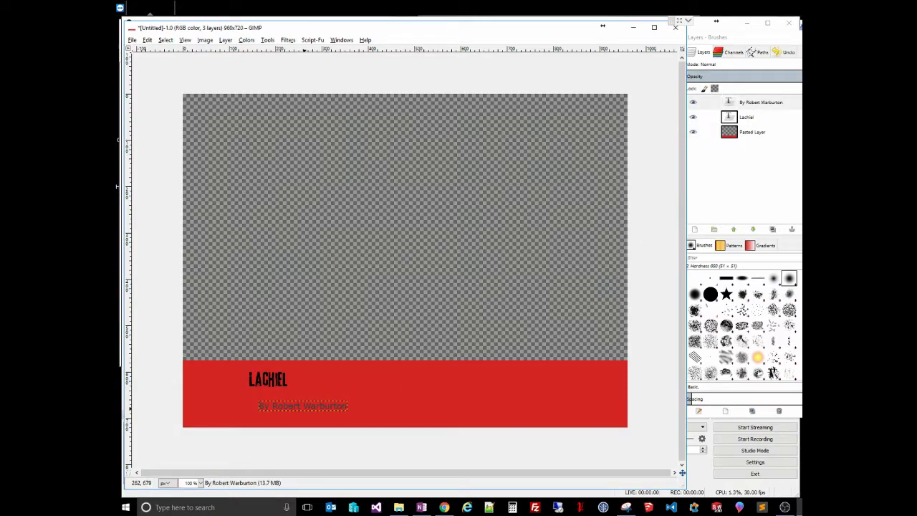
{"action": "left_click_drag", "start_coordinate": [305, 408], "coordinate": [295, 397]}
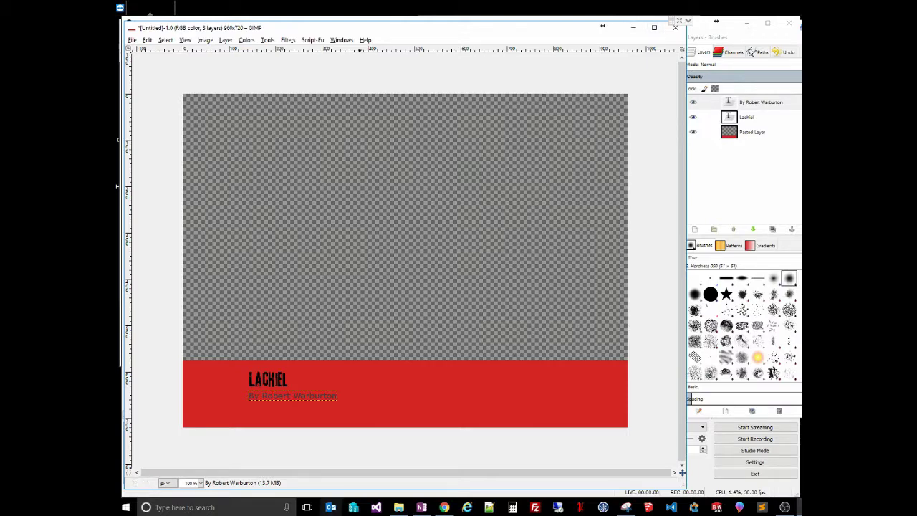
{"action": "left_click", "coordinate": [398, 508]}
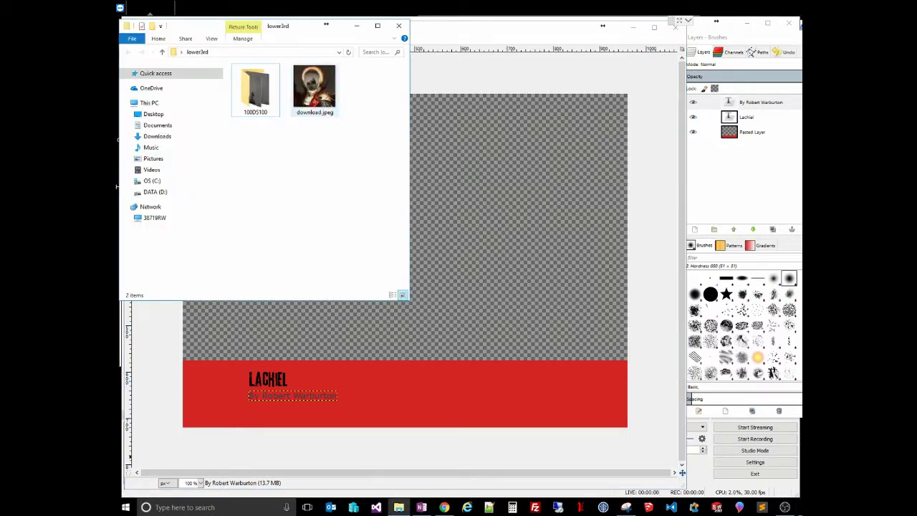
- Drag download.jpeg in as a layer and scale it down to fit the red banner
{"action": "left_click", "coordinate": [314, 90]}
{"action": "left_click_drag", "start_coordinate": [462, 197], "coordinate": [473, 207]}
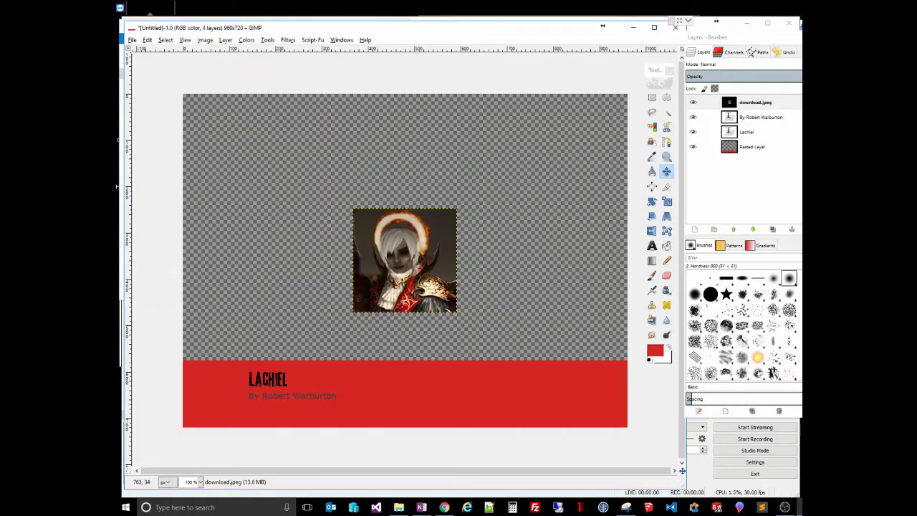
{"action": "left_click_drag", "start_coordinate": [406, 259], "coordinate": [243, 361]}
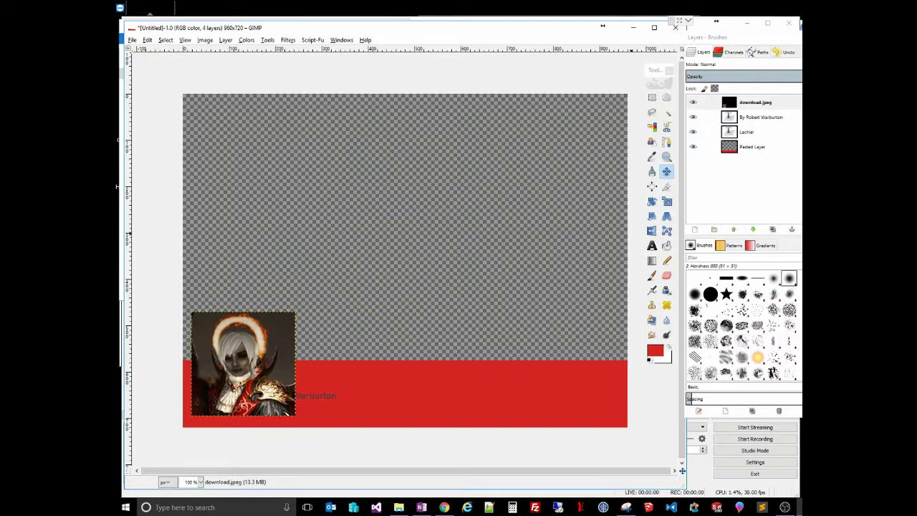
{"action": "left_click", "coordinate": [666, 201]}
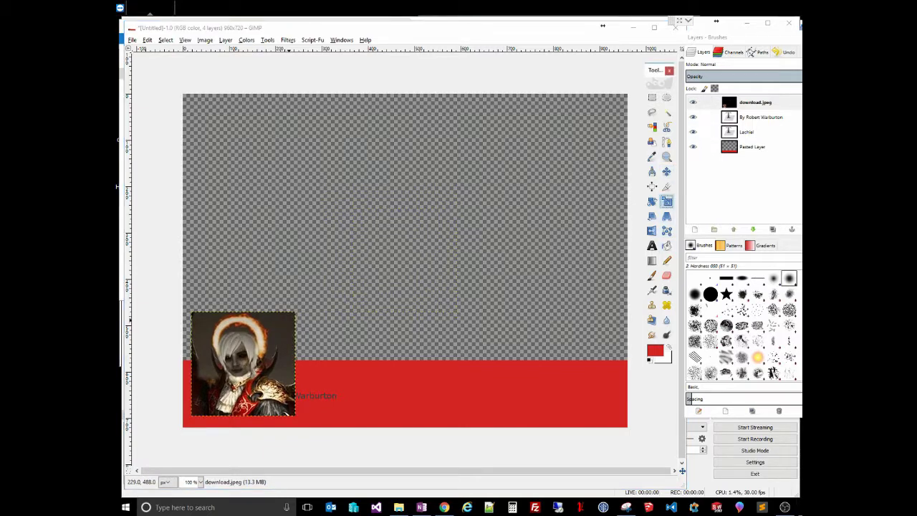
{"action": "left_click_drag", "start_coordinate": [289, 320], "coordinate": [250, 358]}
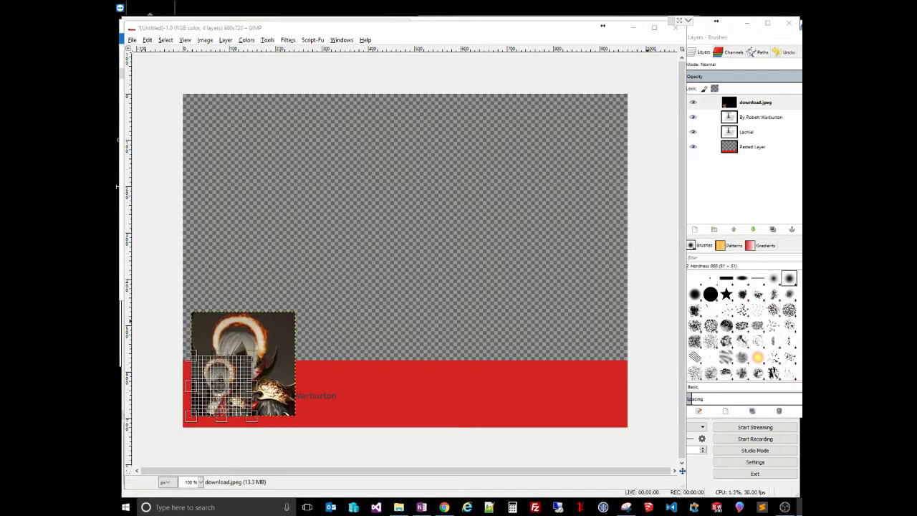
{"action": "key", "text": "Return"}
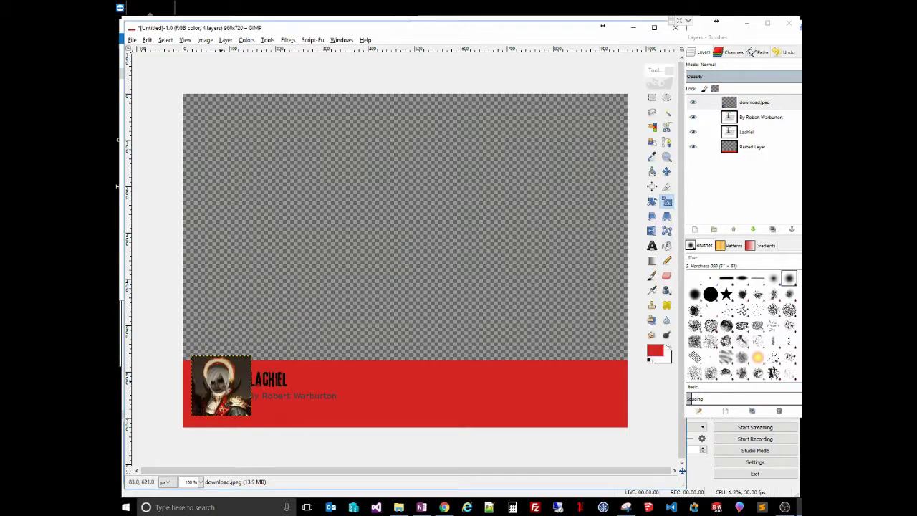
- Place the portrait at the banner's left end and shift the title and byline beside it
{"action": "left_click", "coordinate": [666, 172]}
{"action": "left_click_drag", "start_coordinate": [244, 380], "coordinate": [240, 367]}
{"action": "left_click", "coordinate": [706, 117]}
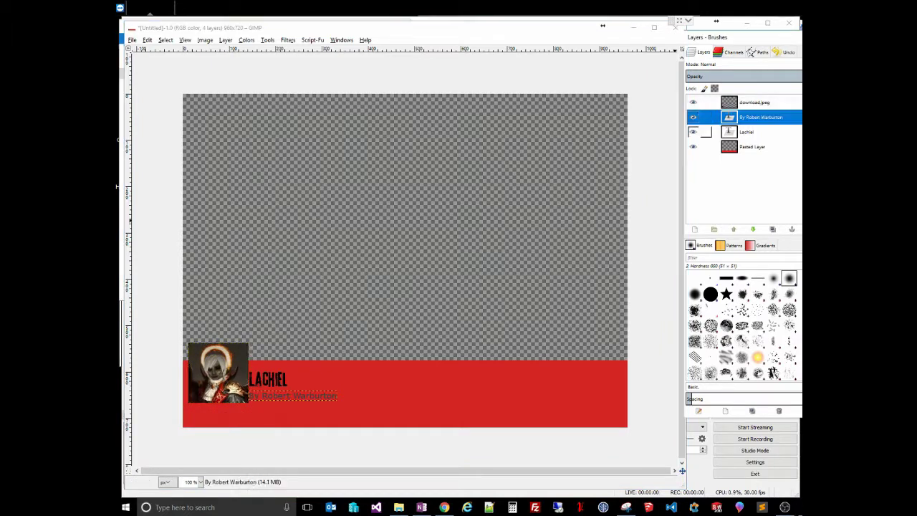
{"action": "left_click", "coordinate": [706, 132]}
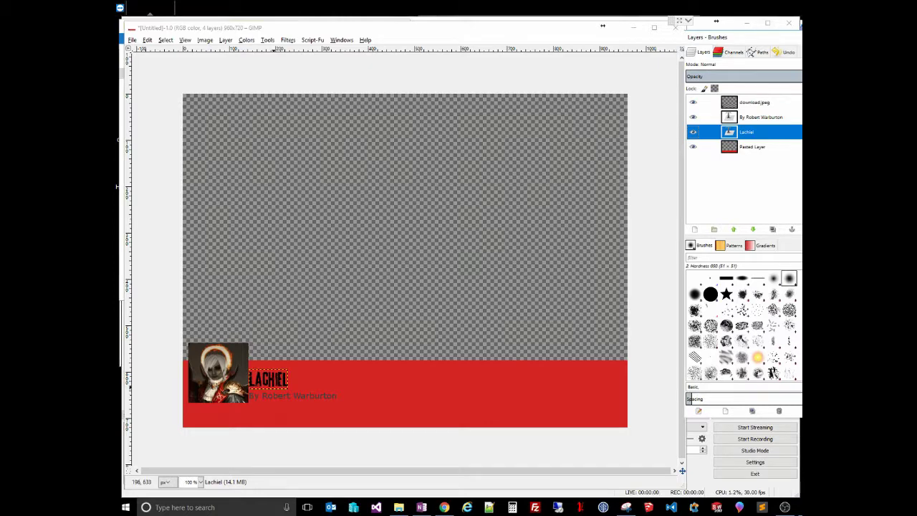
{"action": "left_click_drag", "start_coordinate": [283, 387], "coordinate": [290, 380]}
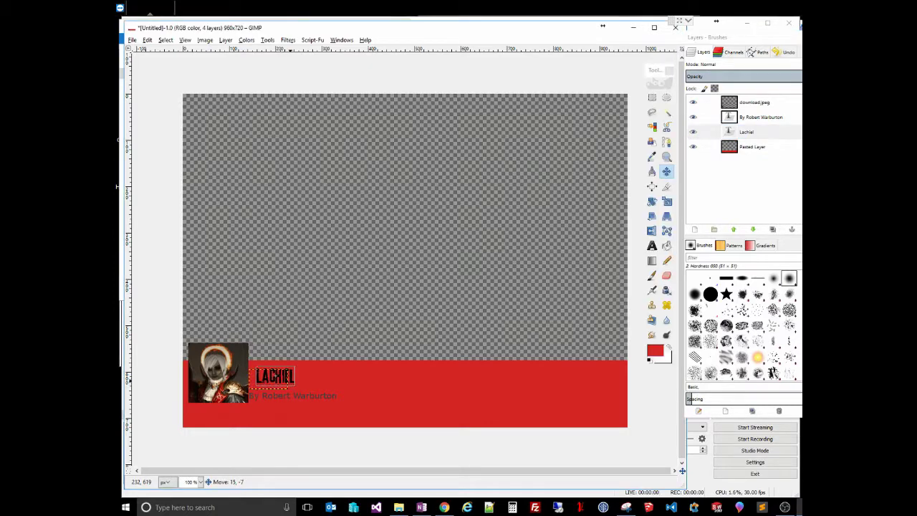
{"action": "left_click", "coordinate": [759, 117]}
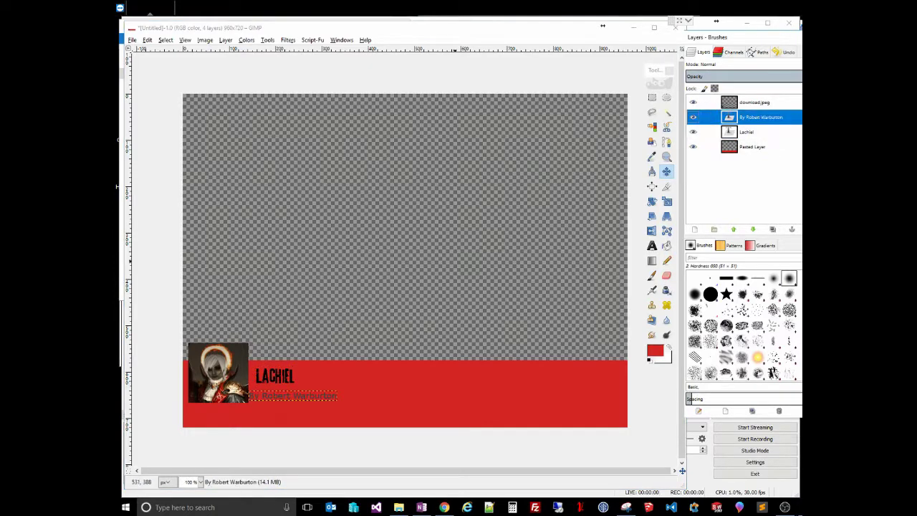
{"action": "left_click_drag", "start_coordinate": [288, 398], "coordinate": [299, 395]}
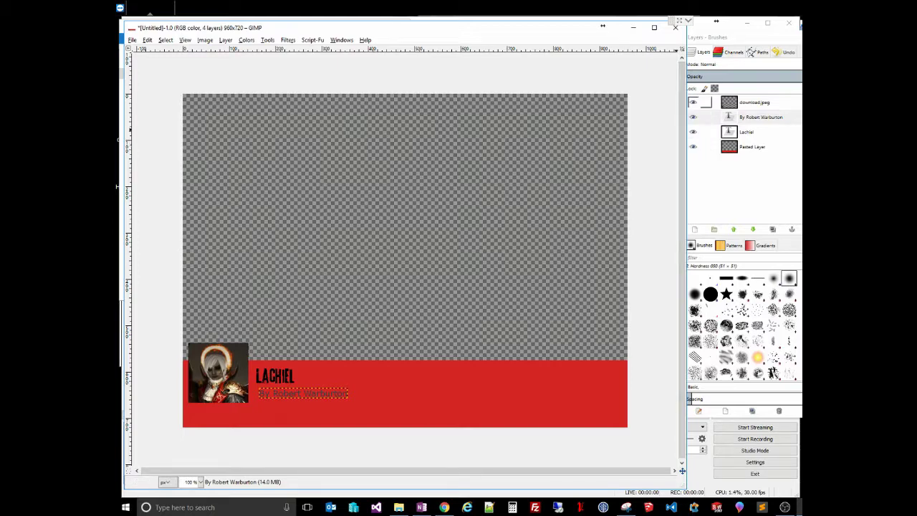
- Merge the portrait, byline and title layers down into Pasted Layer
{"action": "right_click", "coordinate": [750, 103]}
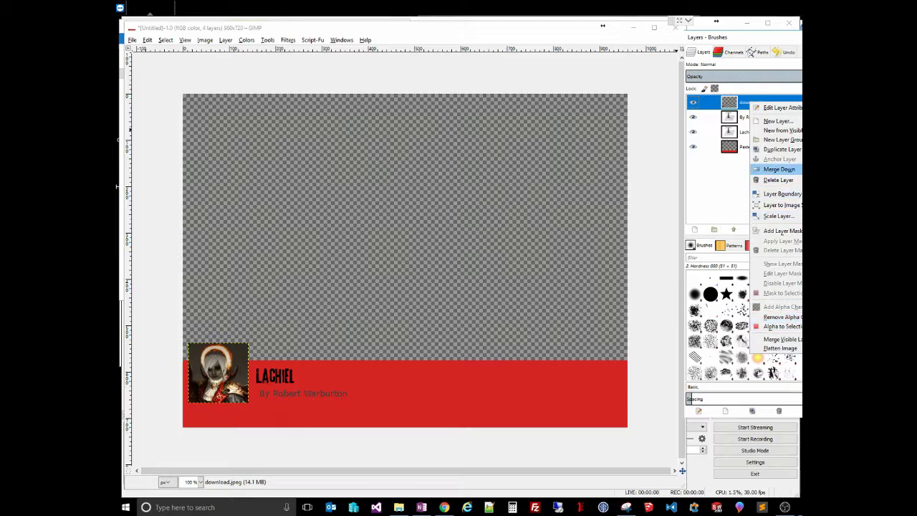
{"action": "left_click", "coordinate": [778, 179]}
{"action": "right_click", "coordinate": [759, 103]}
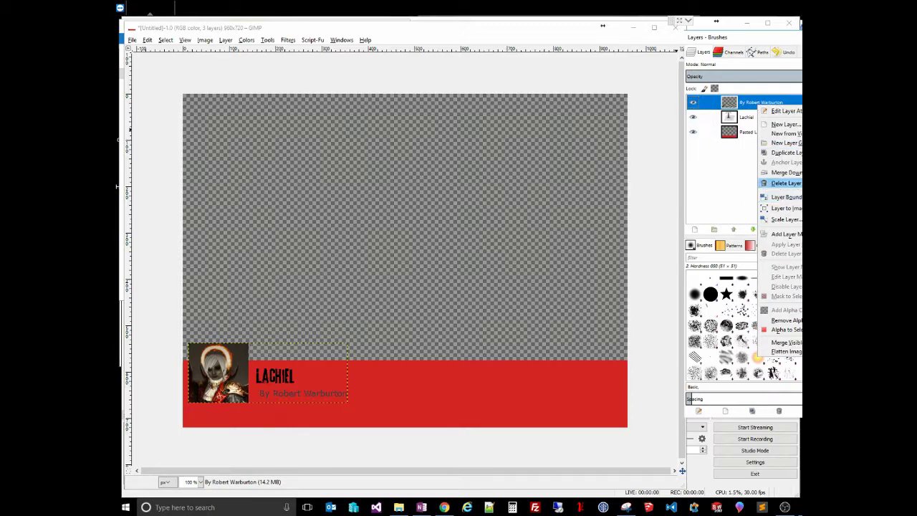
{"action": "left_click", "coordinate": [781, 183]}
{"action": "right_click", "coordinate": [759, 102]}
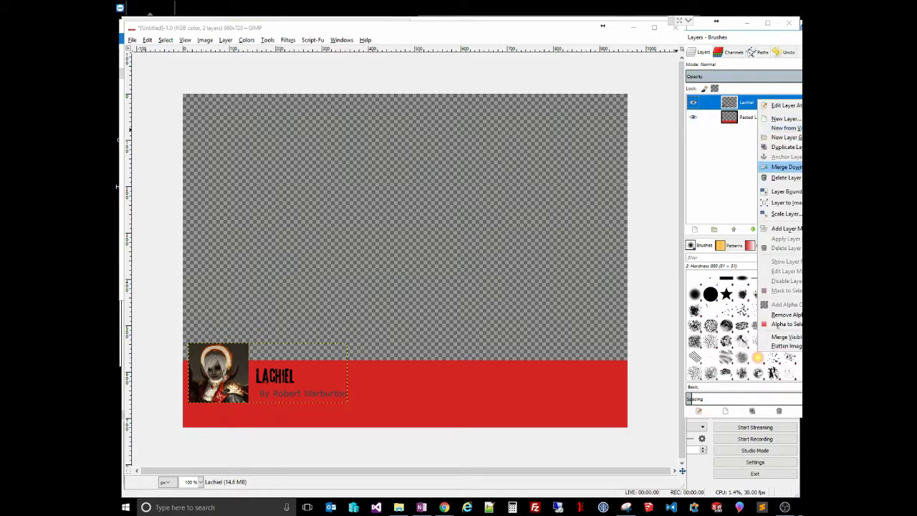
{"action": "left_click", "coordinate": [786, 167]}
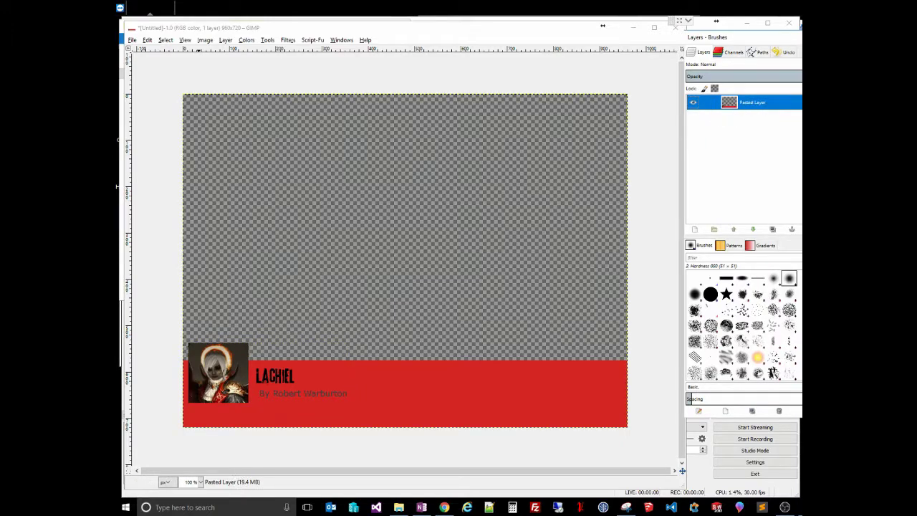
{"action": "left_click", "coordinate": [132, 40]}
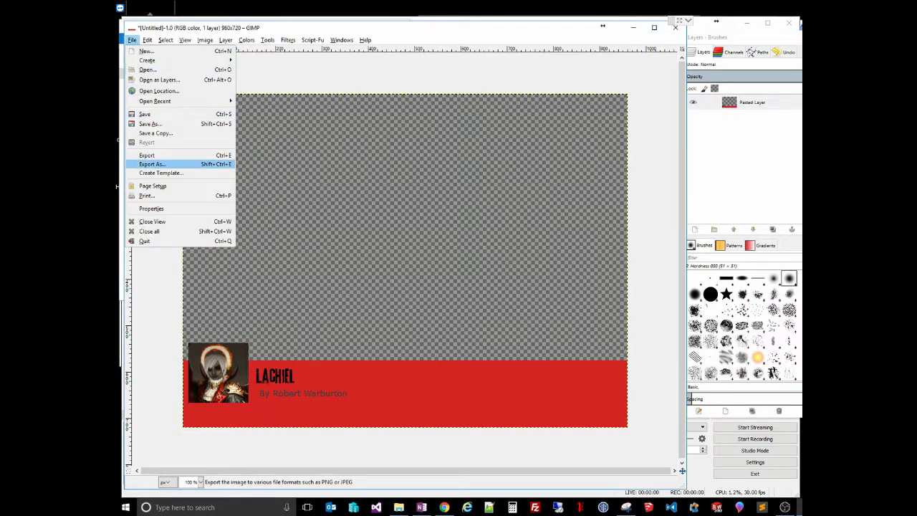
- Export the image to the Desktop as L3.png with PNG compression level 9
{"action": "left_click", "coordinate": [152, 164]}
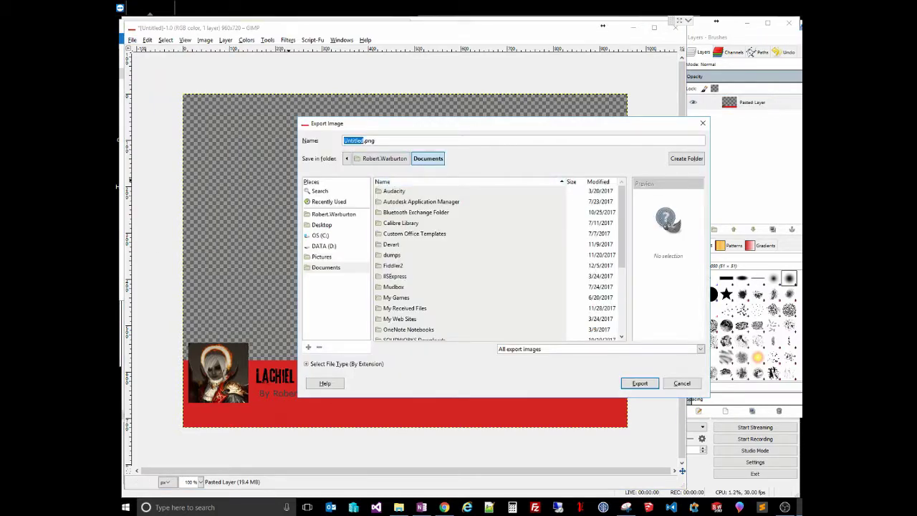
{"action": "left_click", "coordinate": [322, 224]}
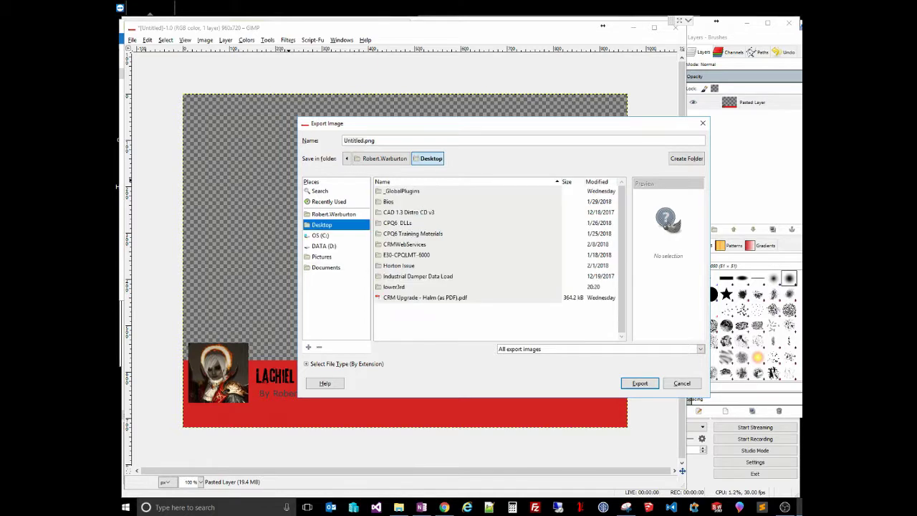
{"action": "key", "text": "Tab"}
{"action": "key", "text": "Tab"}
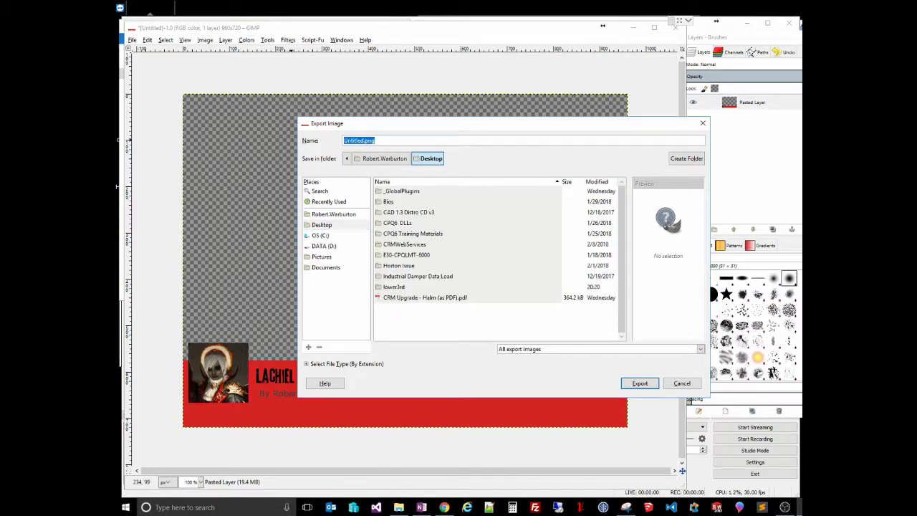
{"action": "type", "text": "B"}
{"action": "key", "text": "BackSpace"}
{"action": "type", "text": "L3.png"}
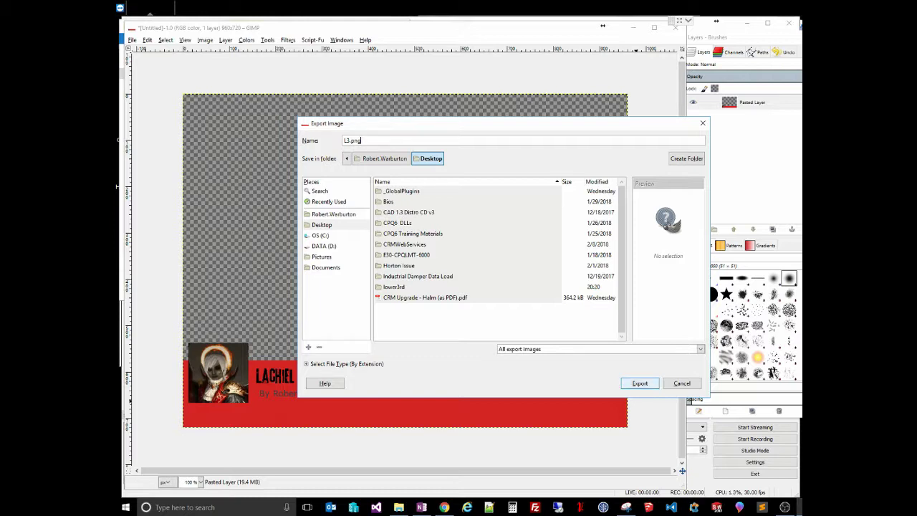
{"action": "key", "text": "Return"}
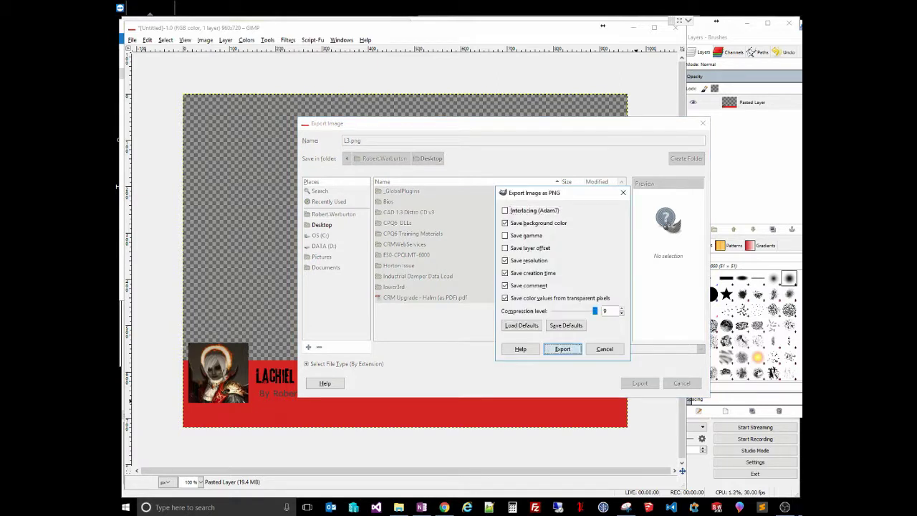
{"action": "key", "text": "Return"}
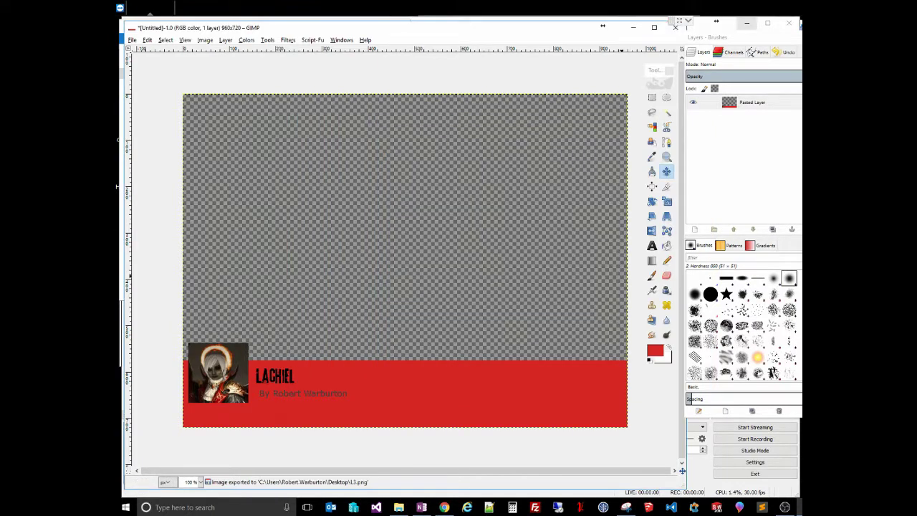
- Minimize GIMP and close the resolution reference snip without saving it
{"action": "left_click", "coordinate": [633, 27]}
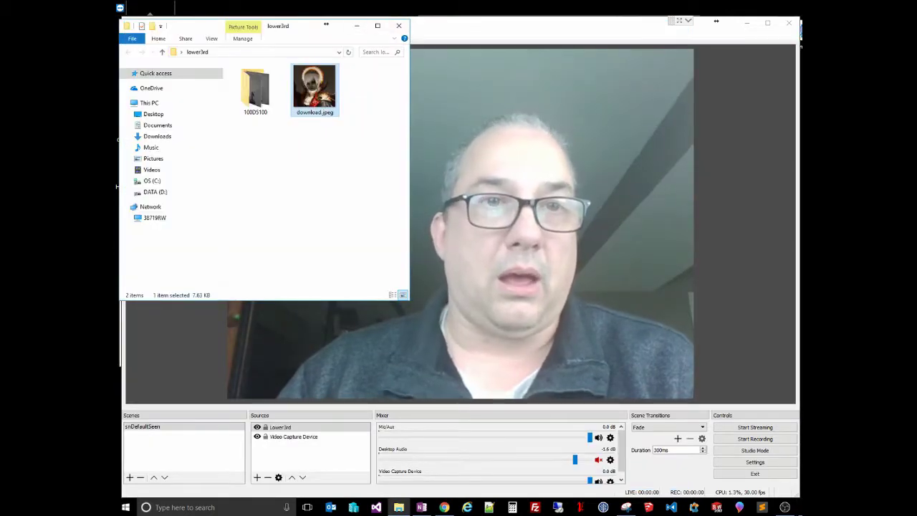
{"action": "left_click_drag", "start_coordinate": [649, 22], "coordinate": [889, 101]}
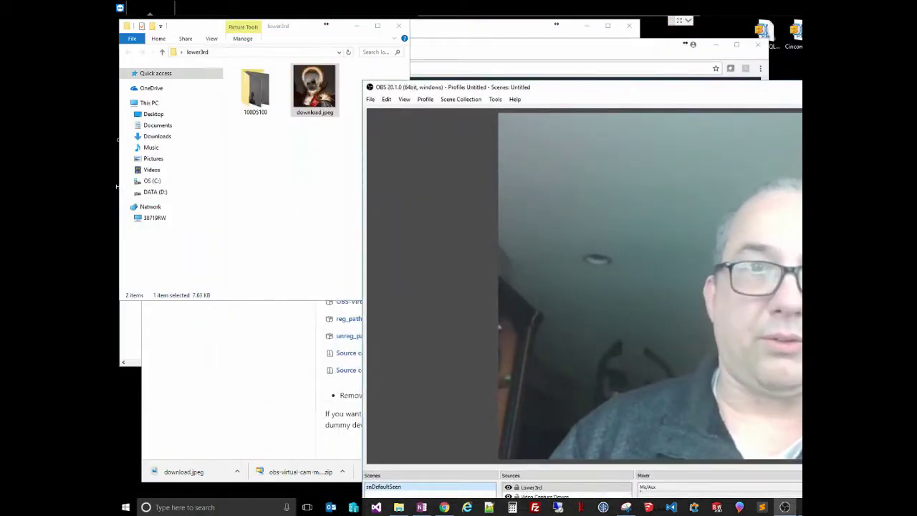
{"action": "left_click", "coordinate": [688, 45]}
{"action": "left_click", "coordinate": [716, 44]}
{"action": "left_click_drag", "start_coordinate": [461, 29], "coordinate": [715, 70]}
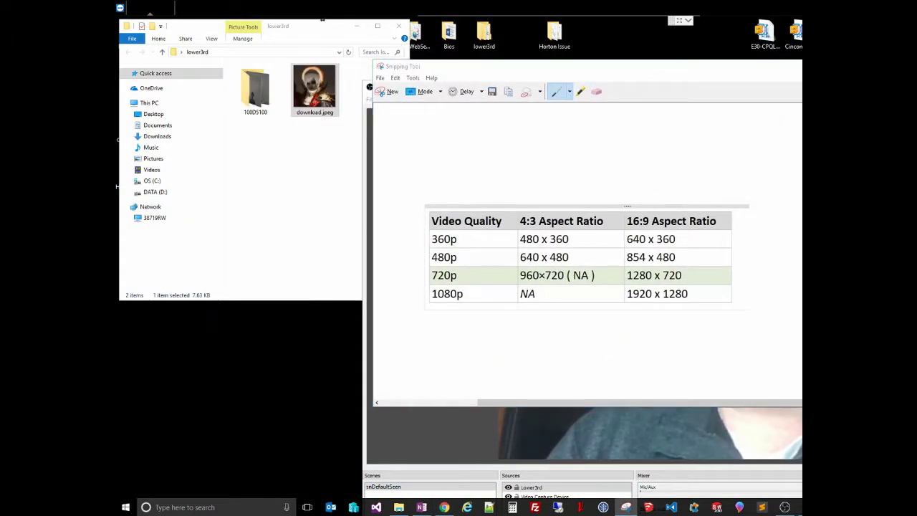
{"action": "key", "text": "alt+F4"}
{"action": "left_click", "coordinate": [672, 243]}
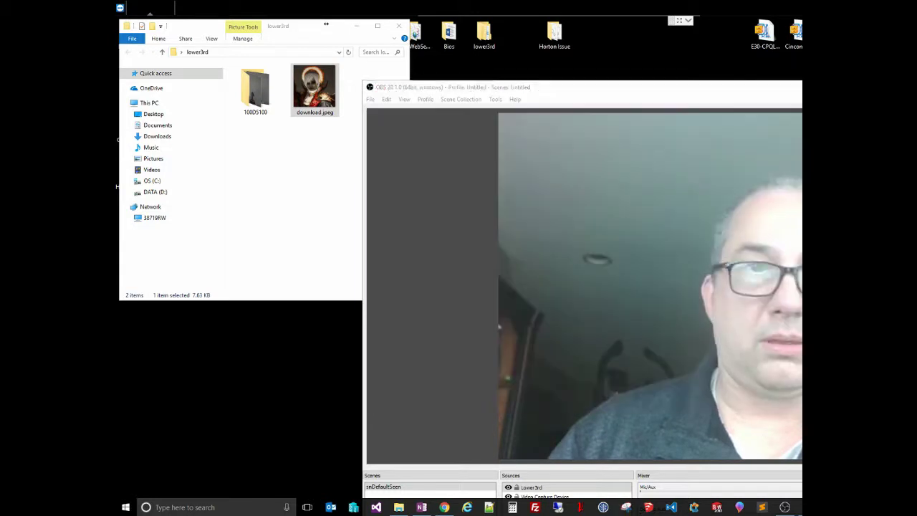
- Copy L3.png from the desktop into the lower3rd folder, then switch to the obs-virtual-cam releases page
{"action": "left_click_drag", "start_coordinate": [191, 30], "coordinate": [456, 63]}
{"action": "left_click_drag", "start_coordinate": [132, 228], "coordinate": [518, 122]}
{"action": "left_click_drag", "start_coordinate": [590, 54], "coordinate": [324, 25]}
{"action": "left_click_drag", "start_coordinate": [571, 92], "coordinate": [340, 34]}
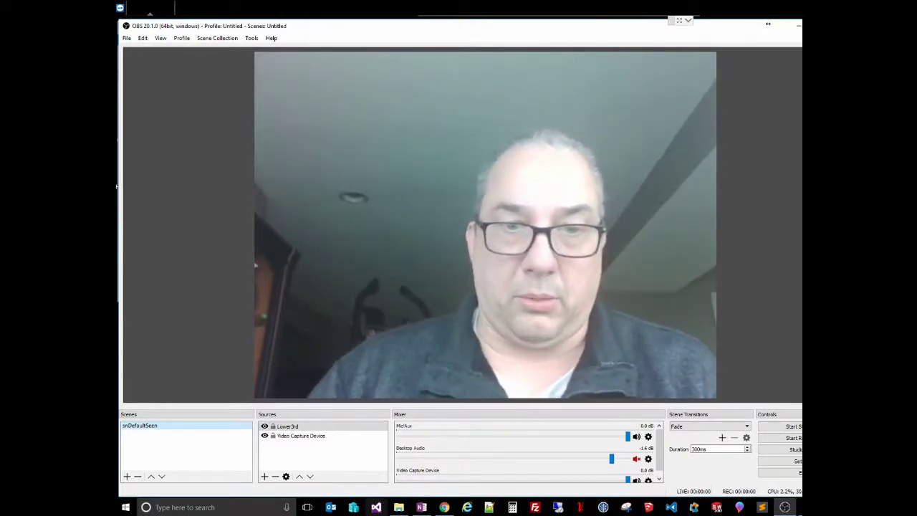
{"action": "key", "text": "alt+Tab"}
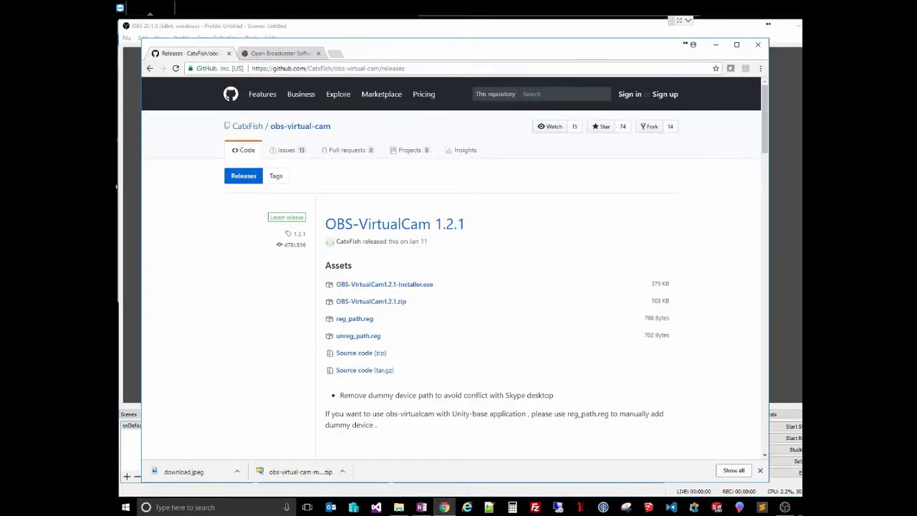
- Flip between the obs-virtual-cam releases and obsproject.com tabs, then minimize Chrome to reveal OBS
{"action": "key", "text": "ctrl+Tab"}
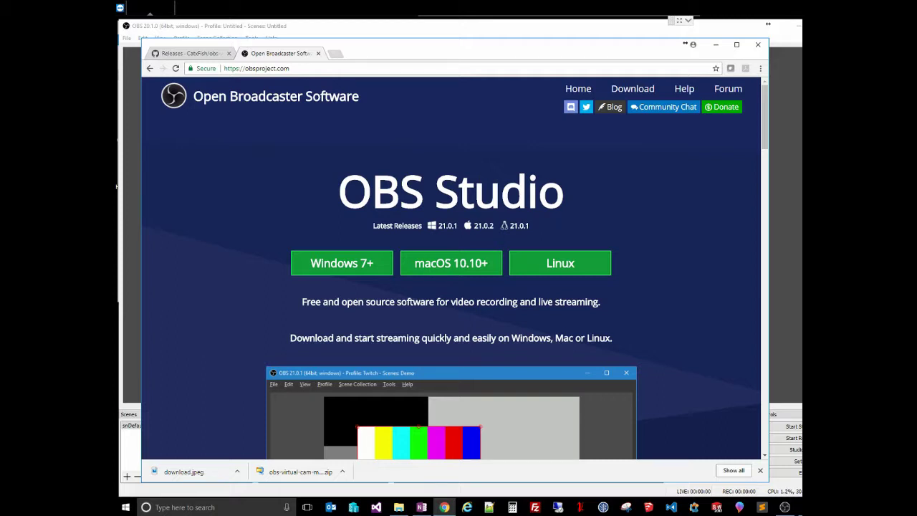
{"action": "key", "text": "ctrl+shift+Tab"}
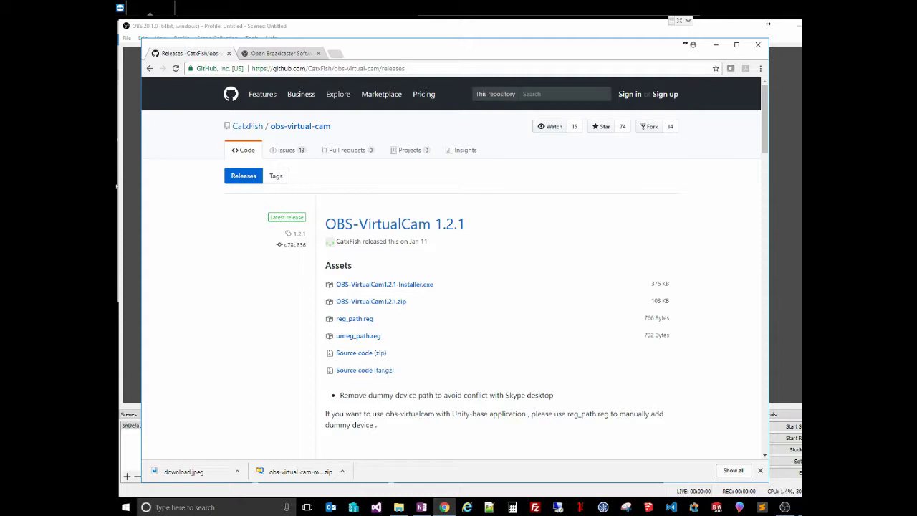
{"action": "key", "text": "ctrl+Tab"}
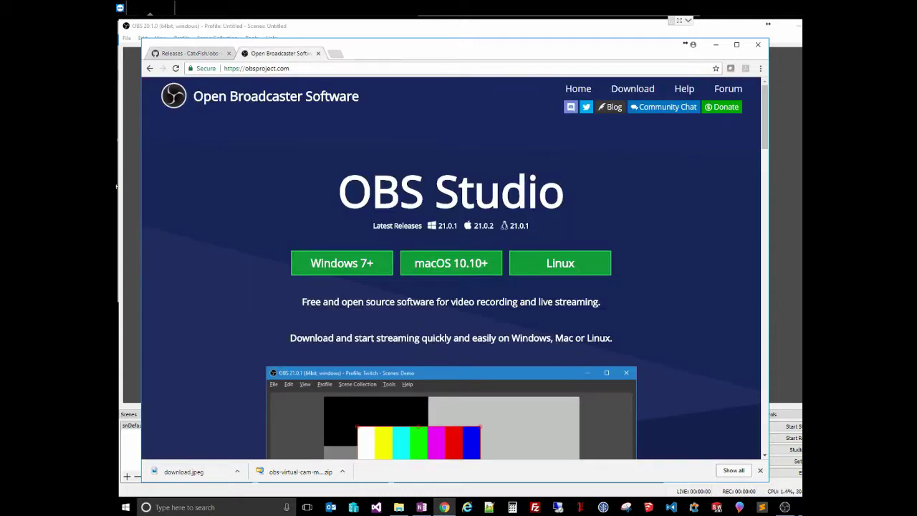
{"action": "key", "text": "ctrl+Tab"}
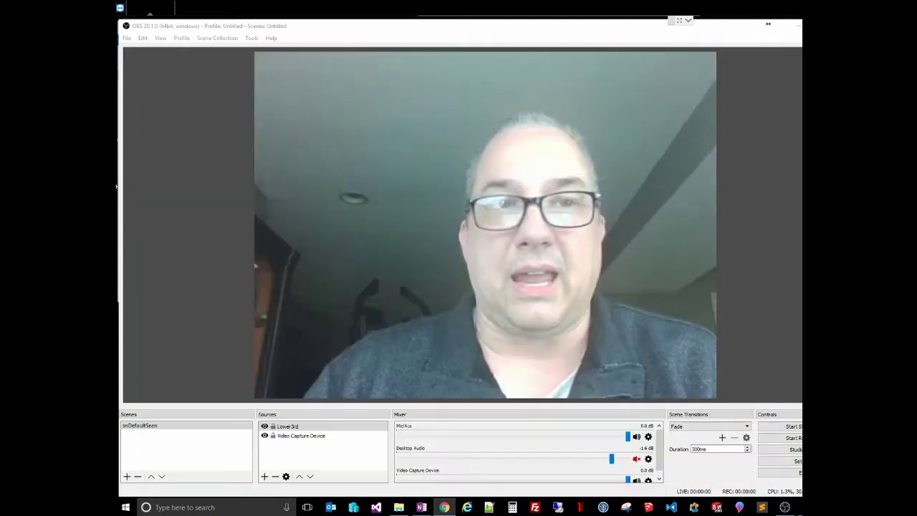
{"action": "left_click", "coordinate": [716, 45]}
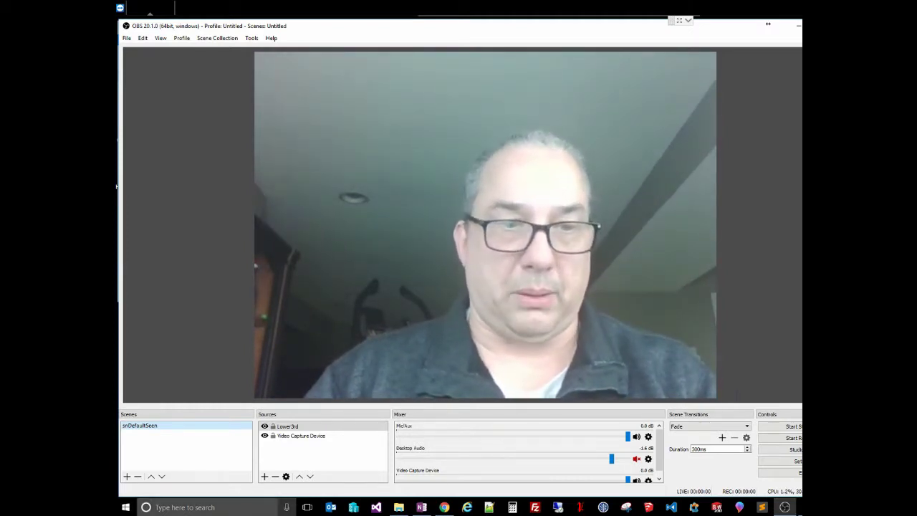
- Bring the running OBS window back to the front via Windows search
{"action": "left_click", "coordinate": [185, 507]}
{"action": "type", "text": "OBS"}
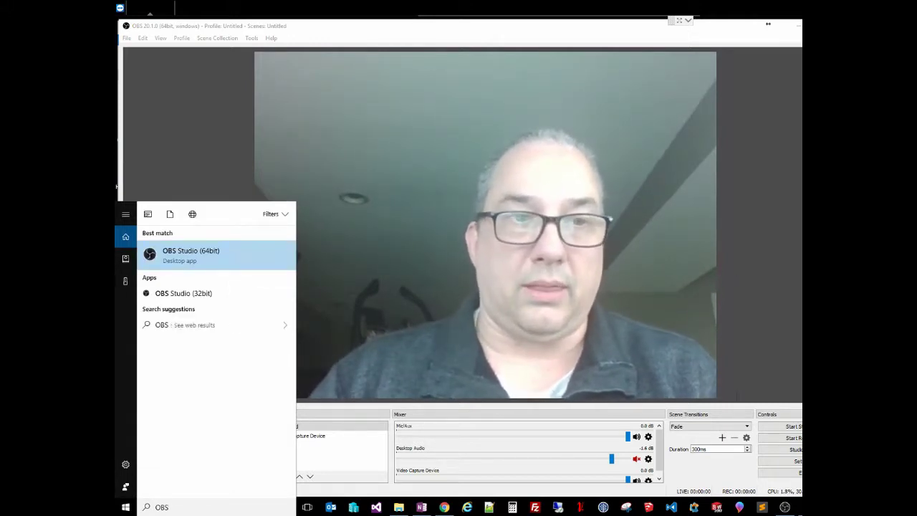
{"action": "left_click", "coordinate": [255, 266]}
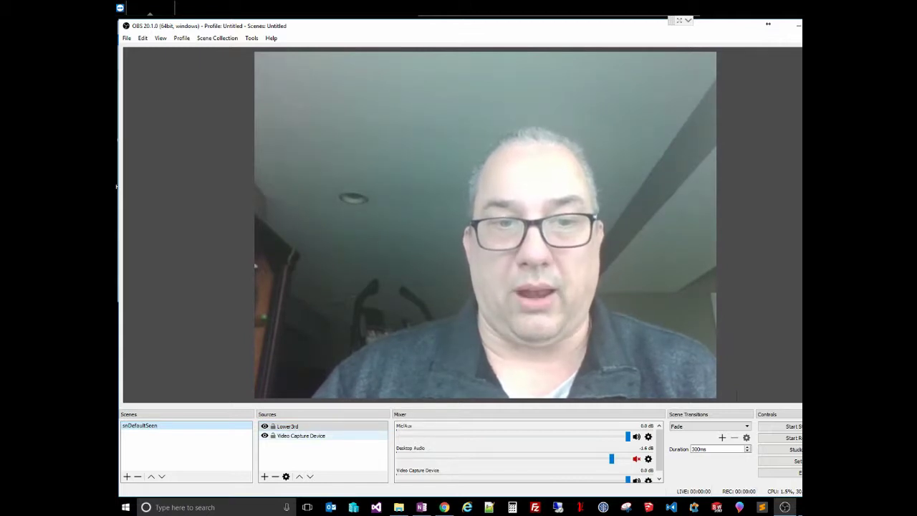
- Delete the Lower3rd and Video Capture Device sources, confirming each removal
{"action": "right_click", "coordinate": [283, 425]}
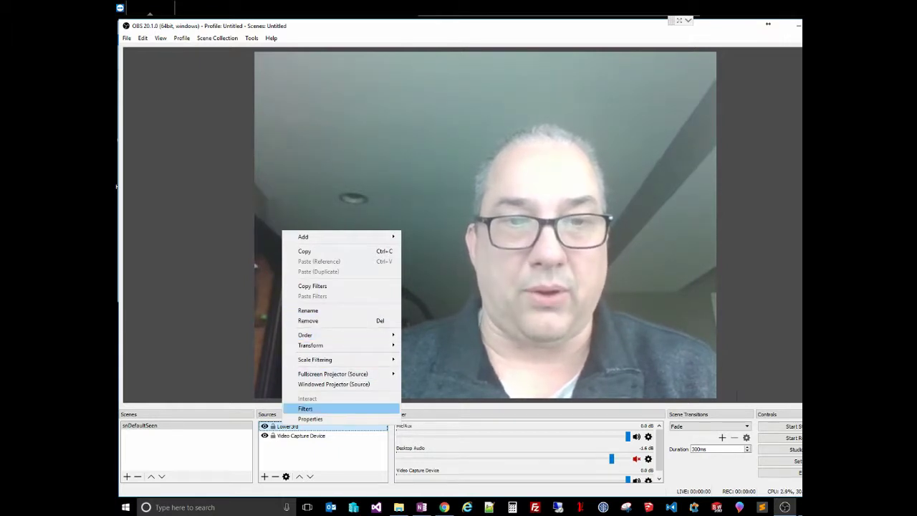
{"action": "key", "text": "Escape"}
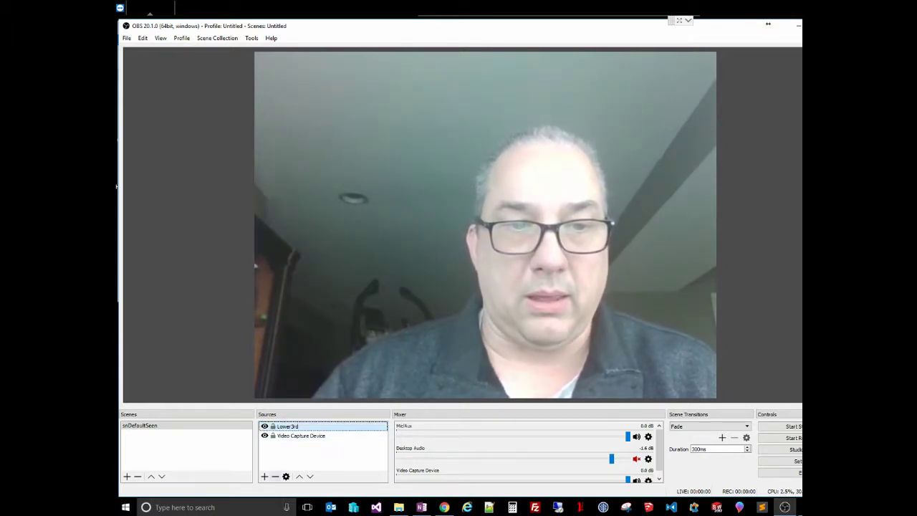
{"action": "key", "text": "Delete"}
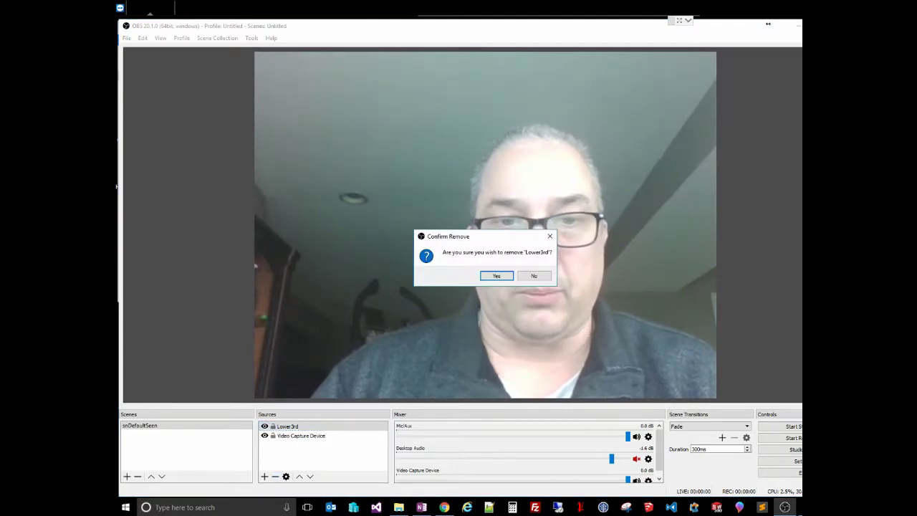
{"action": "key", "text": "Return"}
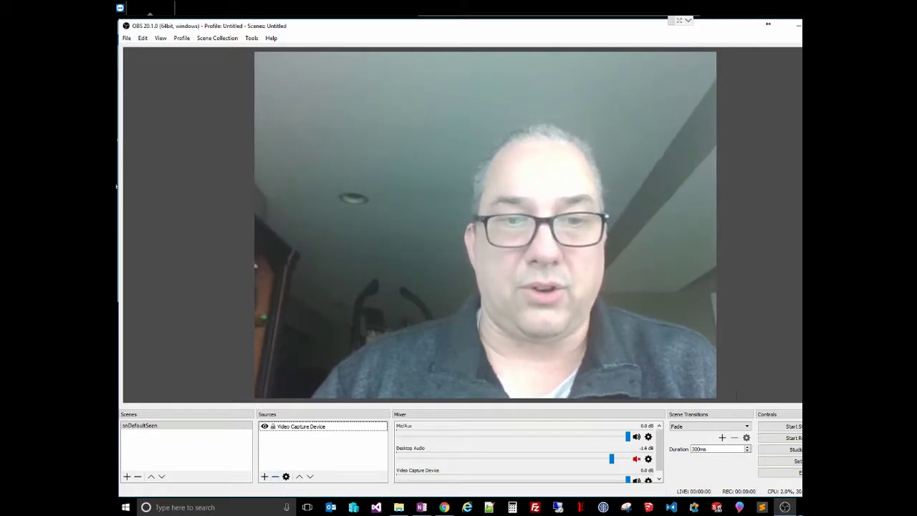
{"action": "left_click", "coordinate": [322, 426]}
{"action": "left_click", "coordinate": [275, 476]}
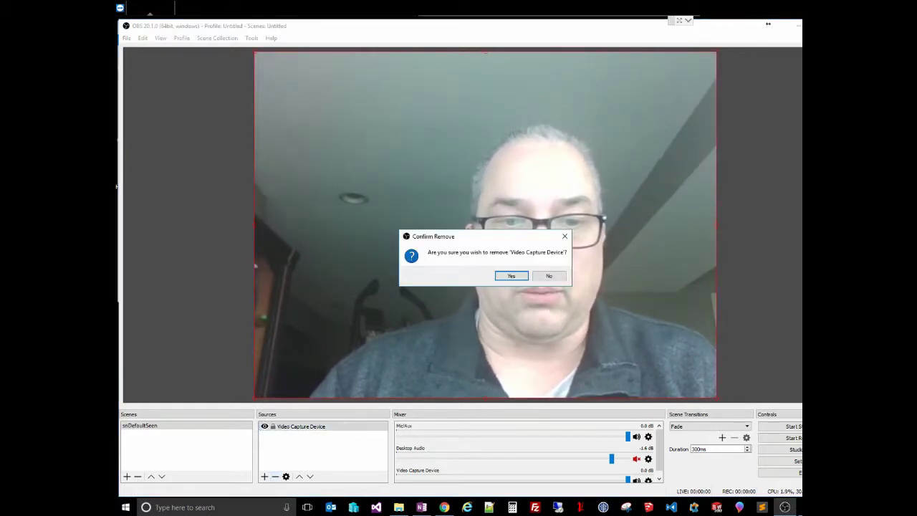
{"action": "key", "text": "Return"}
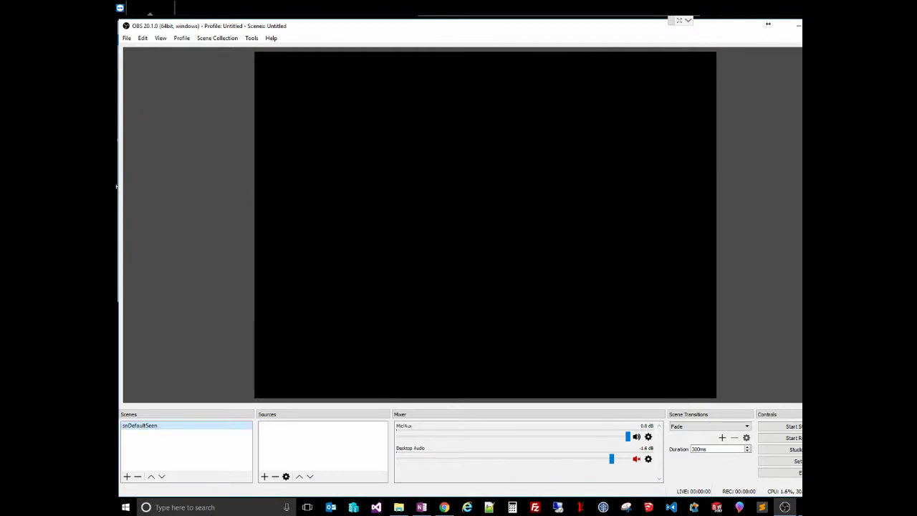
- Add a Video Capture Device source named WebCam using the Integrated Webcam with default settings
{"action": "left_click", "coordinate": [265, 476]}
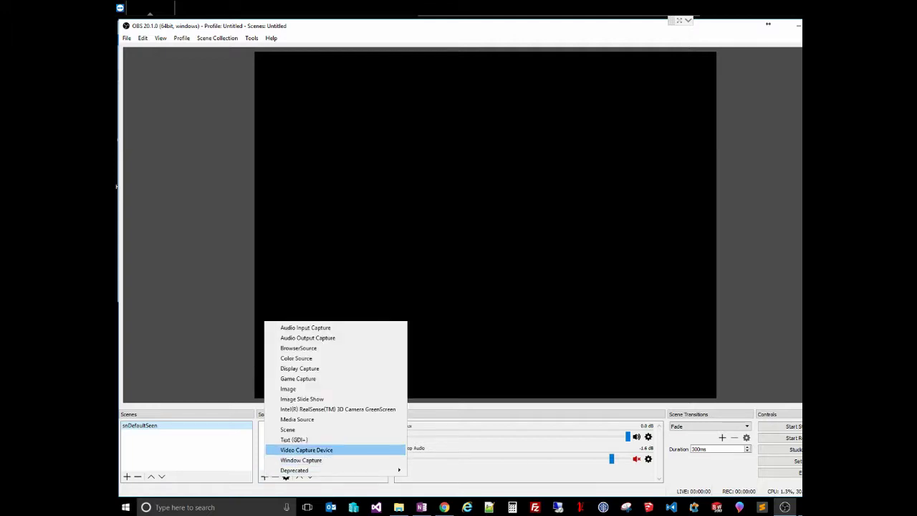
{"action": "key", "text": "Return"}
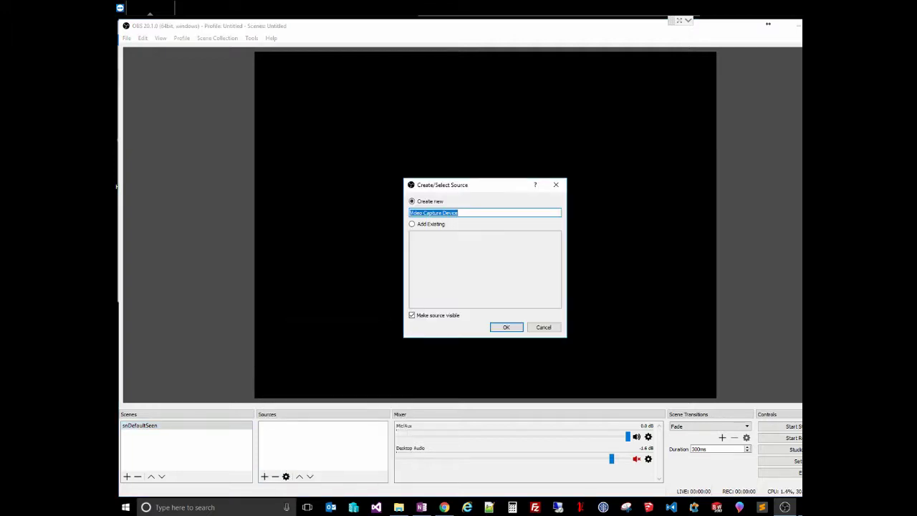
{"action": "type", "text": "WebCam"}
{"action": "key", "text": "Return"}
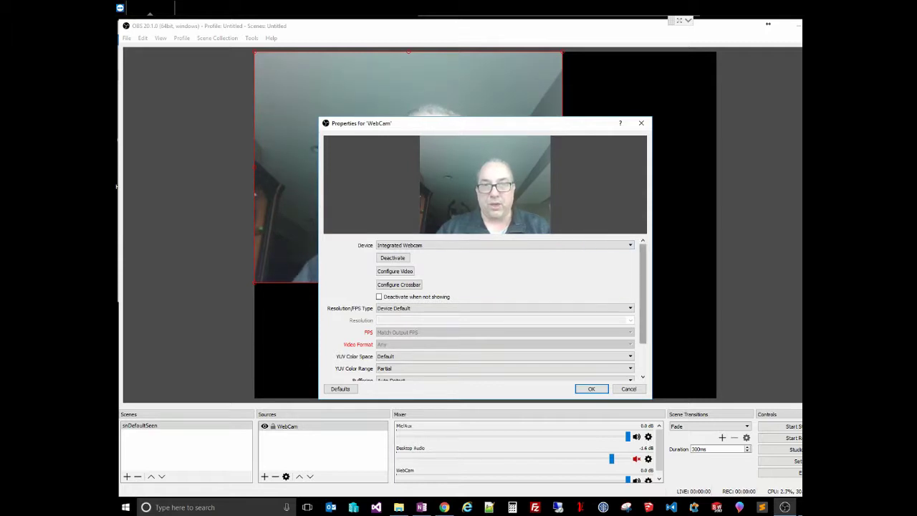
{"action": "scroll", "coordinate": [484, 308], "scroll_direction": "down", "scroll_amount": 3}
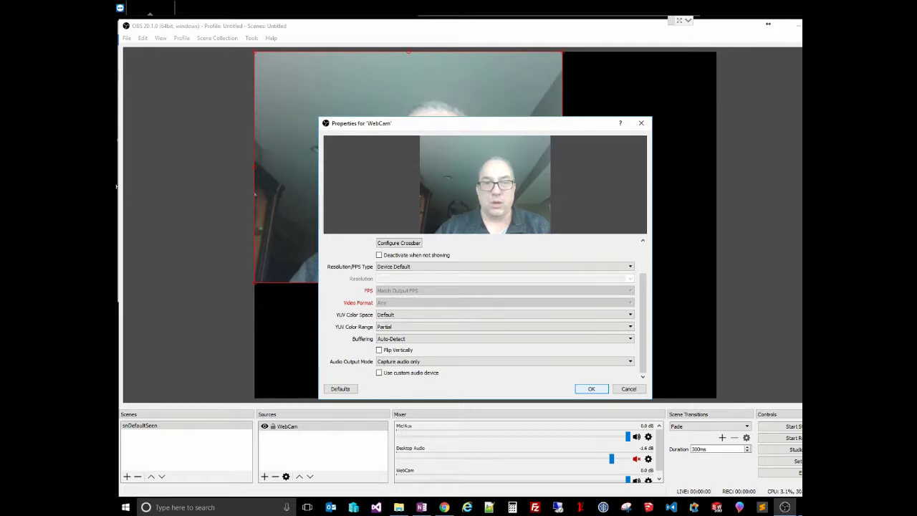
{"action": "key", "text": "Return"}
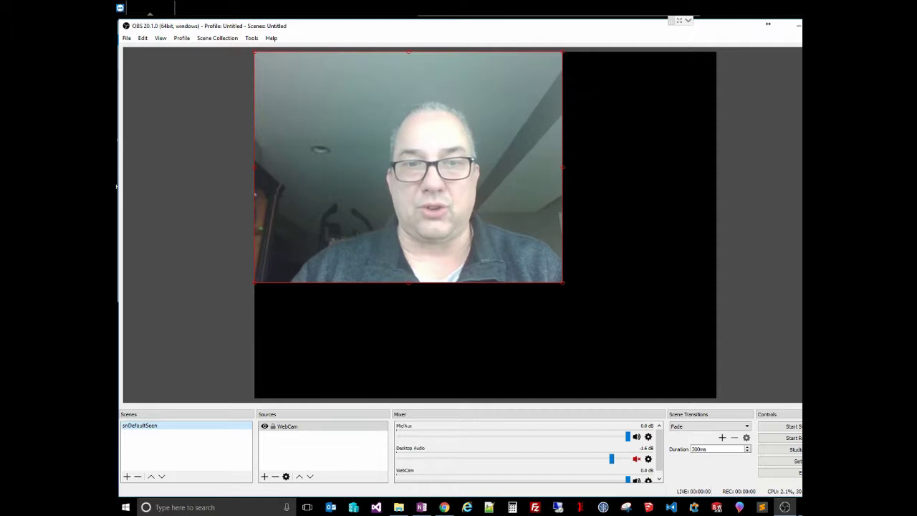
- Drag the WebCam picture's corners and position until it exactly fills the canvas
{"action": "left_click_drag", "start_coordinate": [562, 282], "coordinate": [716, 399]}
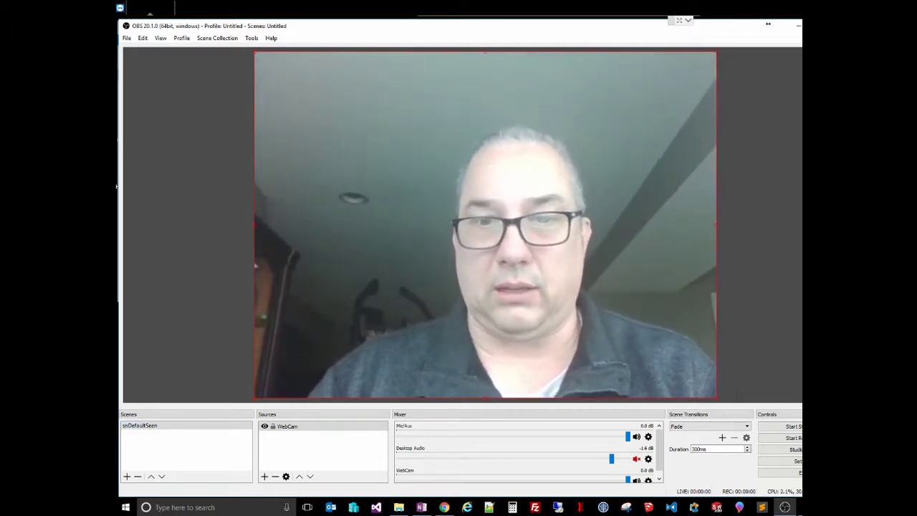
{"action": "left_click_drag", "start_coordinate": [716, 397], "coordinate": [809, 467]}
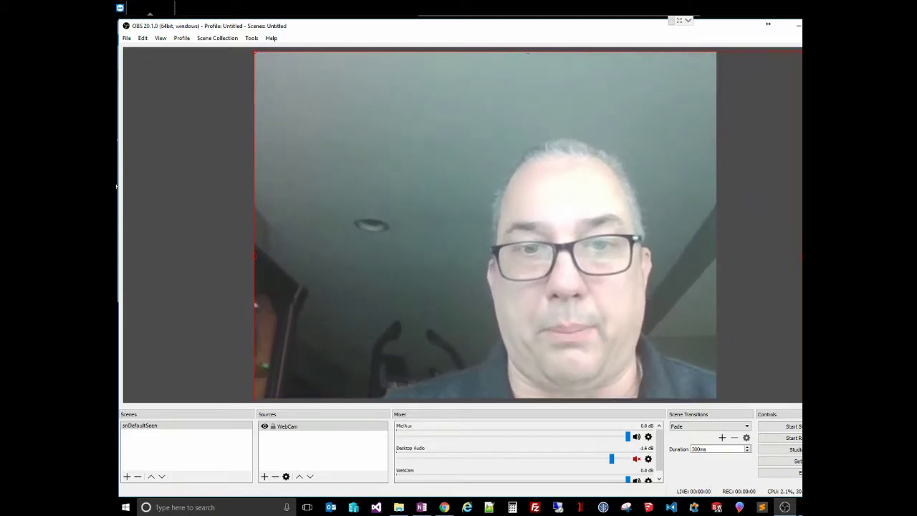
{"action": "left_click_drag", "start_coordinate": [645, 343], "coordinate": [535, 248]}
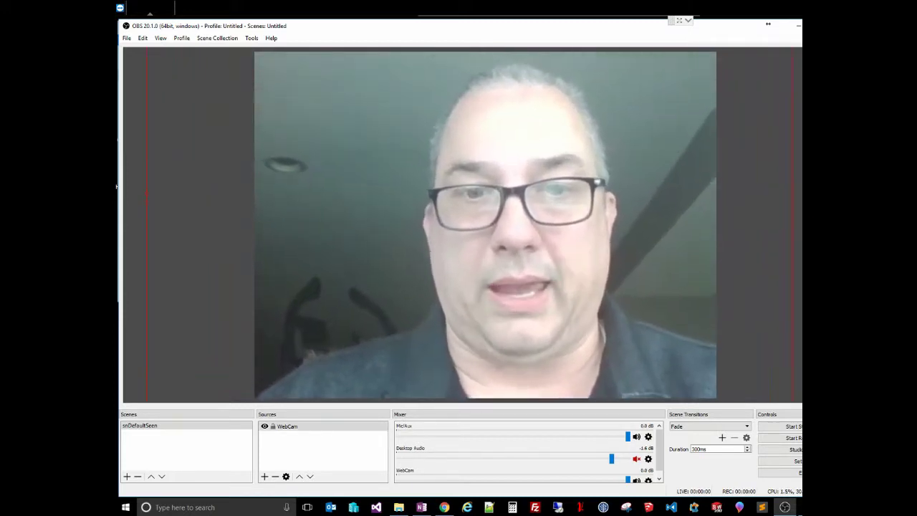
{"action": "left_click_drag", "start_coordinate": [693, 371], "coordinate": [564, 272]}
{"action": "left_click_drag", "start_coordinate": [459, 194], "coordinate": [566, 286]}
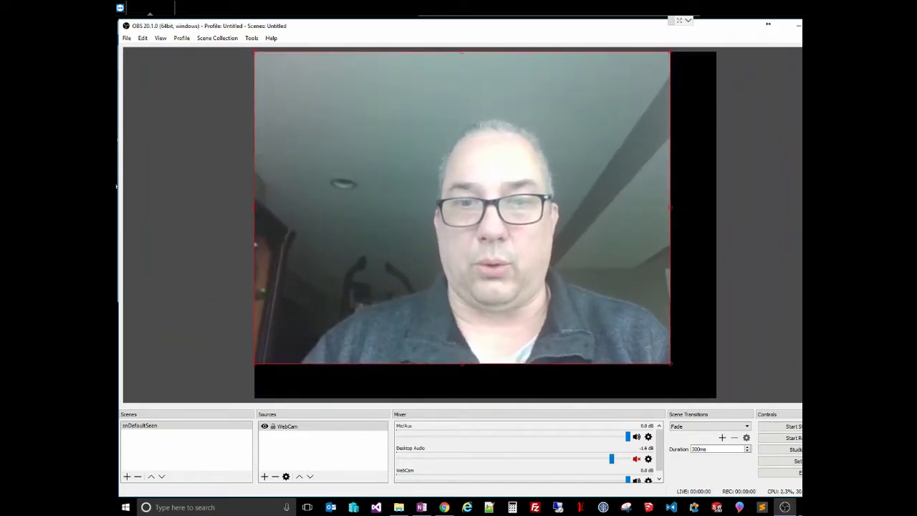
{"action": "left_click_drag", "start_coordinate": [670, 363], "coordinate": [716, 399]}
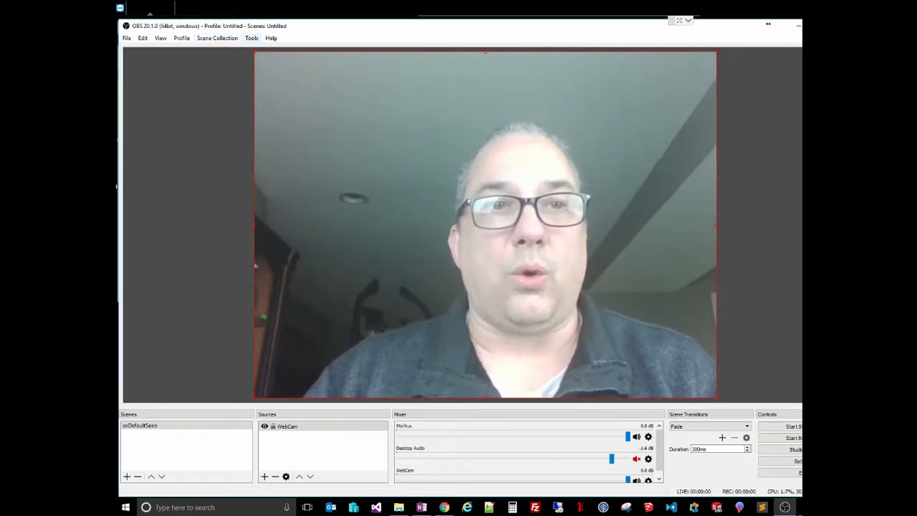
{"action": "left_click", "coordinate": [251, 38]}
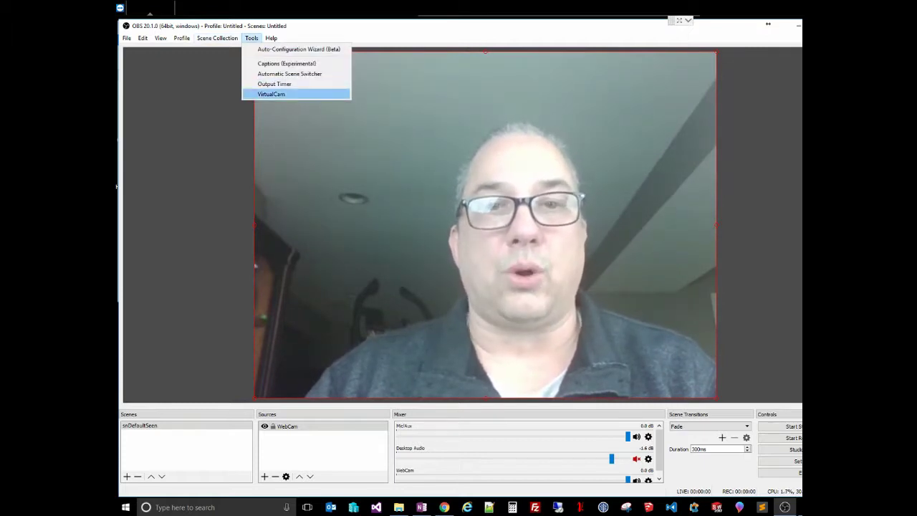
{"action": "left_click", "coordinate": [271, 94]}
{"action": "left_click_drag", "start_coordinate": [516, 167], "coordinate": [412, 98]}
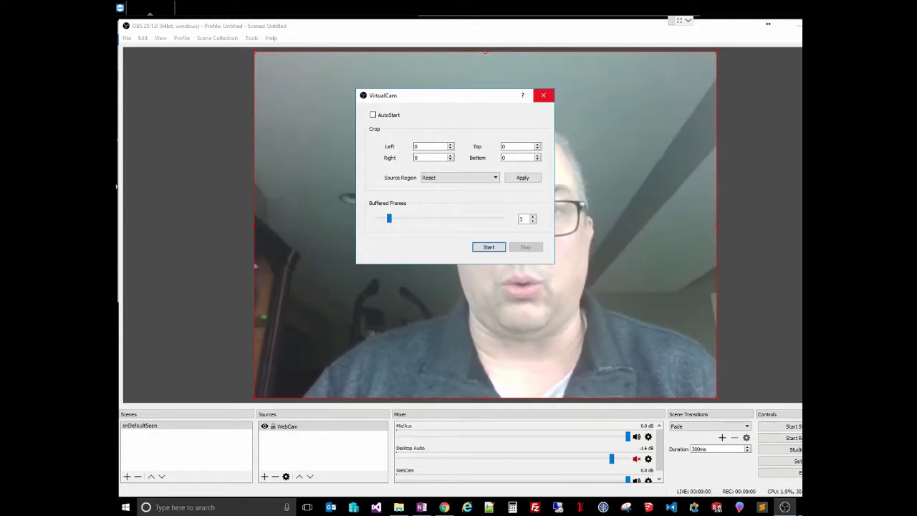
{"action": "left_click", "coordinate": [543, 95]}
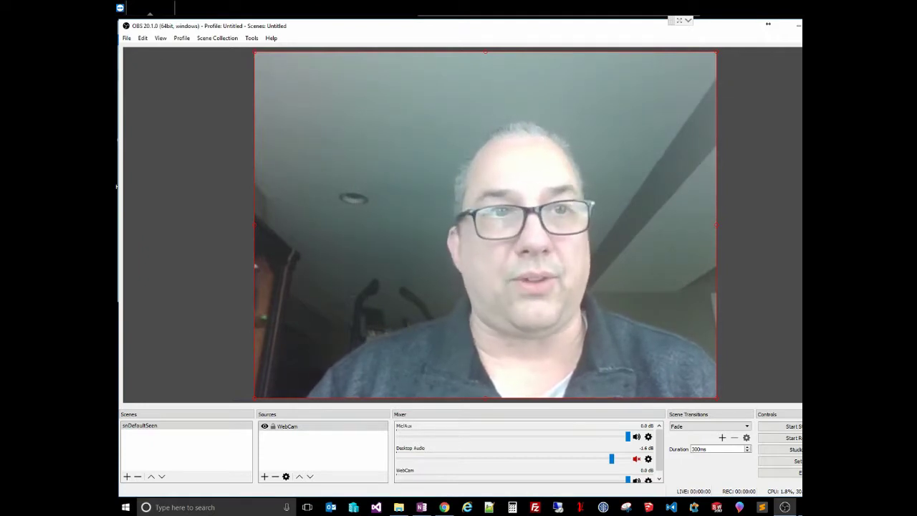
{"action": "key", "text": "alt+f"}
{"action": "key", "text": "Down"}
{"action": "key", "text": "Down"}
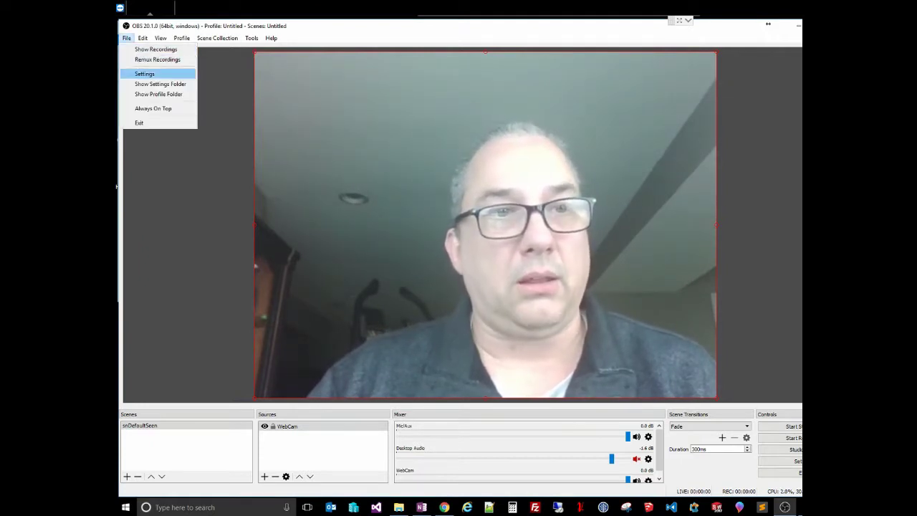
- Open OBS Settings to the Video page, then close it again
{"action": "key", "text": "Down"}
{"action": "key", "text": "Up"}
{"action": "key", "text": "Escape"}
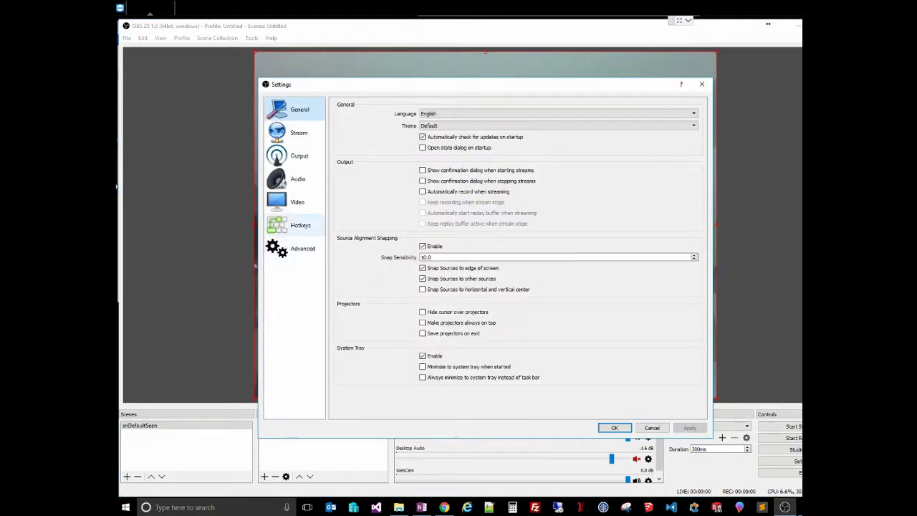
{"action": "left_click", "coordinate": [295, 201]}
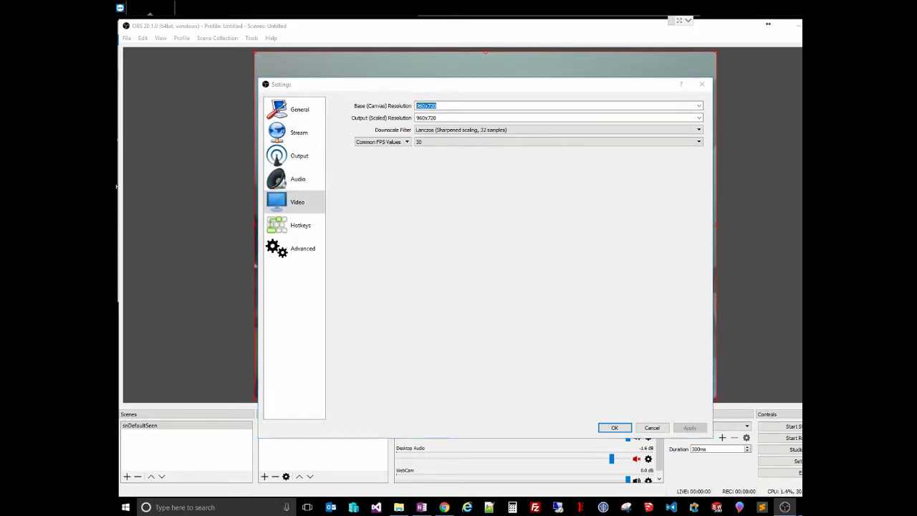
{"action": "key", "text": "Return"}
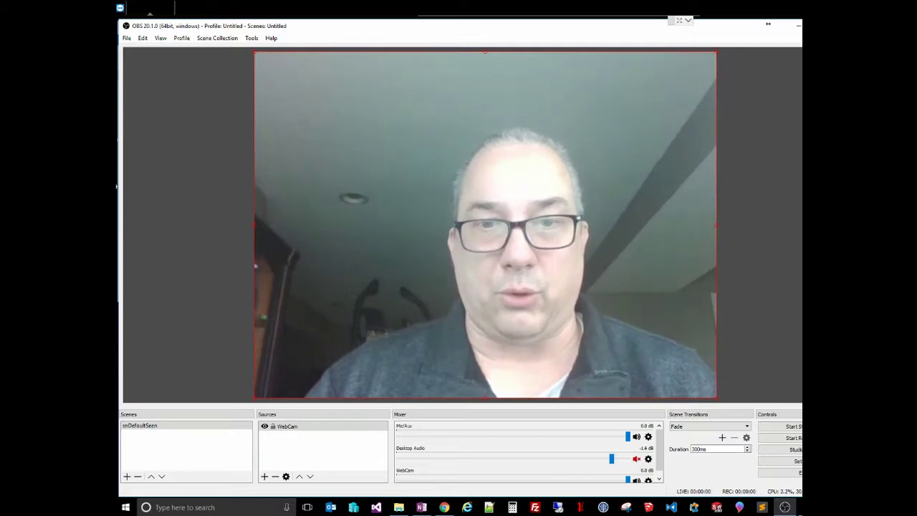
- Reopen Settings from the File menu, set base and output resolution to 960x720, and apply
{"action": "key", "text": "alt+f"}
{"action": "key", "text": "Down"}
{"action": "key", "text": "Down"}
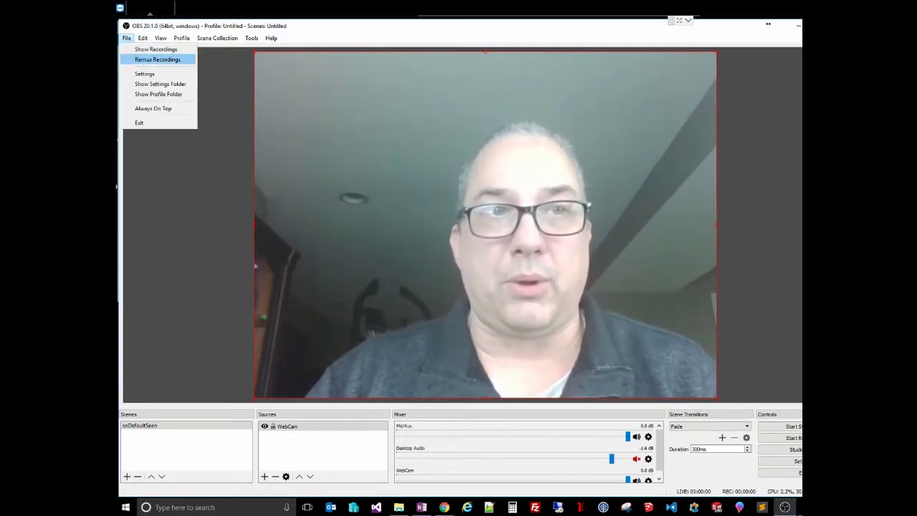
{"action": "key", "text": "Return"}
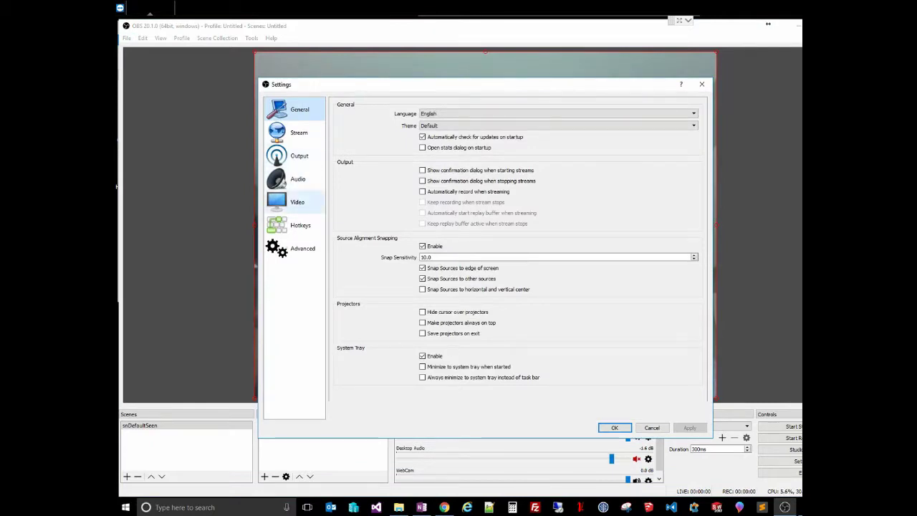
{"action": "left_click", "coordinate": [297, 201]}
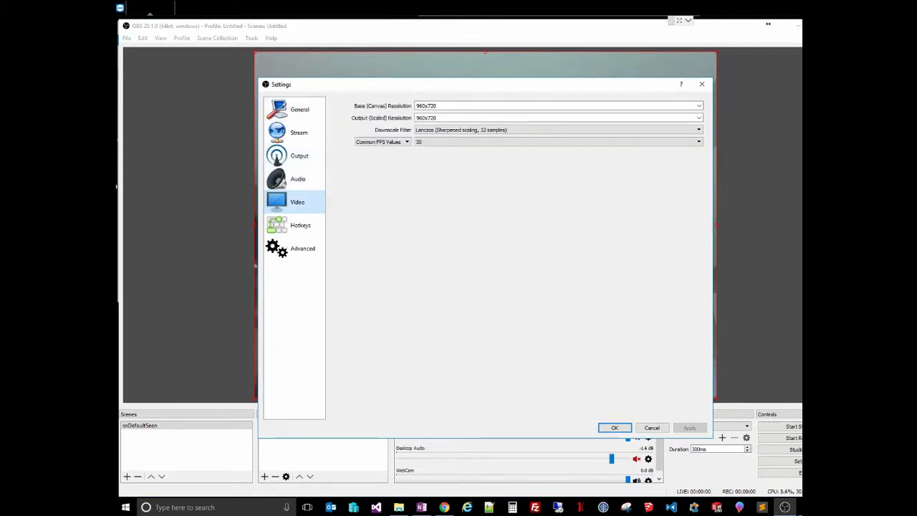
{"action": "key", "text": "Tab"}
{"action": "key", "text": "Tab"}
{"action": "key", "text": "shift+End"}
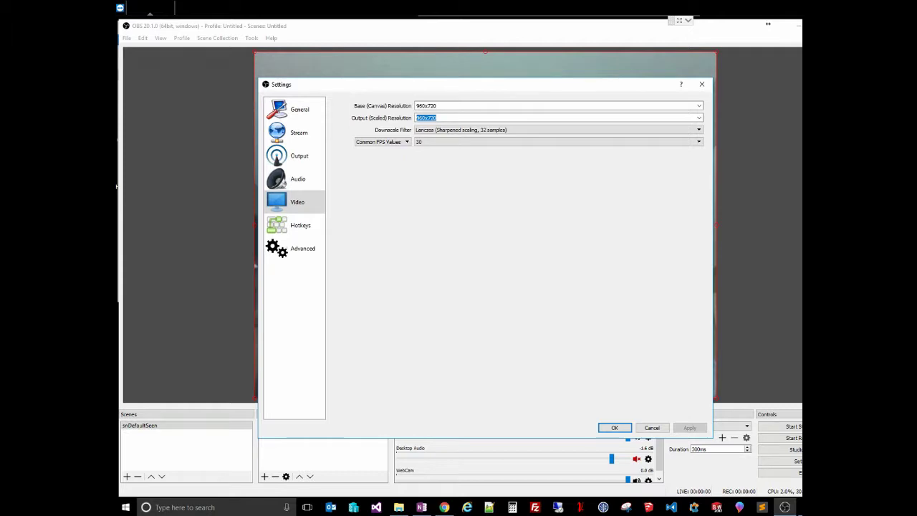
{"action": "key", "text": "Return"}
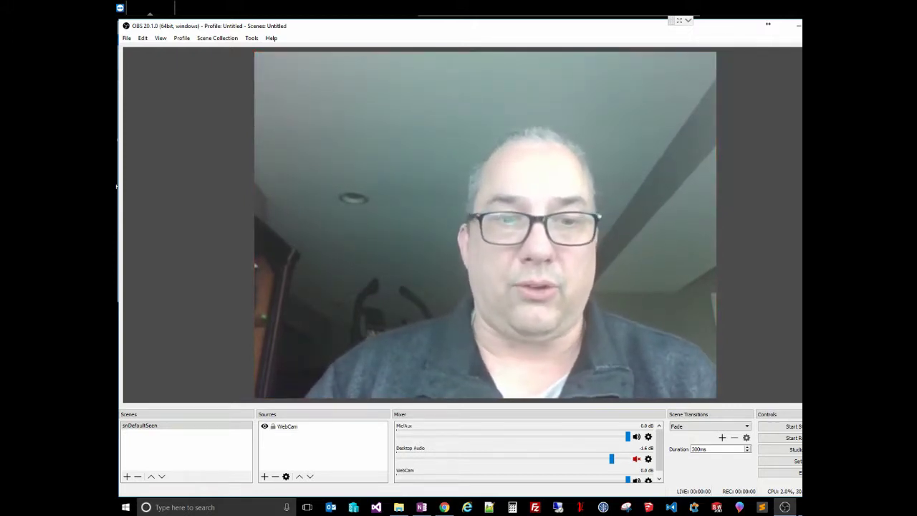
- Add an Image source named 'Lower 3rd' to the scene
{"action": "left_click", "coordinate": [264, 477]}
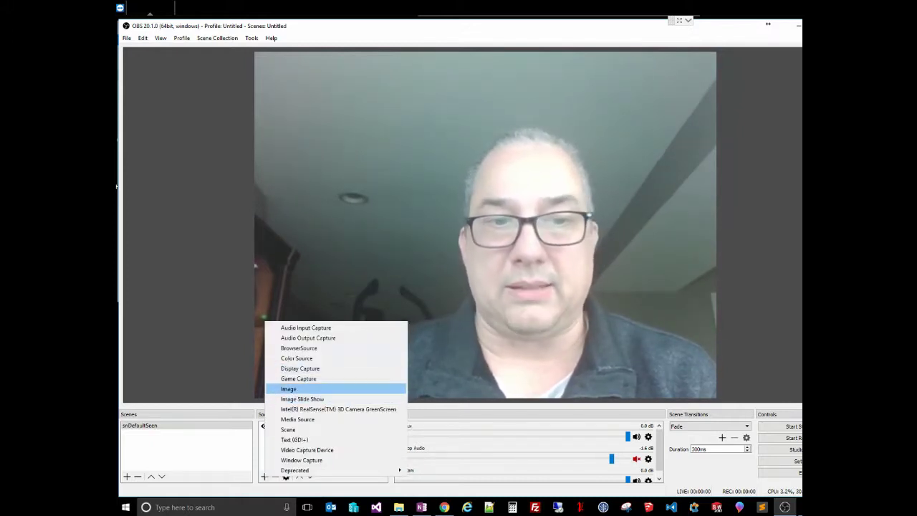
{"action": "left_click", "coordinate": [288, 388]}
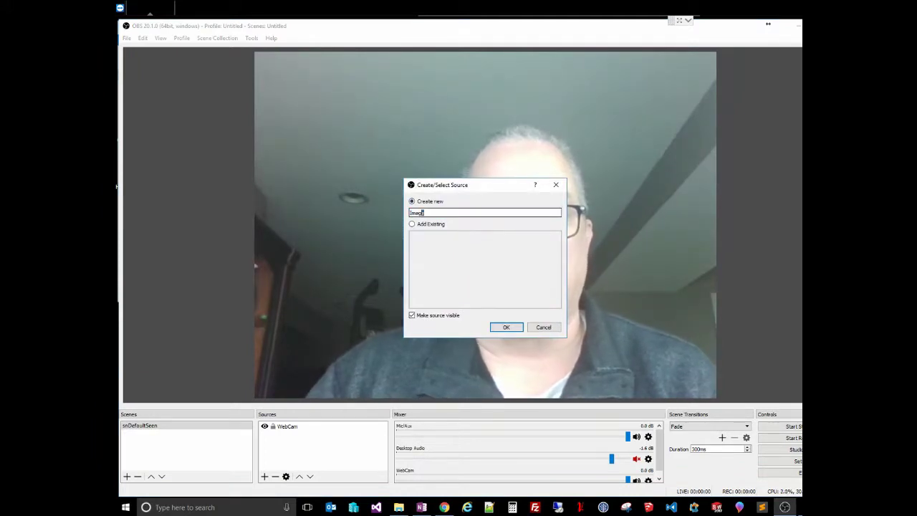
{"action": "type", "text": "Lower T"}
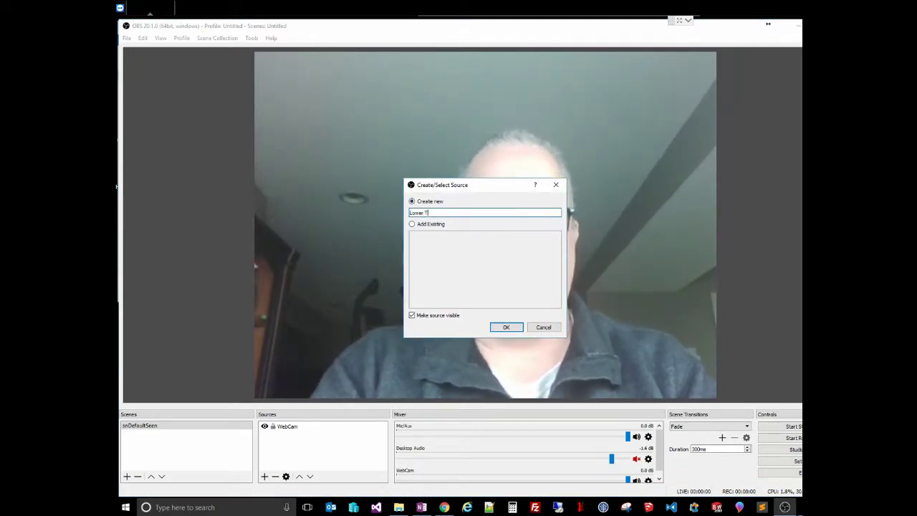
{"action": "key", "text": "BackSpace"}
{"action": "type", "text": "3rd"}
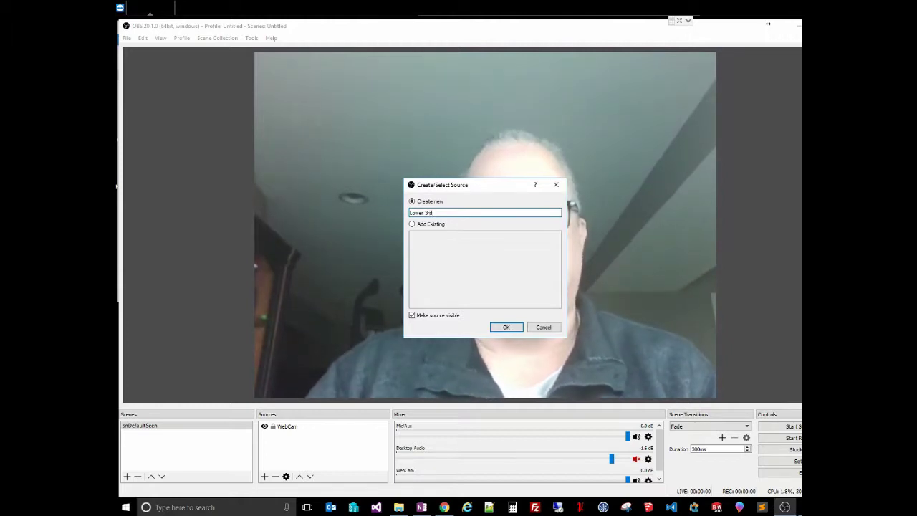
{"action": "key", "text": "Return"}
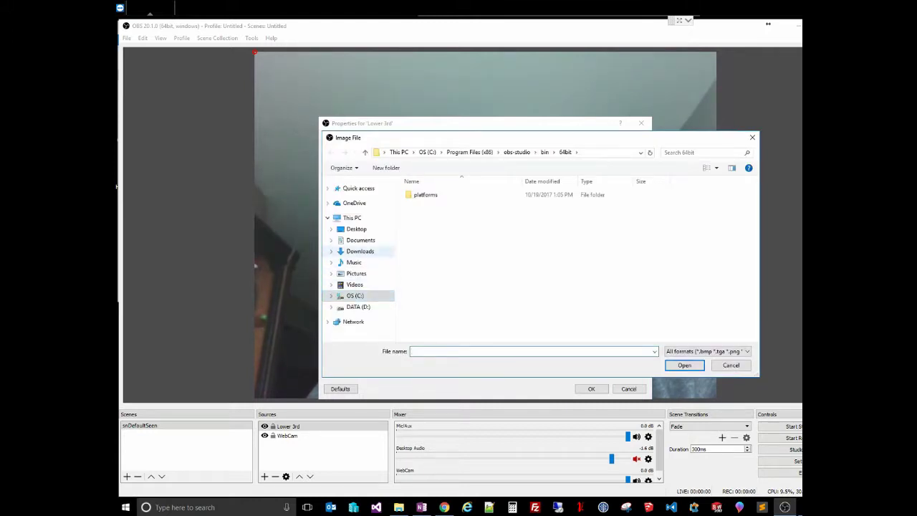
- Set the Lower 3rd image file to L3.png from Desktop > lower3rd and accept the properties
{"action": "left_click", "coordinate": [356, 228]}
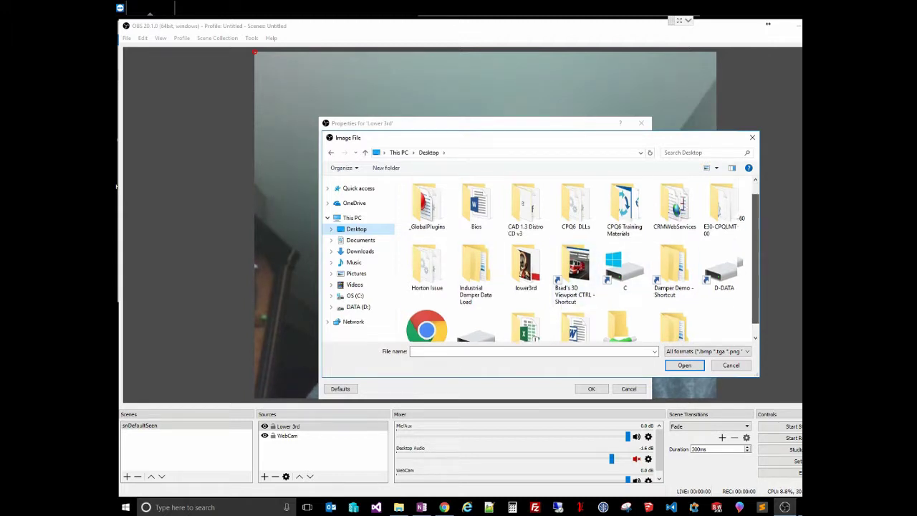
{"action": "scroll", "coordinate": [577, 258], "scroll_direction": "down", "scroll_amount": 1}
{"action": "scroll", "coordinate": [577, 257], "scroll_direction": "up", "scroll_amount": 1}
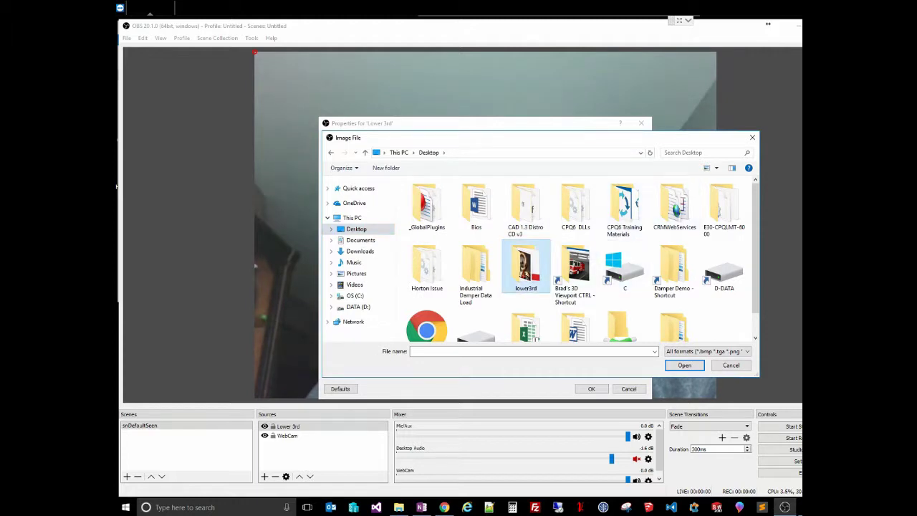
{"action": "double_click", "coordinate": [525, 266]}
{"action": "left_click", "coordinate": [529, 206]}
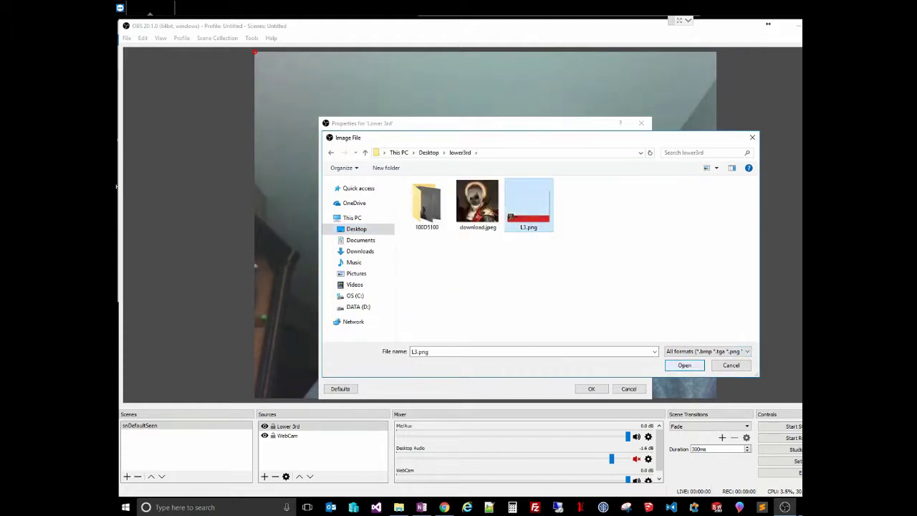
{"action": "left_click", "coordinate": [684, 366]}
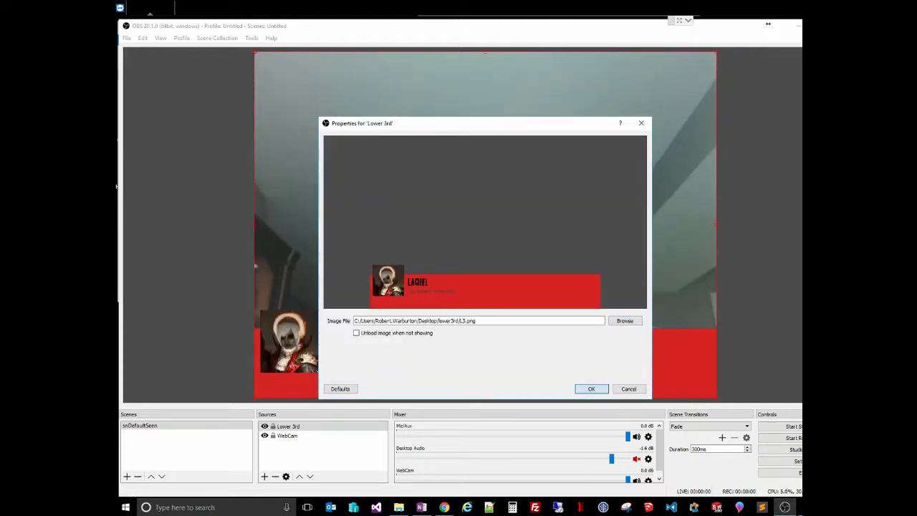
{"action": "key", "text": "Return"}
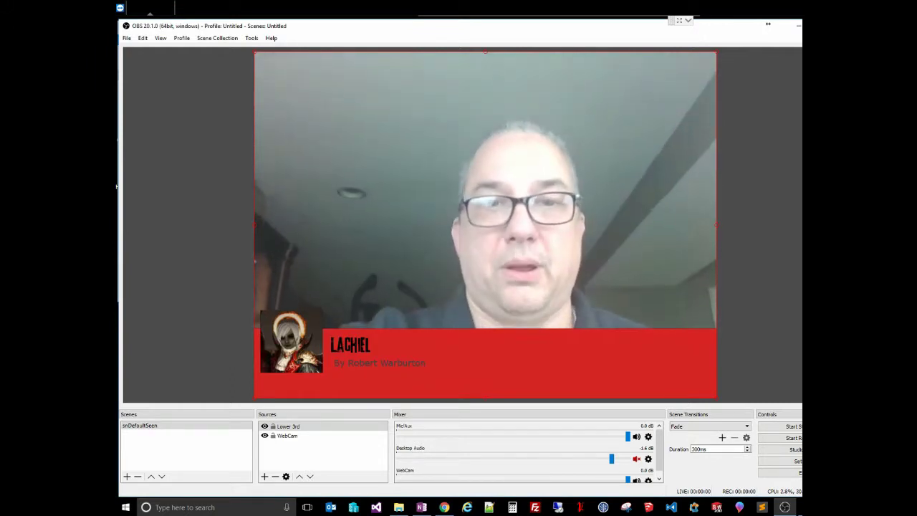
{"action": "left_click", "coordinate": [288, 436]}
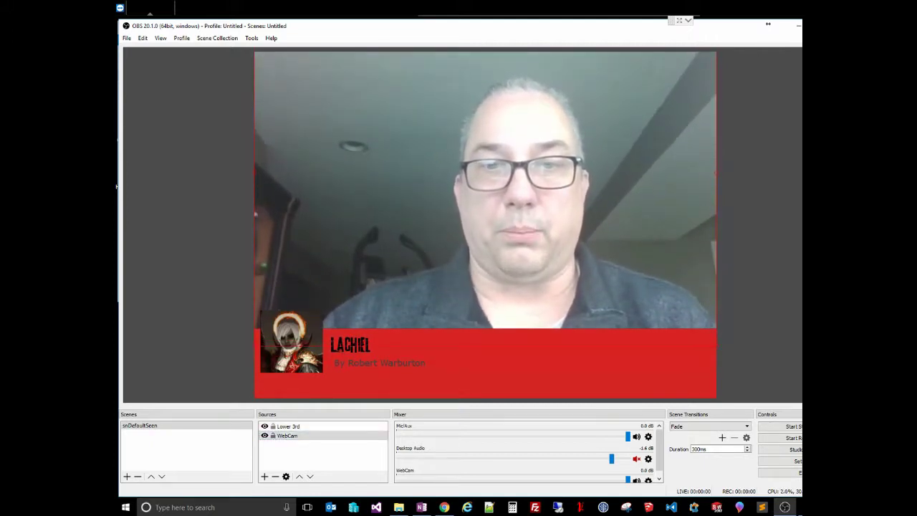
{"action": "key", "text": "Escape"}
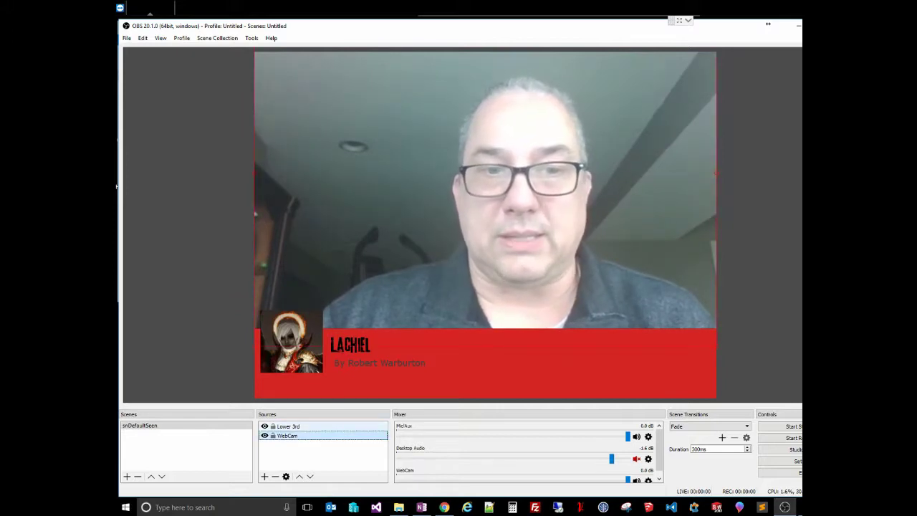
{"action": "left_click", "coordinate": [288, 427]}
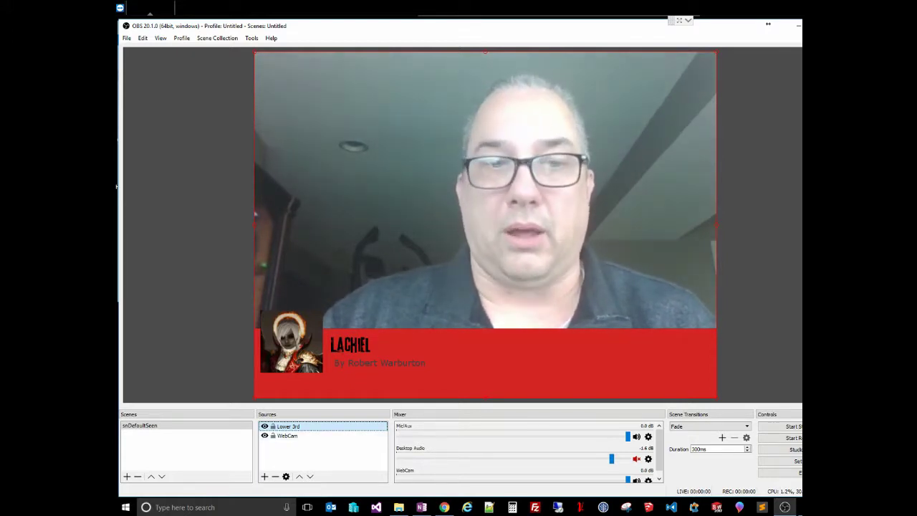
- Raise WebCam above Lower 3rd and shift the webcam image lower in the frame
{"action": "left_click", "coordinate": [286, 435]}
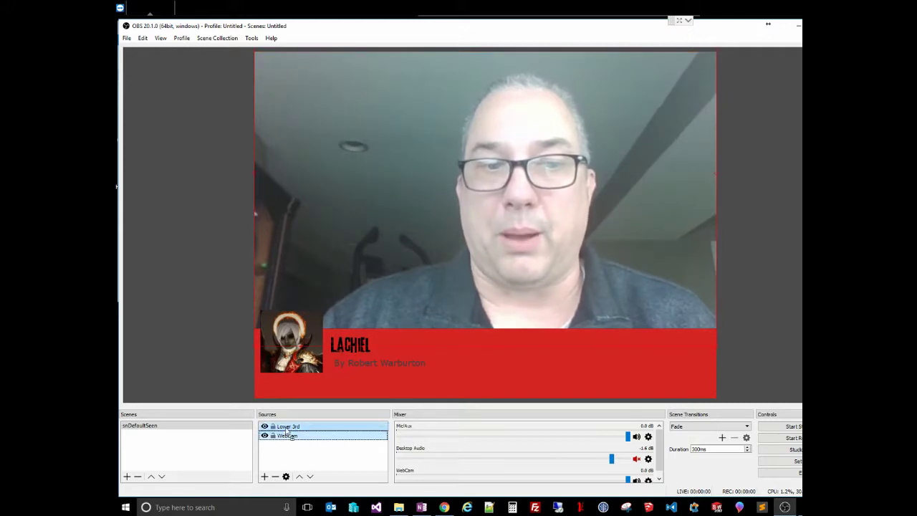
{"action": "key", "text": "ctrl+Up"}
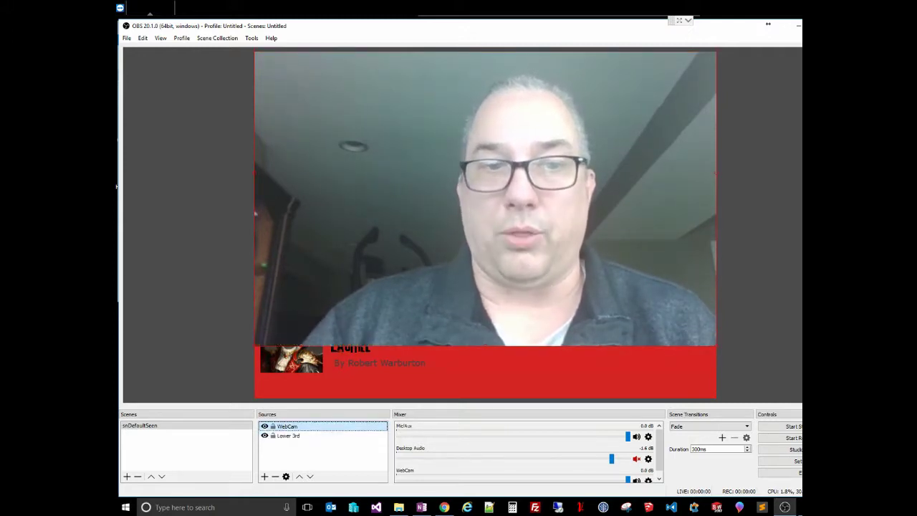
{"action": "left_click", "coordinate": [286, 435]}
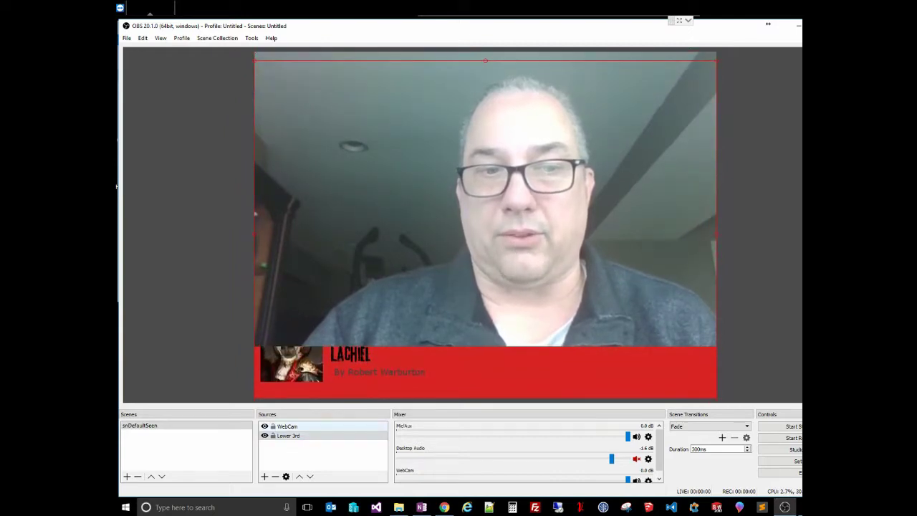
{"action": "left_click", "coordinate": [286, 426]}
{"action": "left_click_drag", "start_coordinate": [485, 215], "coordinate": [485, 238]}
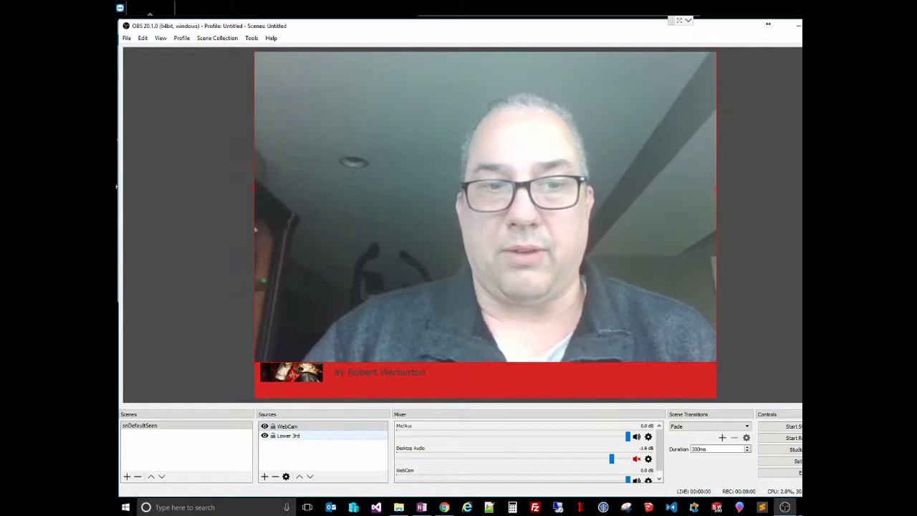
- Move Lower 3rd back above WebCam and readjust the webcam image's position
{"action": "left_click", "coordinate": [287, 435]}
{"action": "left_click_drag", "start_coordinate": [287, 436], "coordinate": [286, 425]}
{"action": "left_click", "coordinate": [287, 435]}
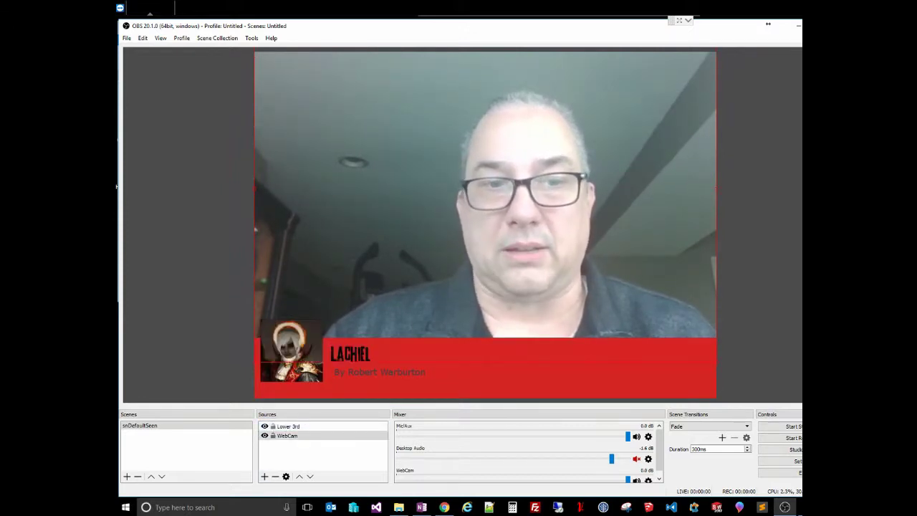
{"action": "left_click", "coordinate": [286, 426]}
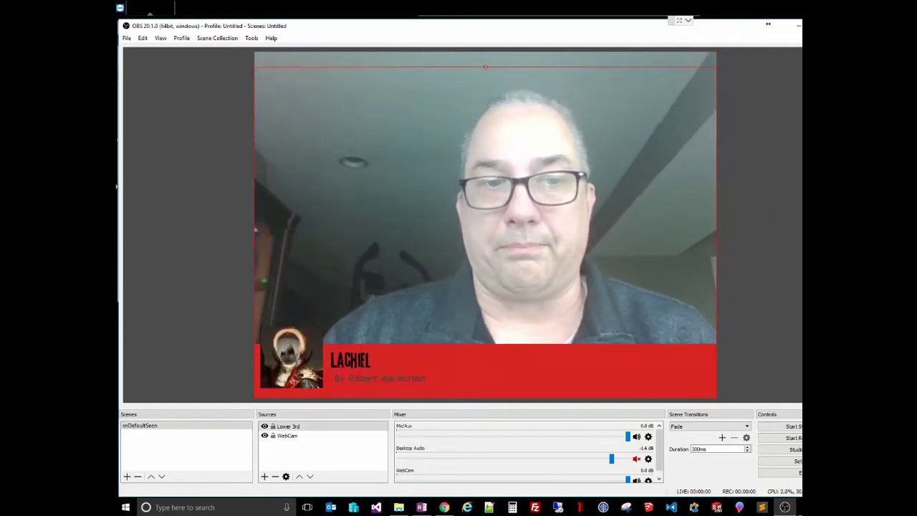
{"action": "left_click", "coordinate": [287, 436]}
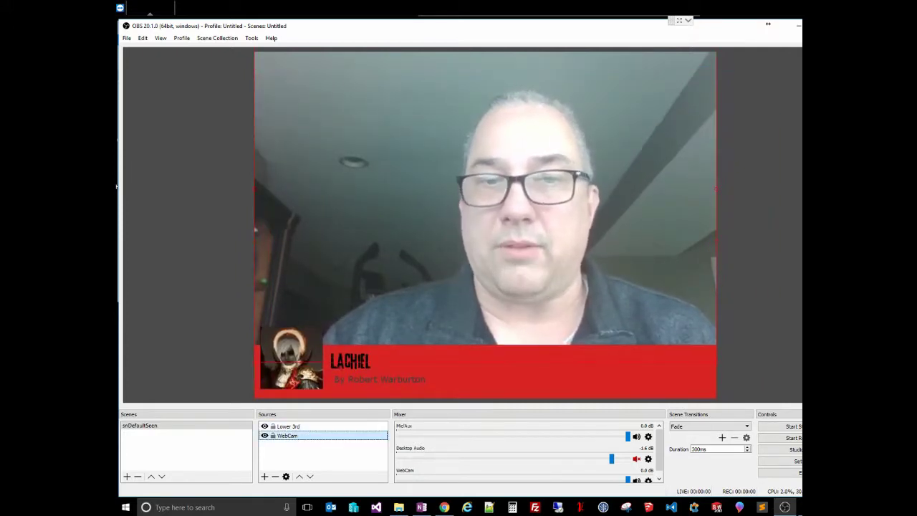
{"action": "mouse_move", "coordinate": [485, 215]}
{"action": "left_mouse_down"}
{"action": "mouse_move", "coordinate": [530, 215]}
{"action": "mouse_move", "coordinate": [485, 215]}
{"action": "left_mouse_up"}
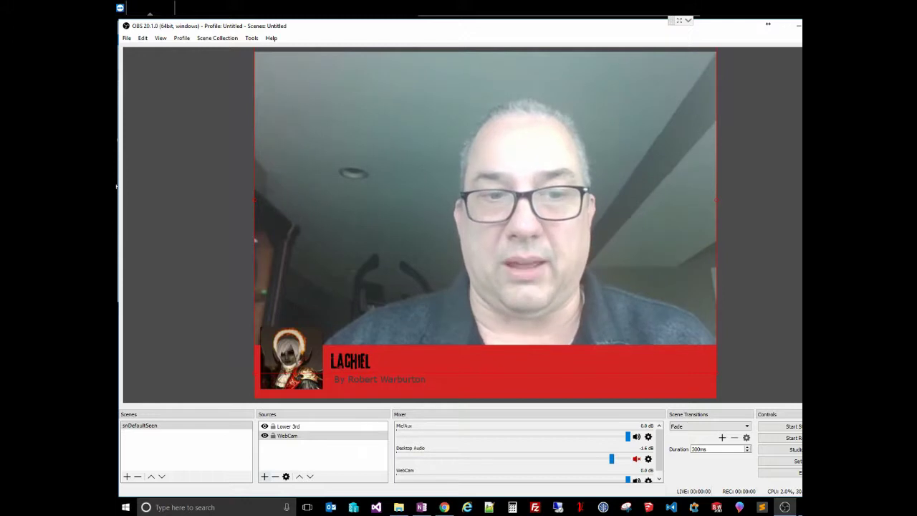
- Create a new Image source named Handout
{"action": "left_click", "coordinate": [264, 476]}
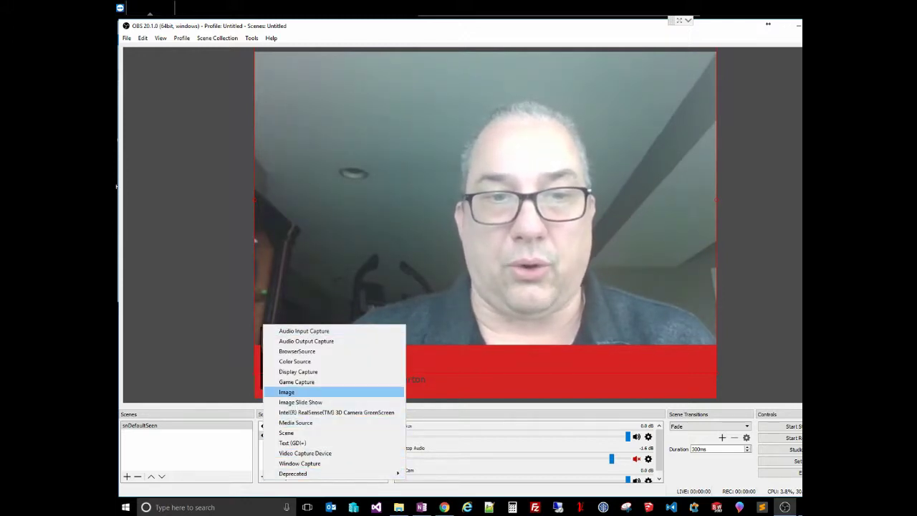
{"action": "left_click", "coordinate": [288, 392]}
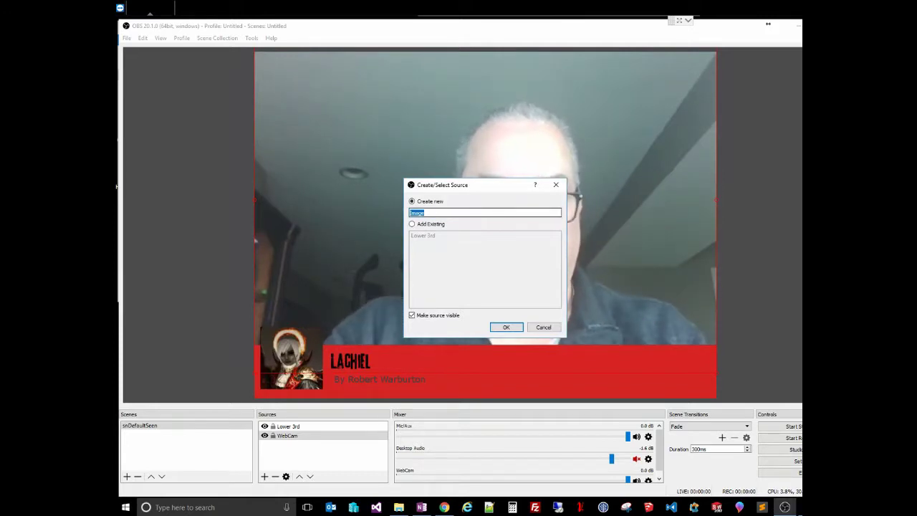
{"action": "type", "text": "Handout"}
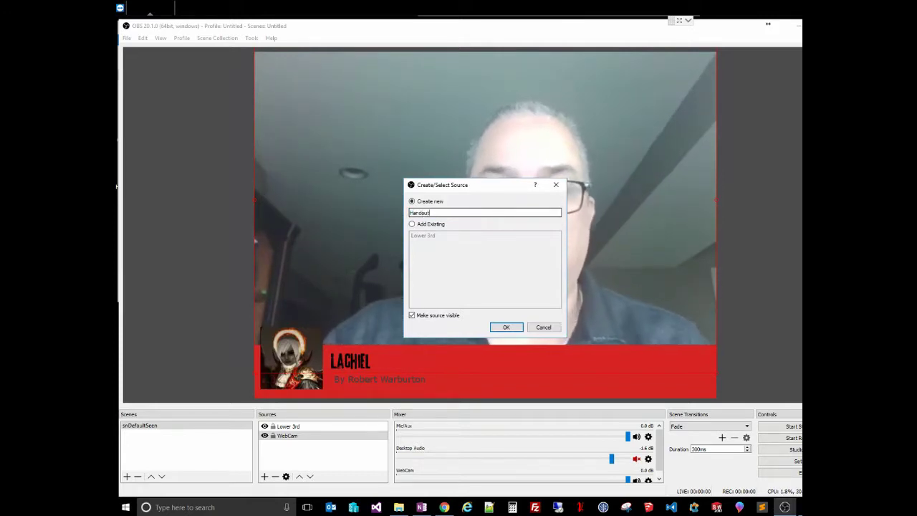
{"action": "key", "text": "Return"}
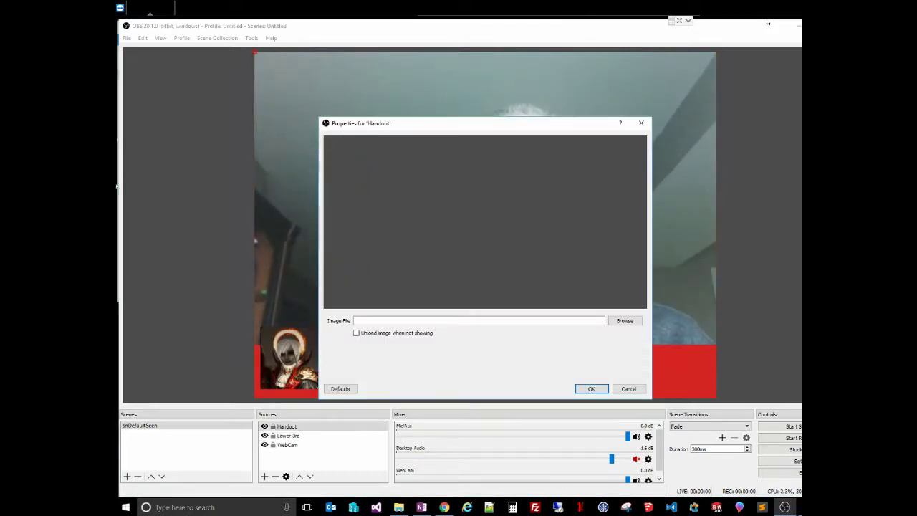
- Choose the character portrait as the Handout image and confirm the properties
{"action": "left_click", "coordinate": [625, 320]}
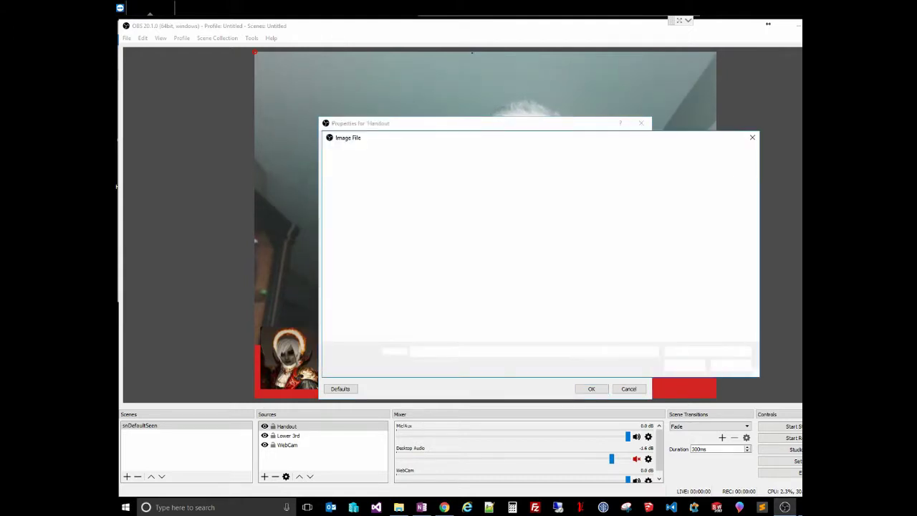
{"action": "left_click", "coordinate": [479, 205]}
{"action": "left_click", "coordinate": [685, 364]}
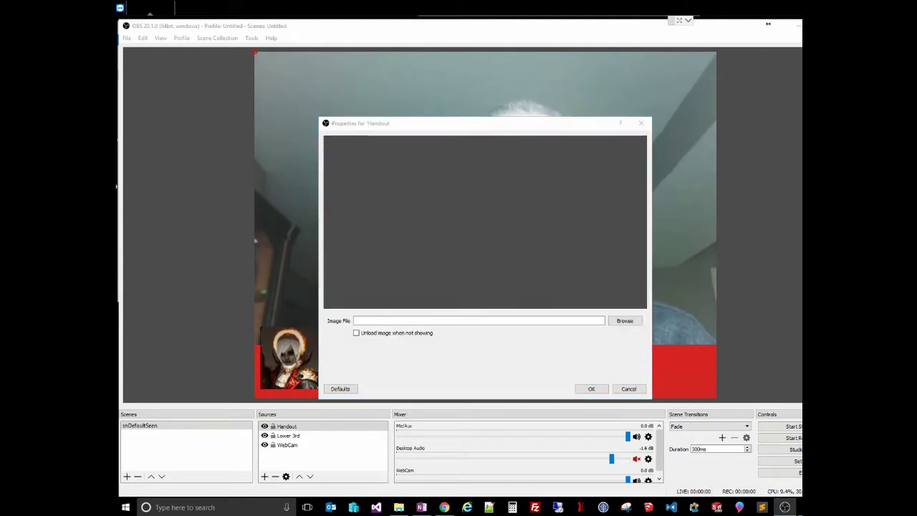
{"action": "left_click", "coordinate": [591, 388]}
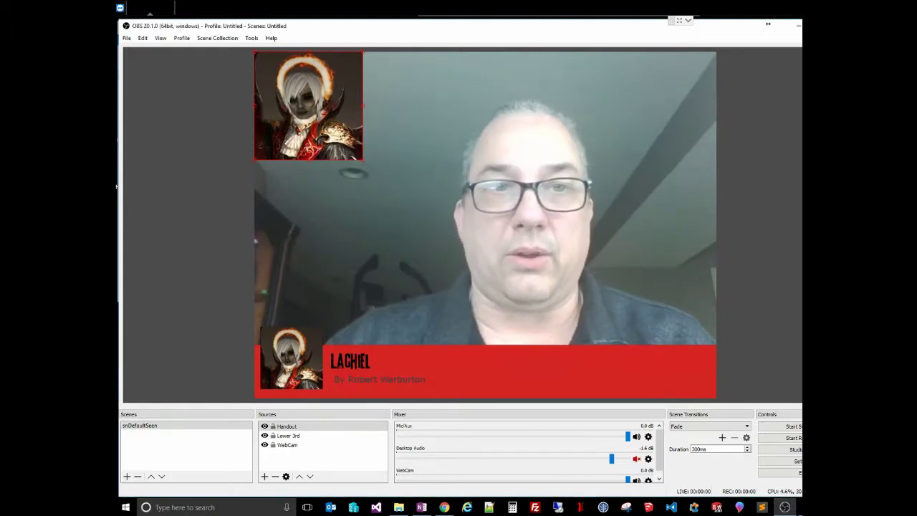
{"action": "left_click", "coordinate": [288, 436]}
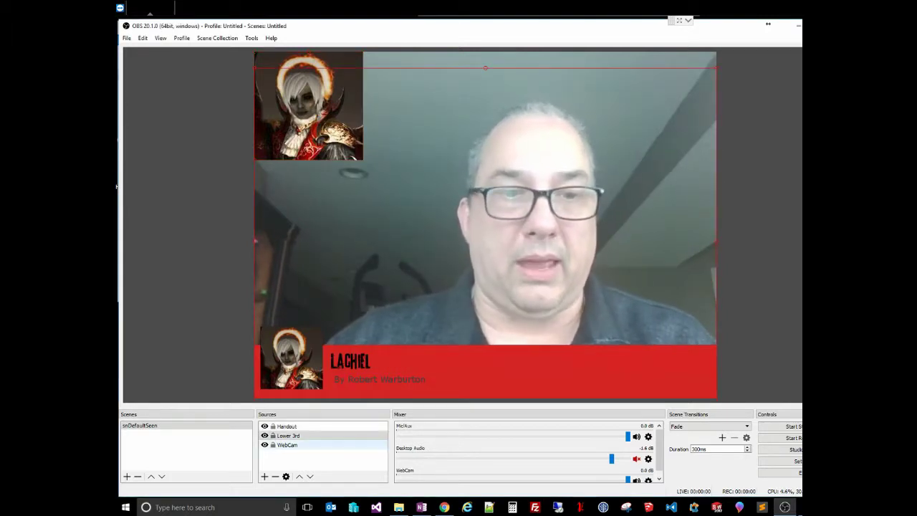
- Enlarge the Handout portrait and place it in the canvas's upper-left corner
{"action": "left_click", "coordinate": [286, 427]}
{"action": "left_click_drag", "start_coordinate": [309, 105], "coordinate": [662, 105]}
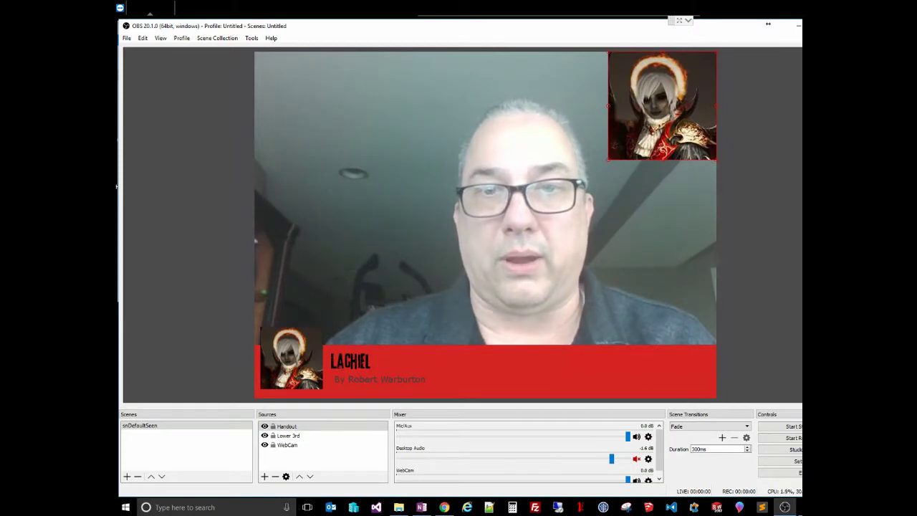
{"action": "left_click_drag", "start_coordinate": [608, 160], "coordinate": [566, 205]}
{"action": "left_click_drag", "start_coordinate": [641, 128], "coordinate": [334, 172]}
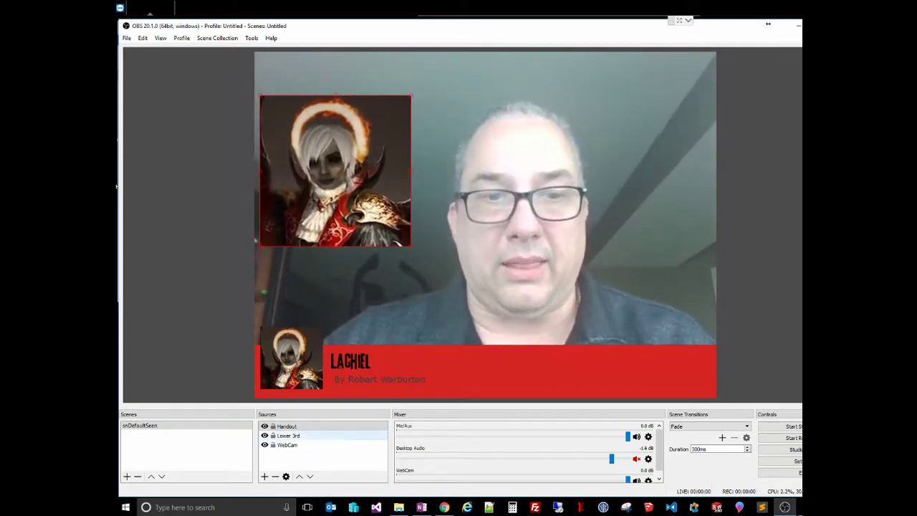
- Hide the Handout source so only the webcam and lower third show
{"action": "left_click", "coordinate": [287, 426]}
{"action": "left_click", "coordinate": [265, 427]}
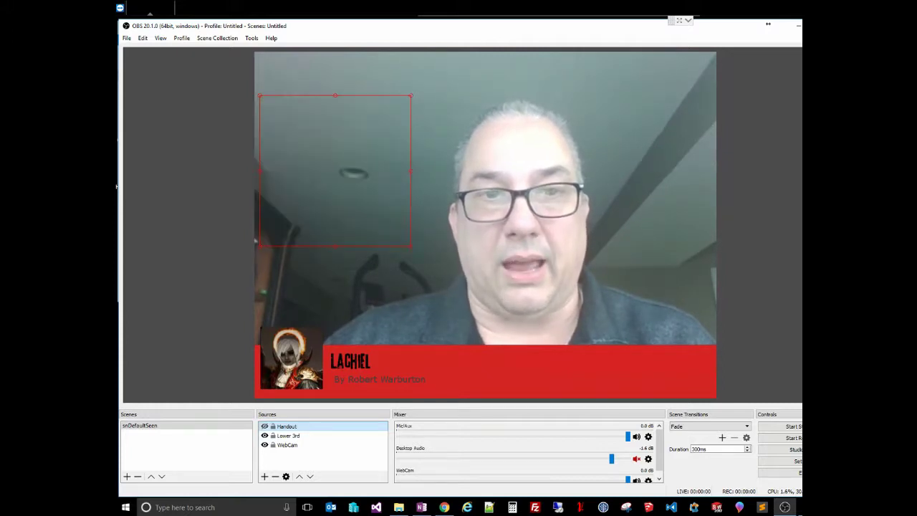
{"action": "left_click", "coordinate": [308, 460]}
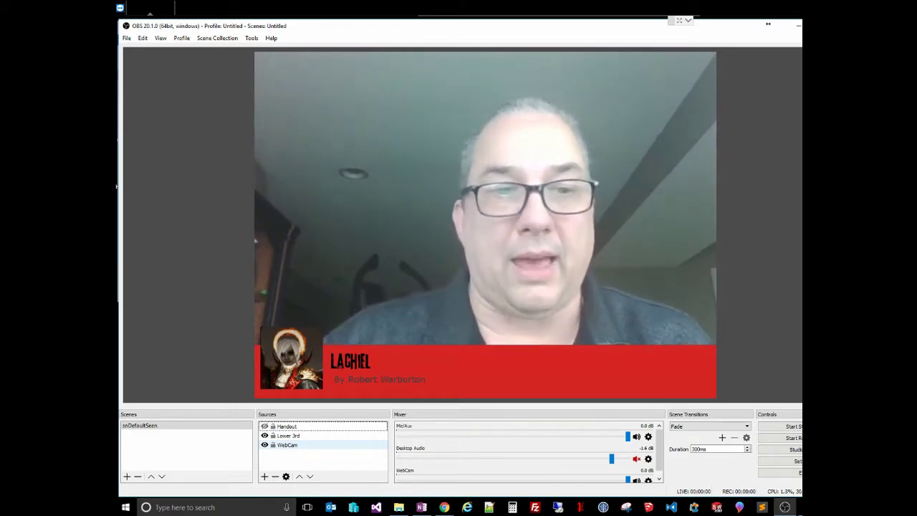
{"action": "left_click", "coordinate": [264, 427]}
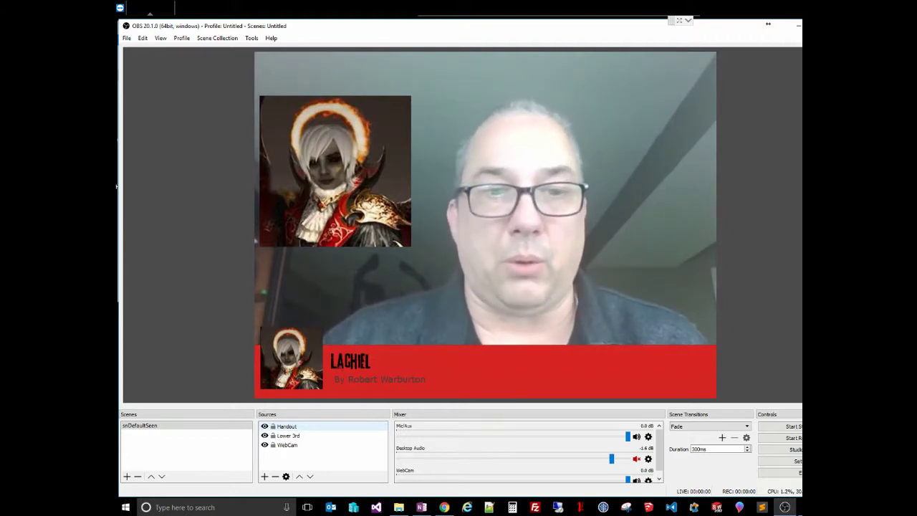
{"action": "left_click", "coordinate": [264, 426]}
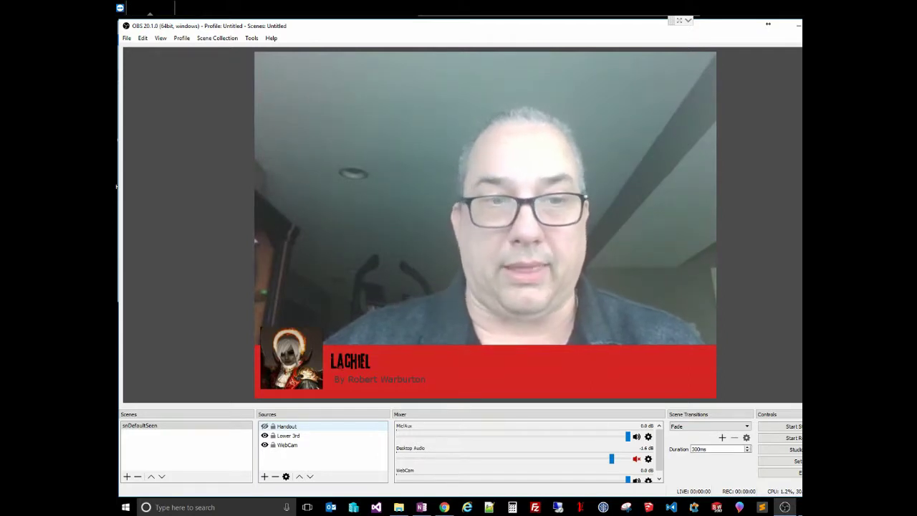
{"action": "left_click", "coordinate": [143, 426]}
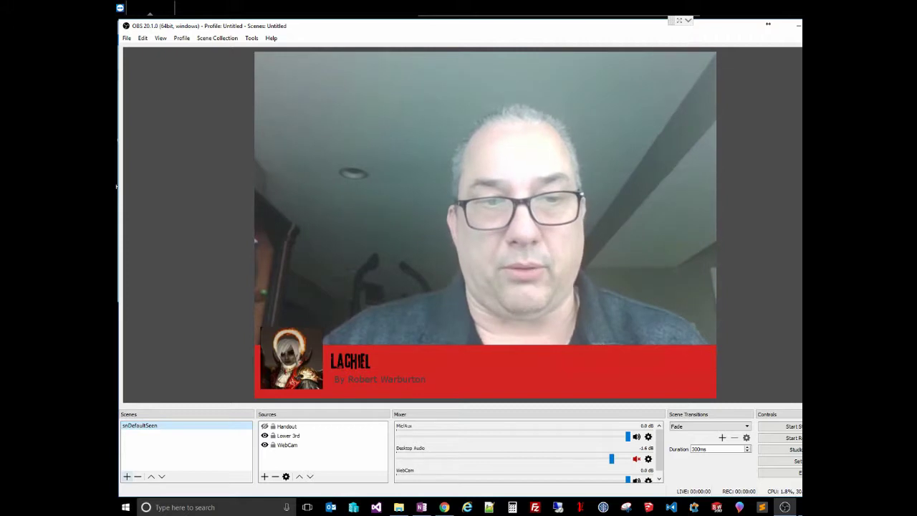
- Add a new scene named Handouts
{"action": "left_click", "coordinate": [127, 476]}
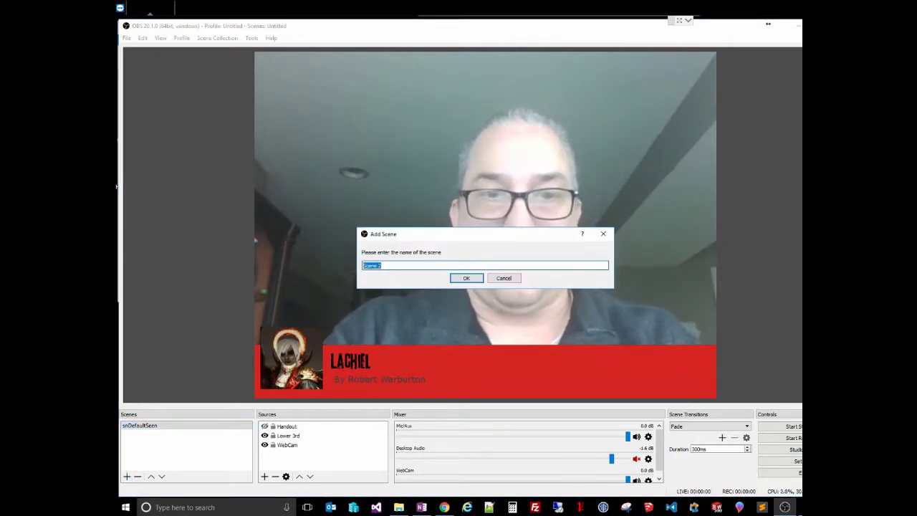
{"action": "type", "text": "Handouts"}
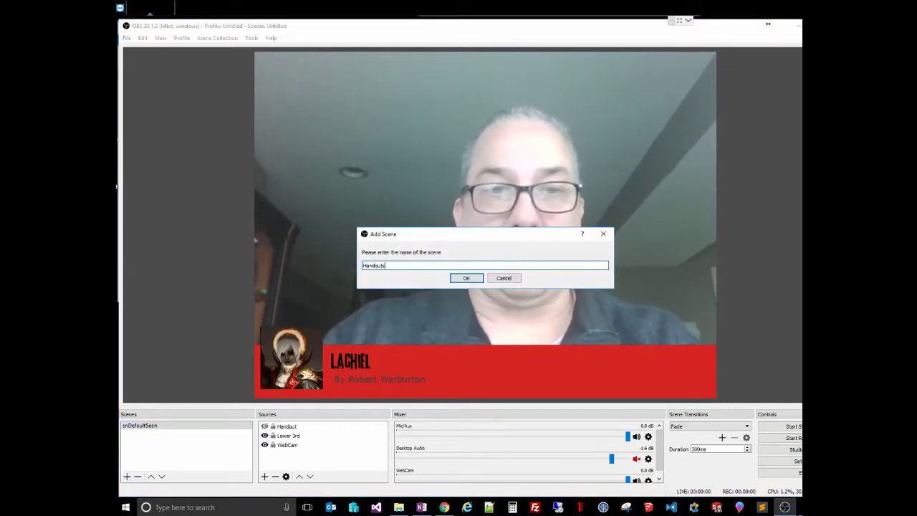
{"action": "key", "text": "Return"}
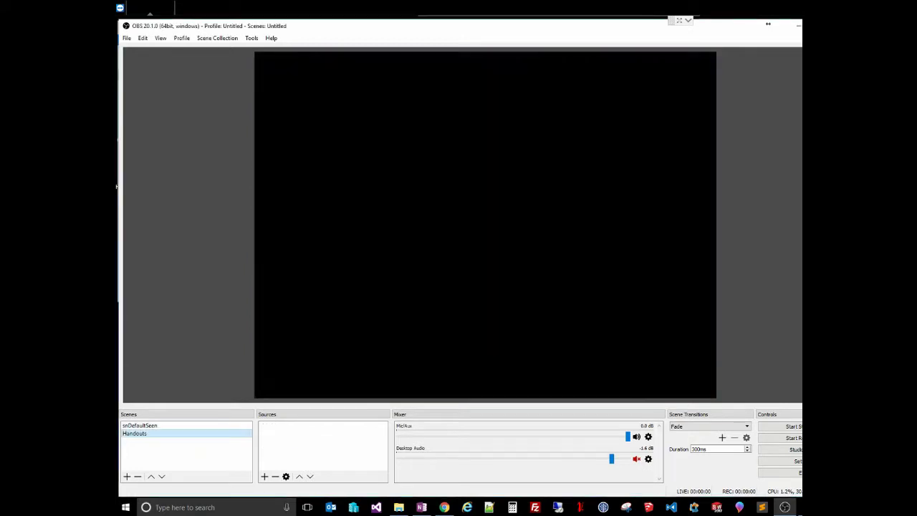
- Compare the empty Handouts scene with snDefaultSeen, ending on snDefaultSeen
{"action": "left_click", "coordinate": [140, 425]}
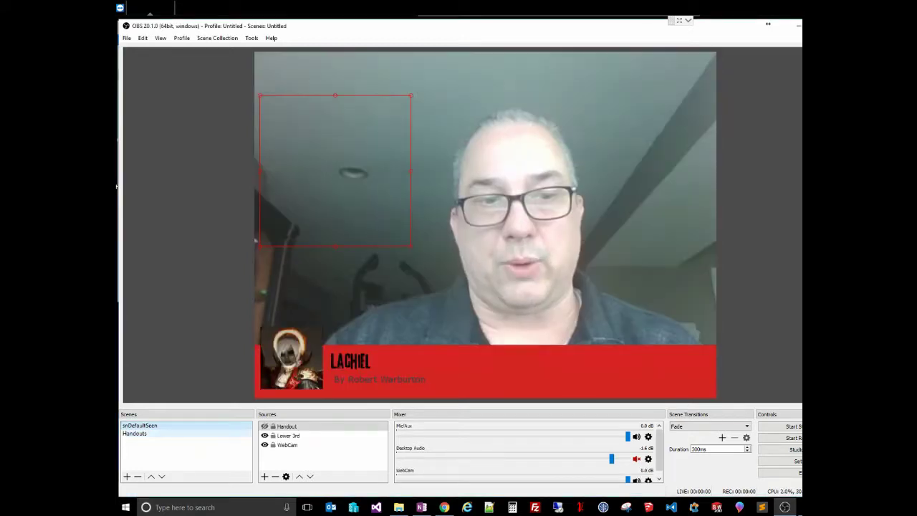
{"action": "left_click", "coordinate": [135, 434]}
{"action": "left_click", "coordinate": [140, 425]}
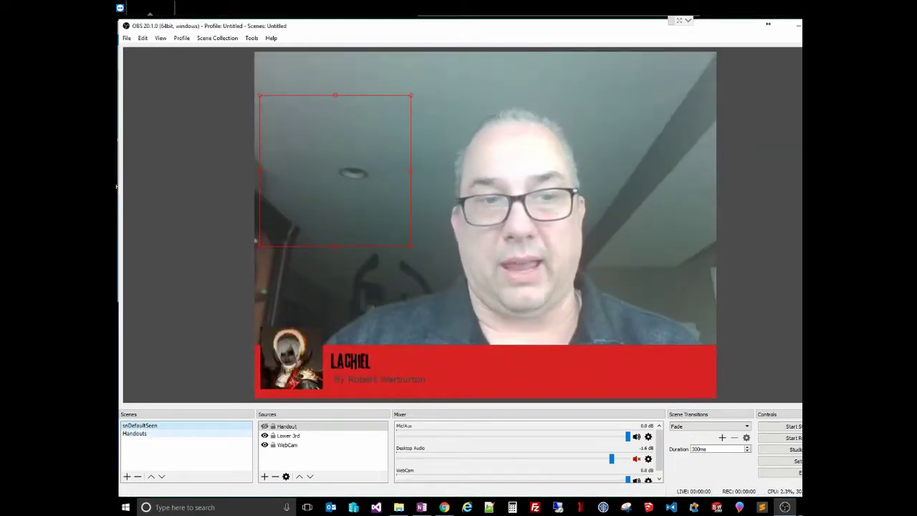
{"action": "left_click", "coordinate": [135, 433]}
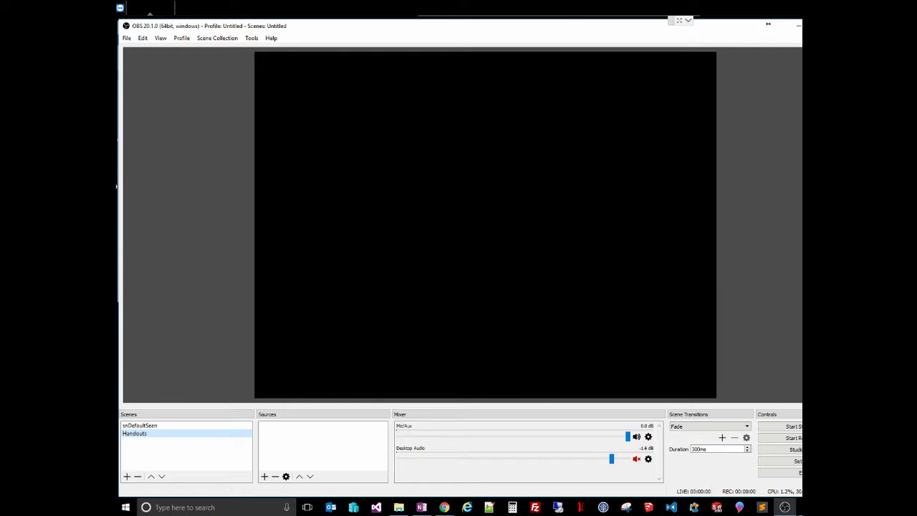
{"action": "left_click", "coordinate": [139, 425]}
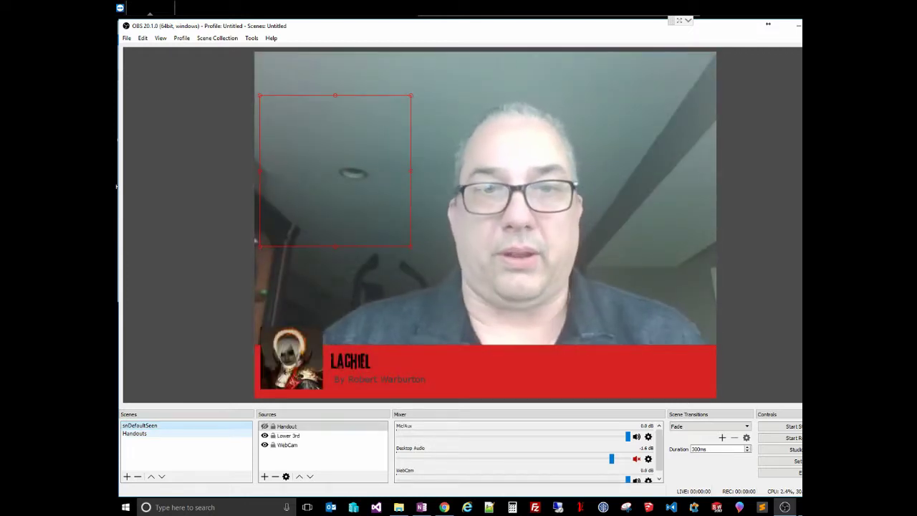
{"action": "left_click", "coordinate": [134, 433]}
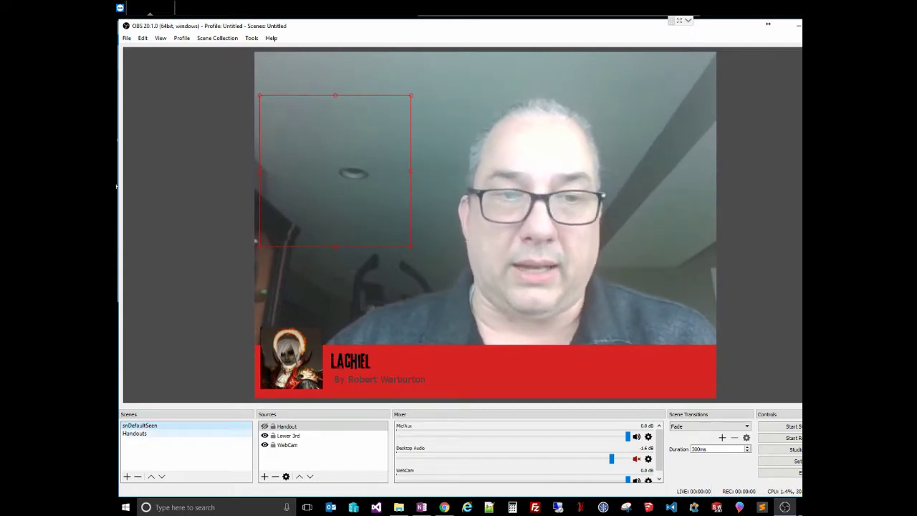
{"action": "left_click", "coordinate": [140, 425]}
{"action": "left_click", "coordinate": [126, 38]}
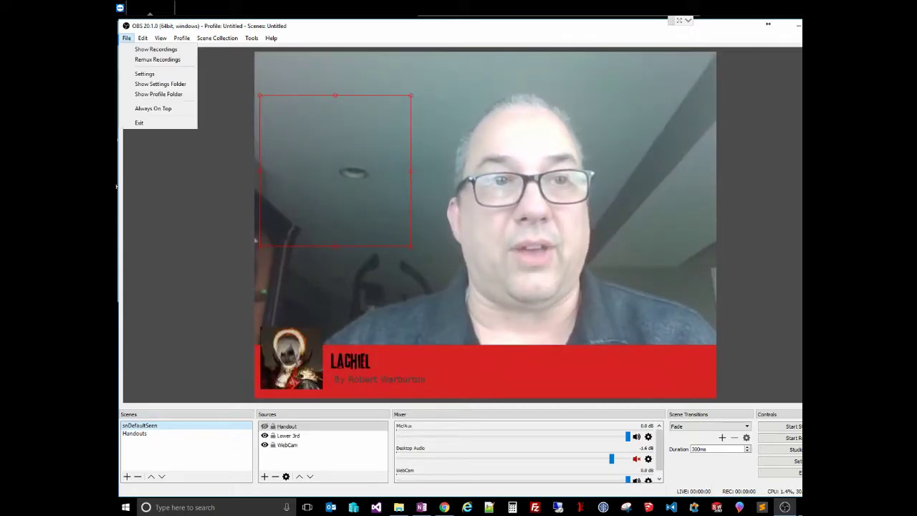
{"action": "key", "text": "Escape"}
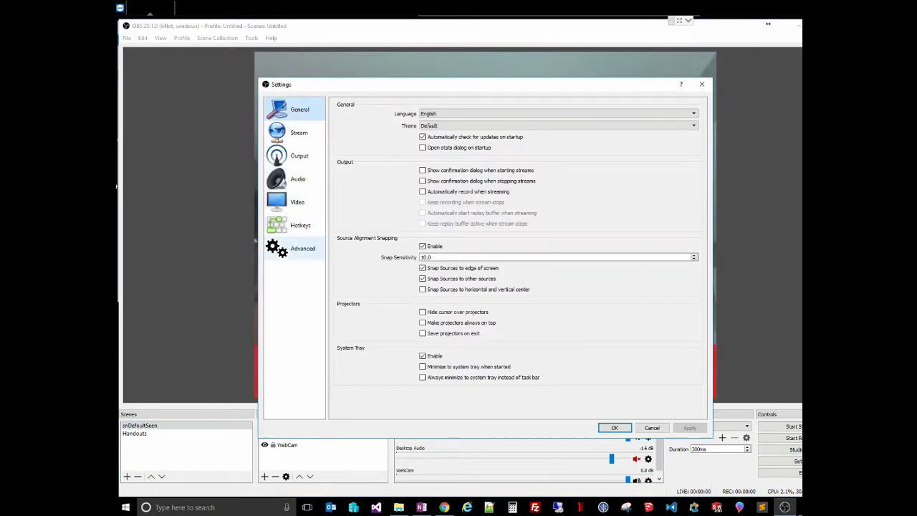
{"action": "left_click", "coordinate": [298, 225]}
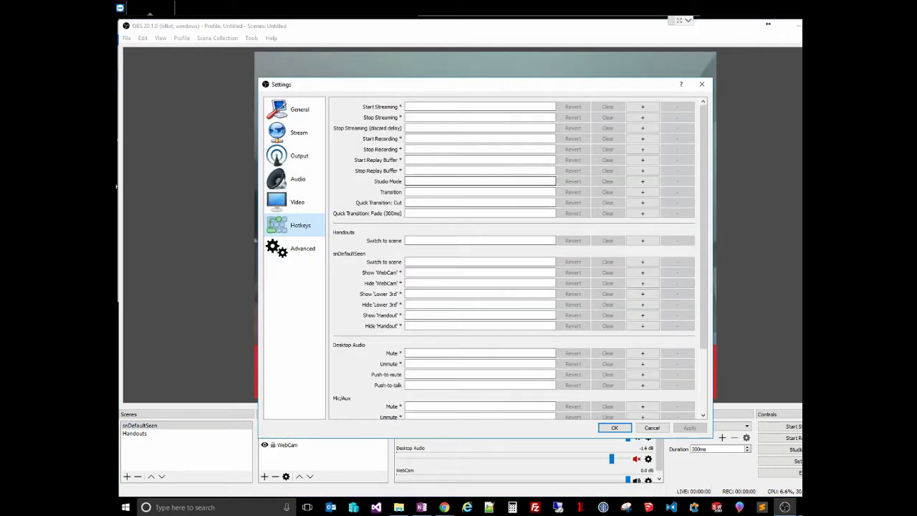
{"action": "scroll", "coordinate": [516, 258], "scroll_direction": "down", "scroll_amount": 3}
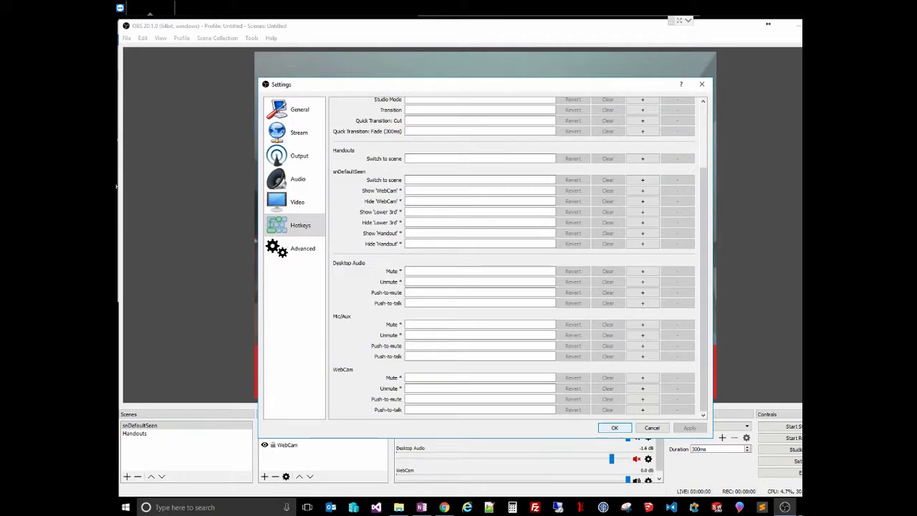
{"action": "left_click", "coordinate": [702, 84]}
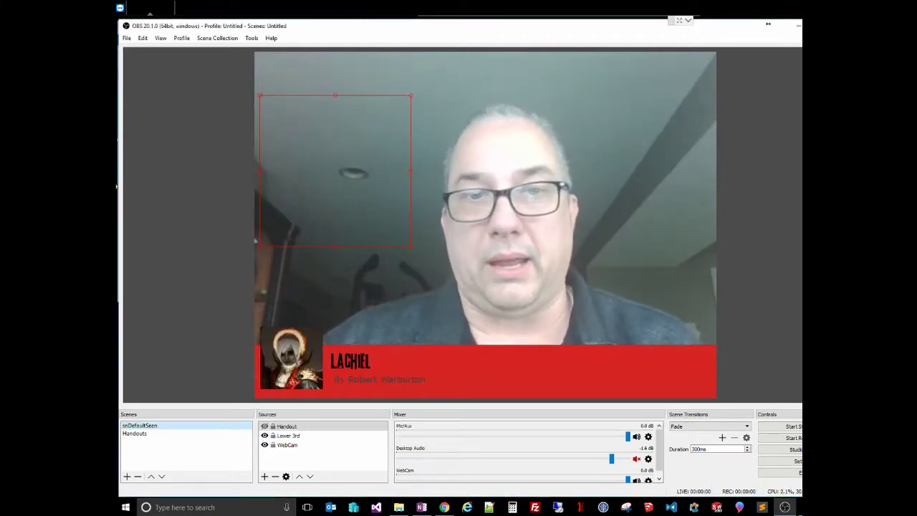
- Select the Lower 3rd source and bring up the Tools menu listing VirtualCam
{"action": "left_click", "coordinate": [288, 435]}
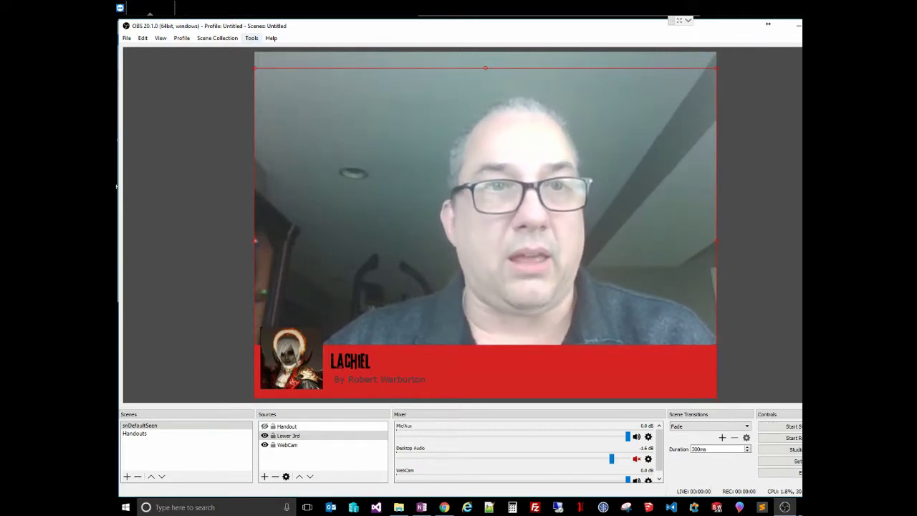
{"action": "left_click", "coordinate": [251, 38]}
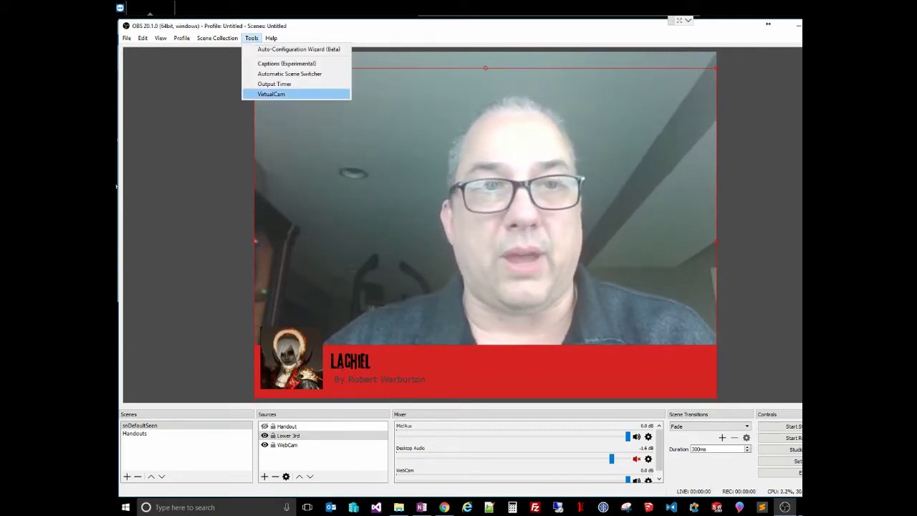
- Start the VirtualCam output, enable AutoStart, and close its settings
{"action": "left_click", "coordinate": [271, 94]}
{"action": "key", "text": "Return"}
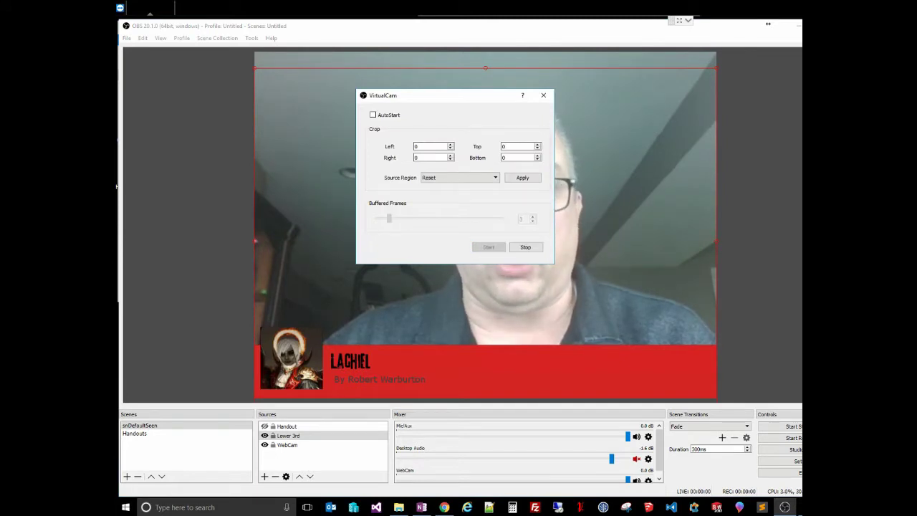
{"action": "left_click", "coordinate": [432, 146]}
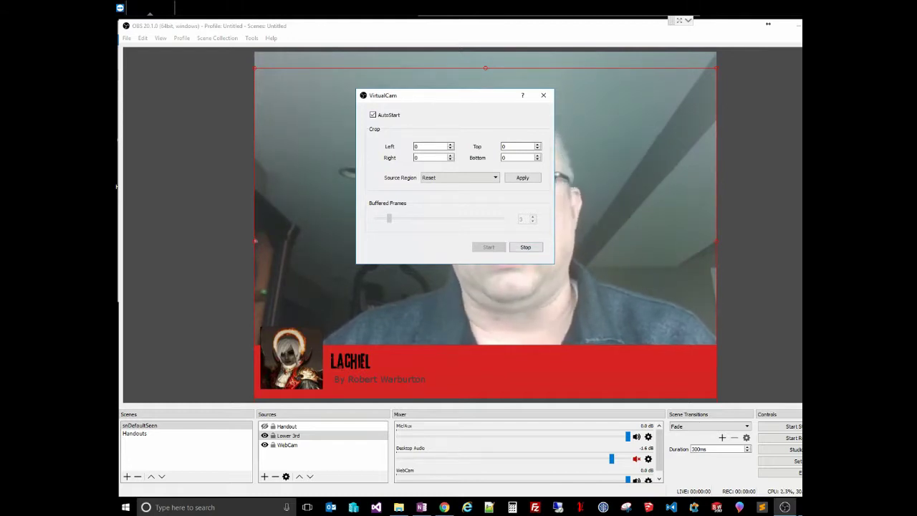
{"action": "left_click", "coordinate": [543, 95]}
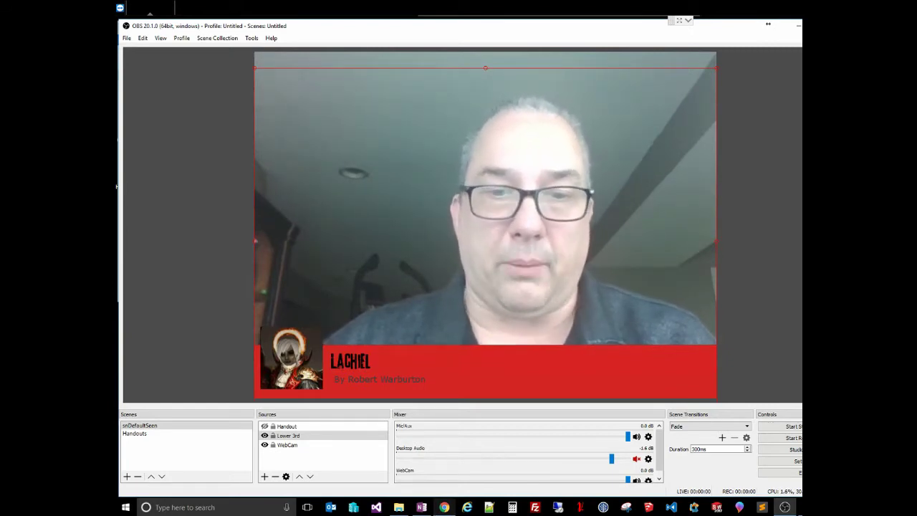
{"action": "key", "text": "alt+Tab"}
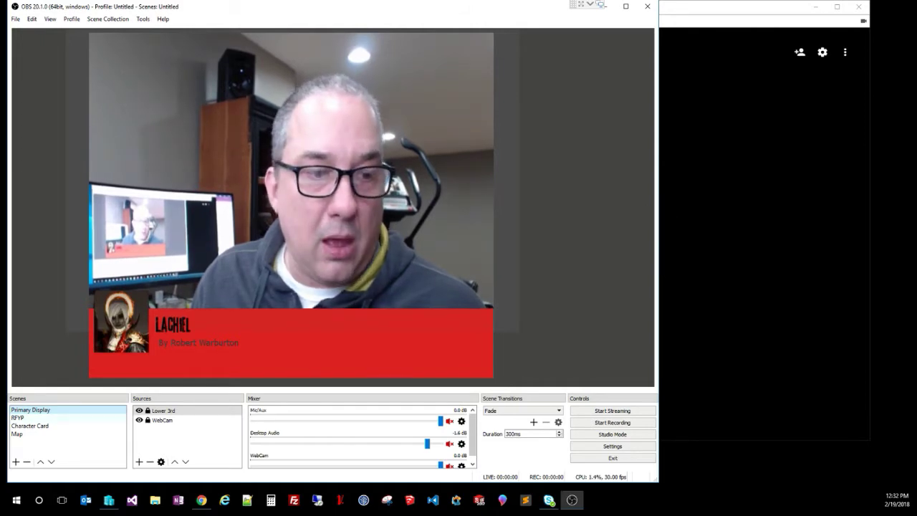
- Move the Map scene's location marker beside rooms 17 and 16, then return to Primary Display
{"action": "left_click", "coordinate": [18, 418]}
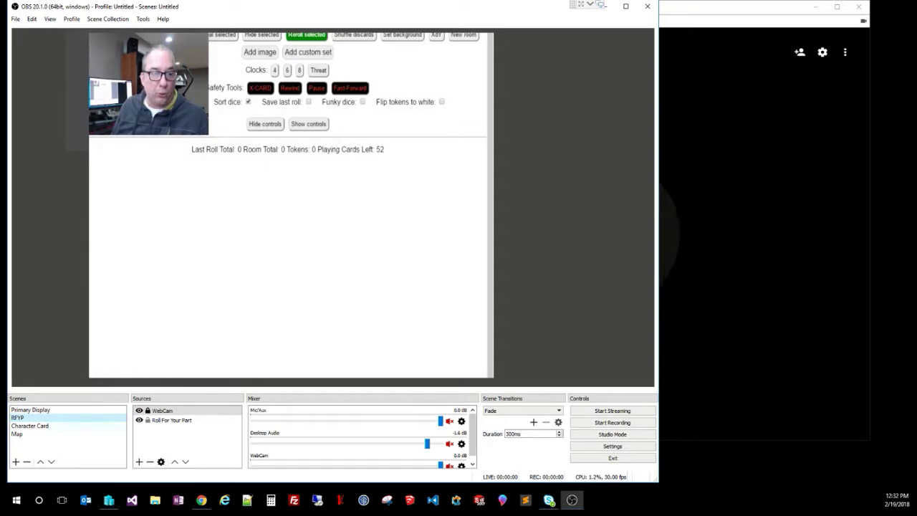
{"action": "left_click", "coordinate": [29, 426]}
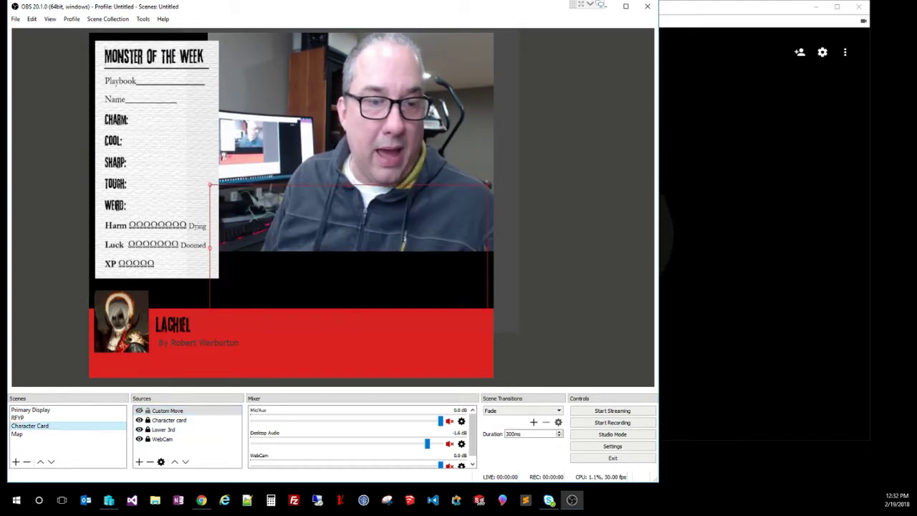
{"action": "left_click", "coordinate": [17, 434]}
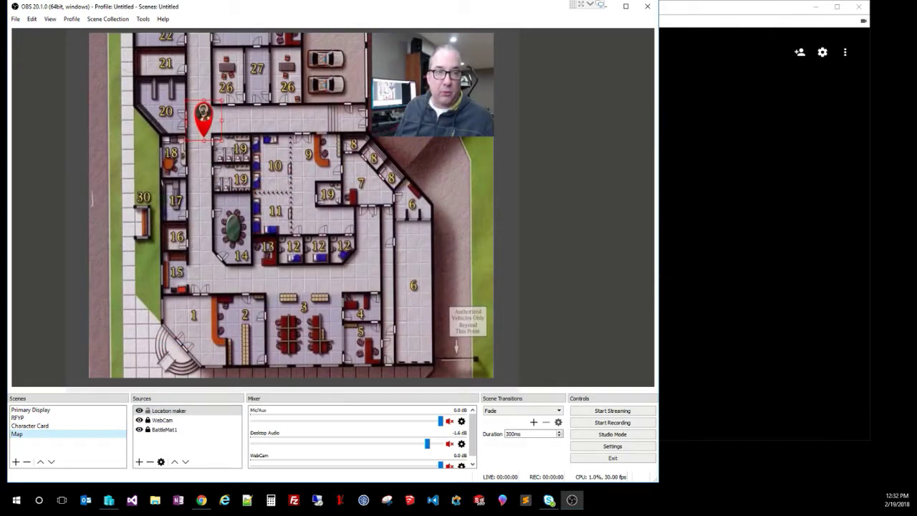
{"action": "left_click_drag", "start_coordinate": [203, 121], "coordinate": [201, 214]}
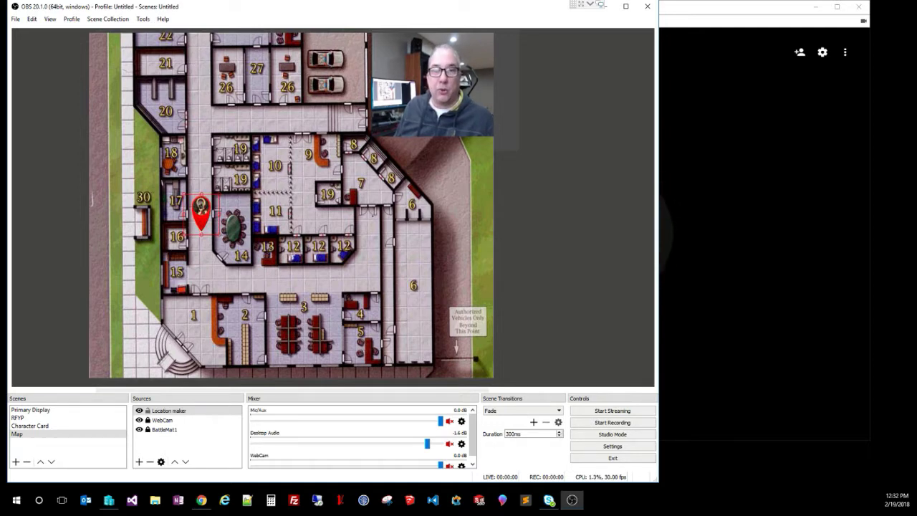
{"action": "left_click", "coordinate": [30, 410]}
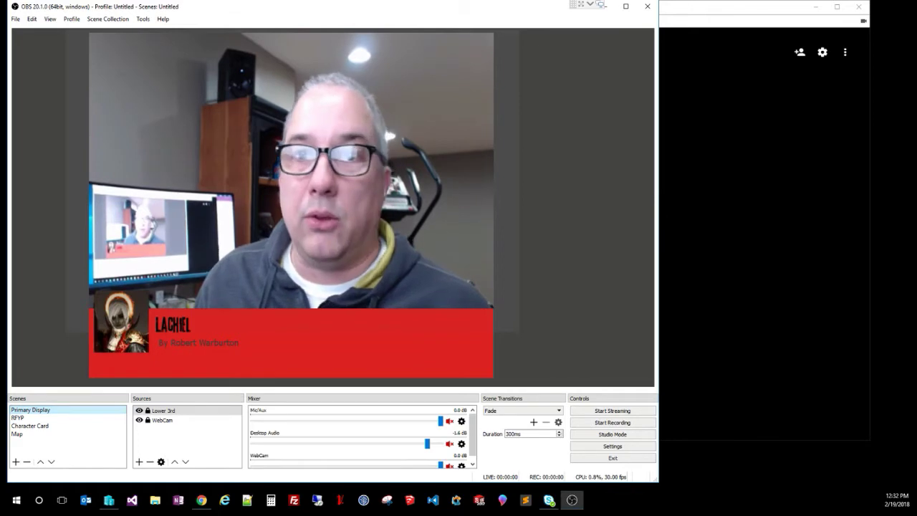
{"action": "key", "text": "alt+Tab"}
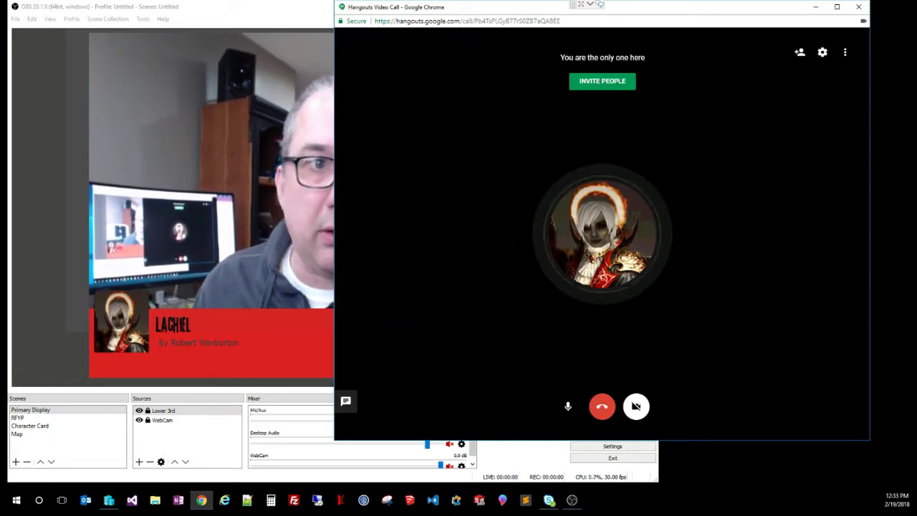
- Confirm in OBS's VirtualCam settings that the virtual camera is running
{"action": "left_click", "coordinate": [218, 7]}
{"action": "left_click", "coordinate": [144, 19]}
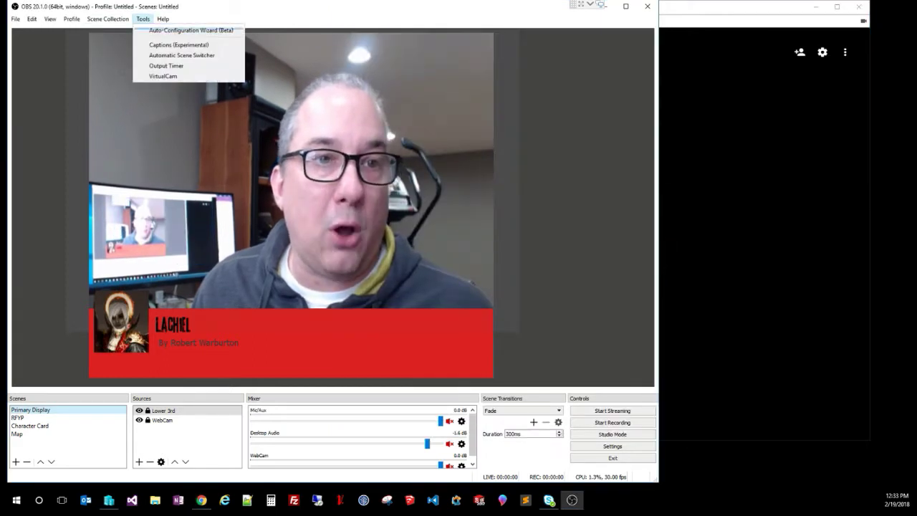
{"action": "key", "text": "Escape"}
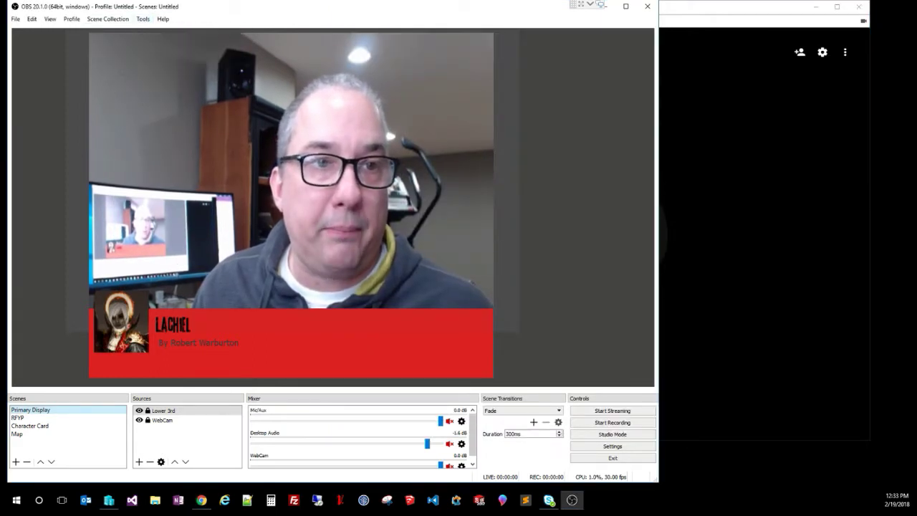
{"action": "left_click", "coordinate": [143, 20]}
{"action": "left_click", "coordinate": [158, 76]}
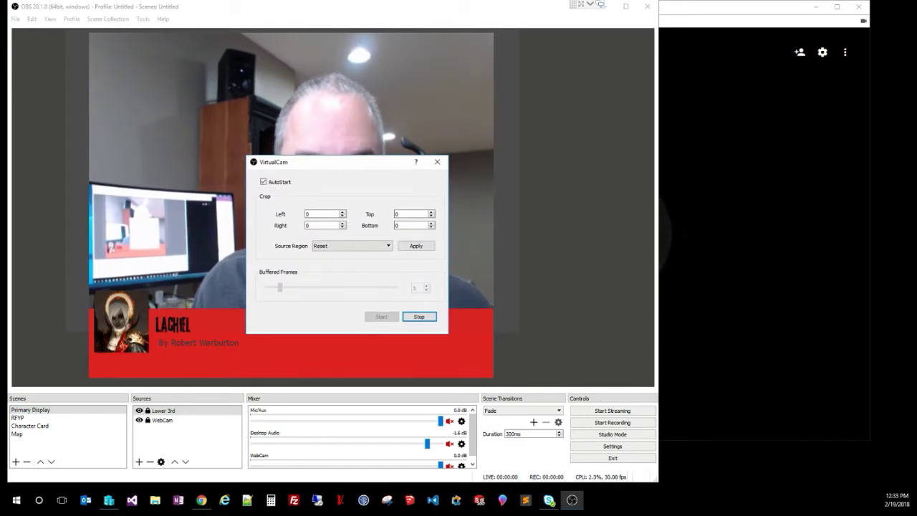
{"action": "left_click", "coordinate": [437, 162]}
{"action": "key", "text": "alt+Tab"}
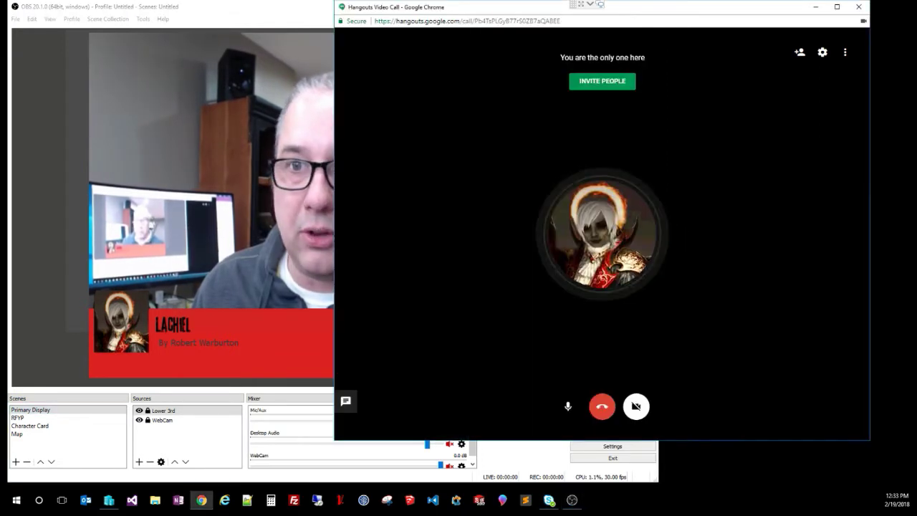
- Set the Hangouts call's video device to OBS-Camera and close the settings
{"action": "left_click", "coordinate": [822, 52]}
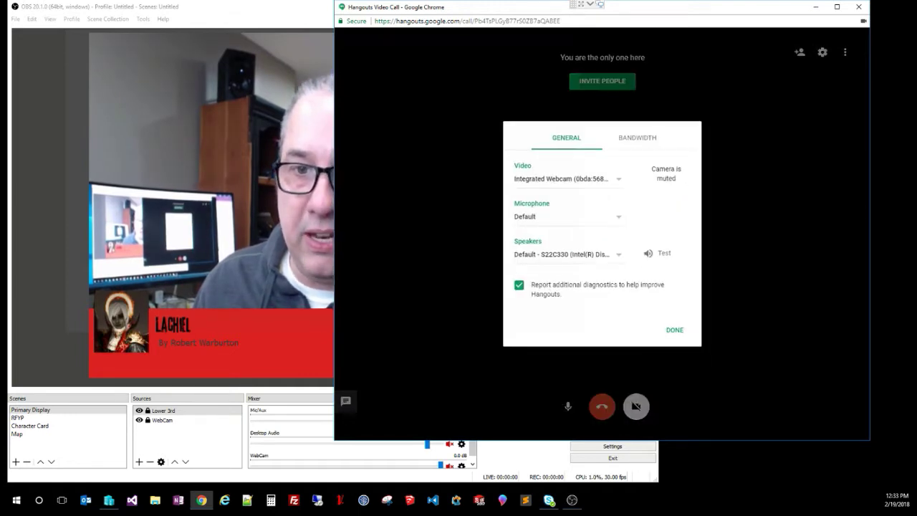
{"action": "left_click", "coordinate": [565, 178]}
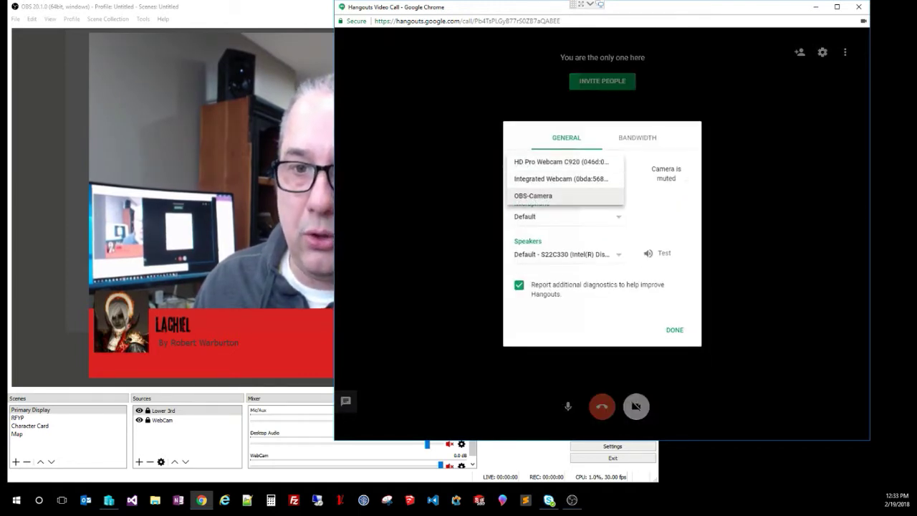
{"action": "left_click", "coordinate": [544, 195]}
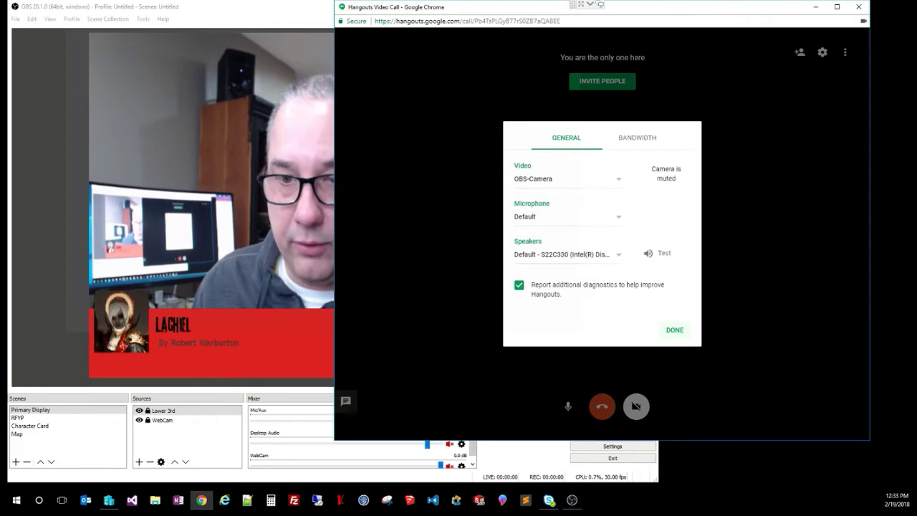
{"action": "left_click", "coordinate": [675, 330]}
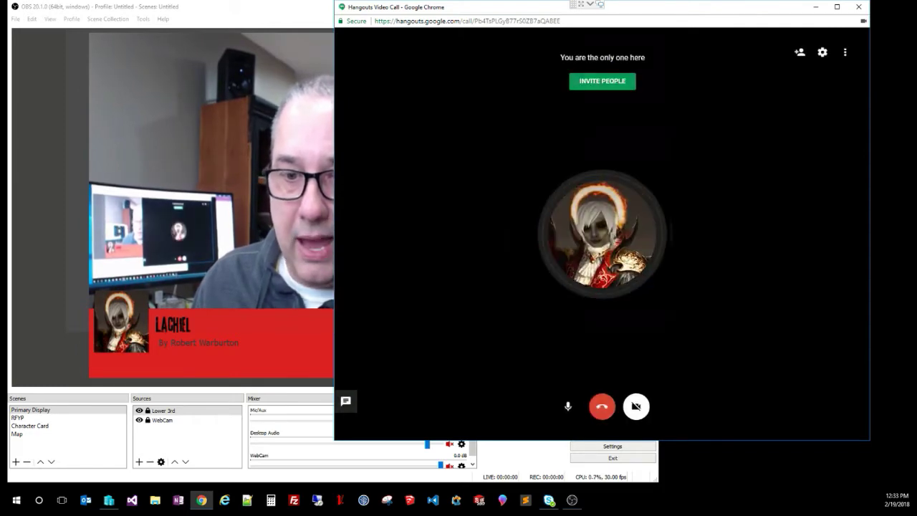
- Turn on the Hangouts camera to send the OBS feed, then switch OBS to RFYP with F2
{"action": "key", "text": "ctrl+e"}
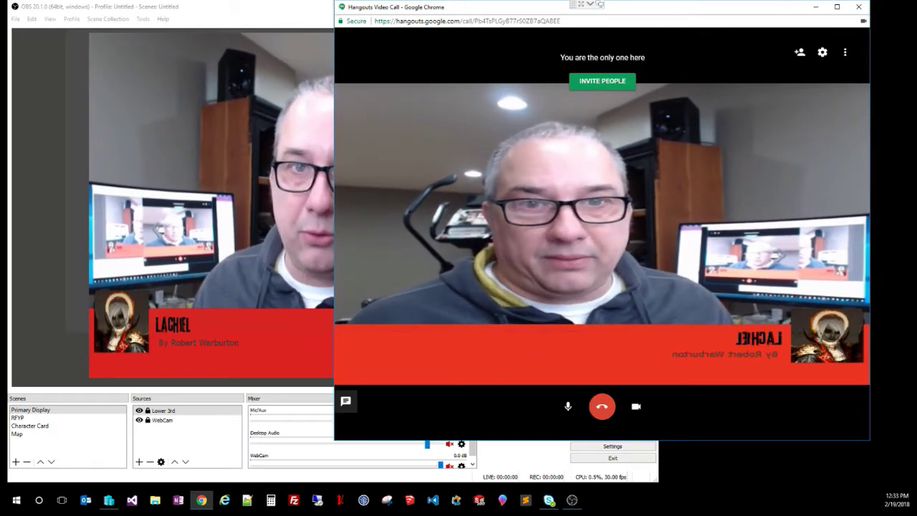
{"action": "left_click_drag", "start_coordinate": [502, 7], "coordinate": [477, 14]}
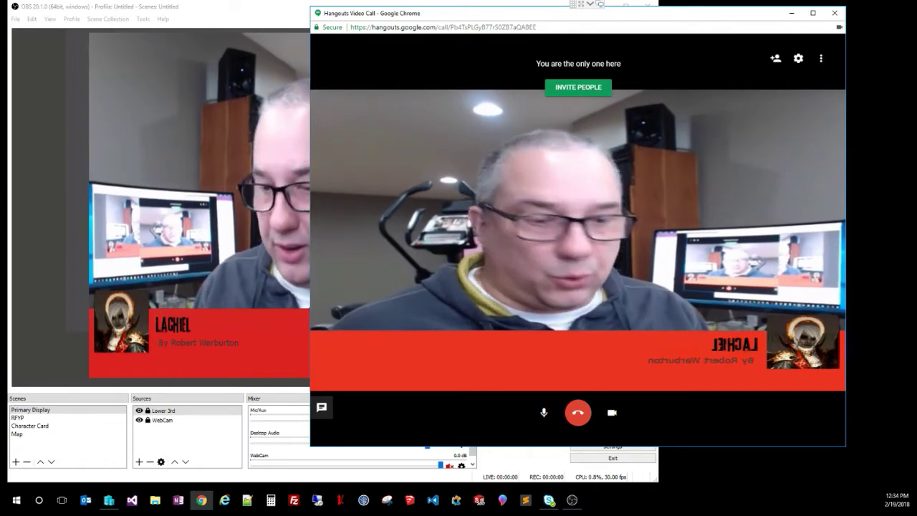
{"action": "key", "text": "F2"}
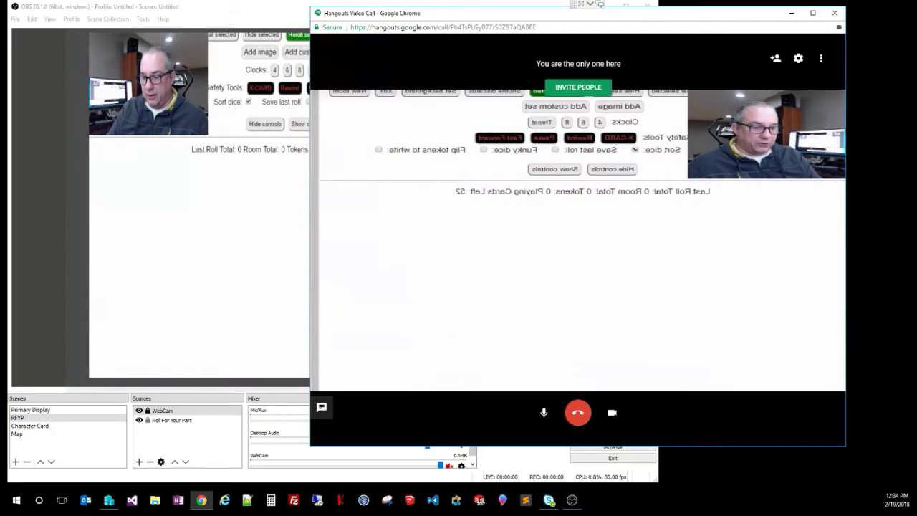
- Show the Character Card scene with F3, then the Map scene with F4
{"action": "key", "text": "F3"}
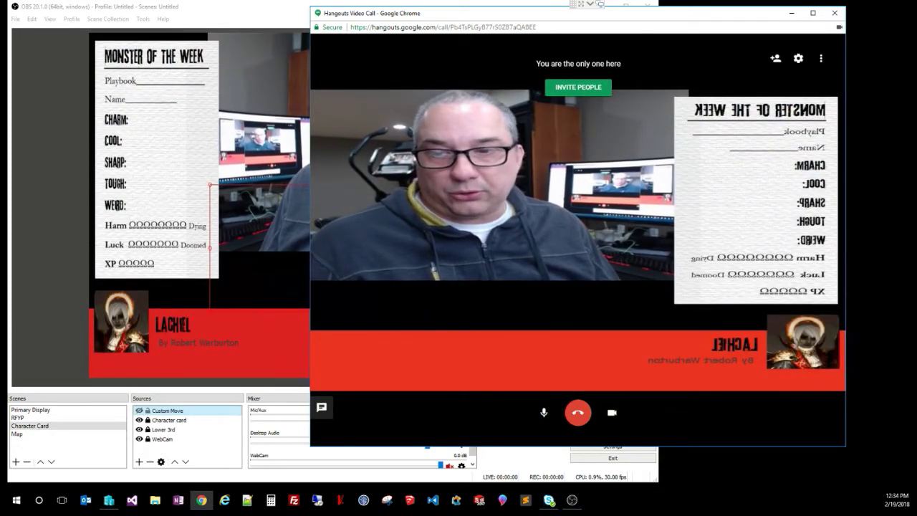
{"action": "key", "text": "alt+Tab"}
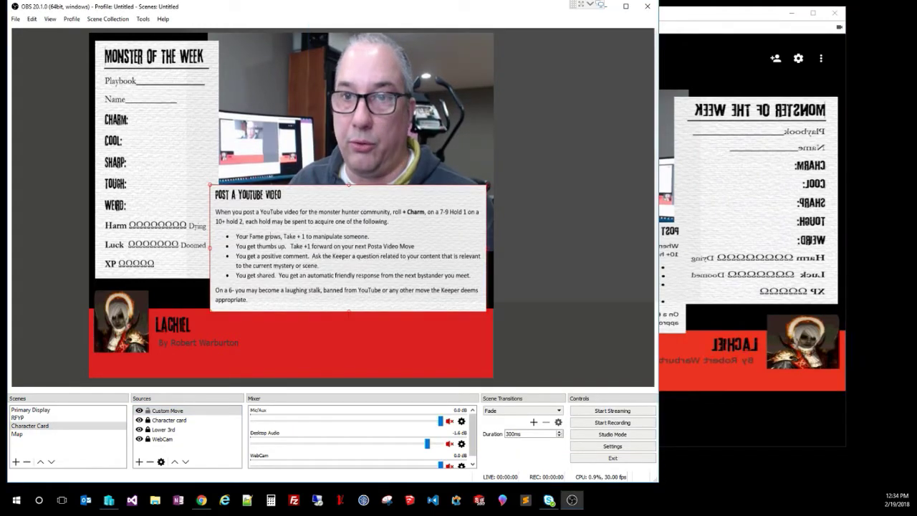
{"action": "key", "text": "alt+Tab"}
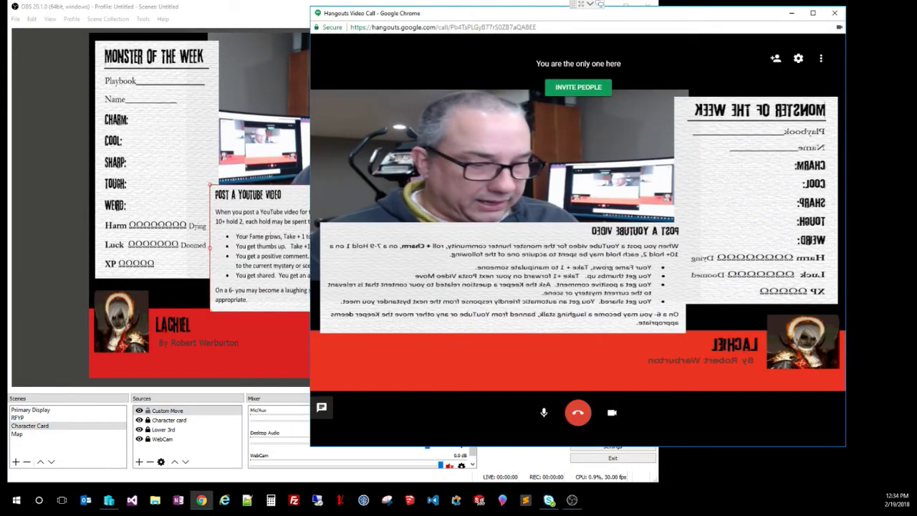
{"action": "key", "text": "F4"}
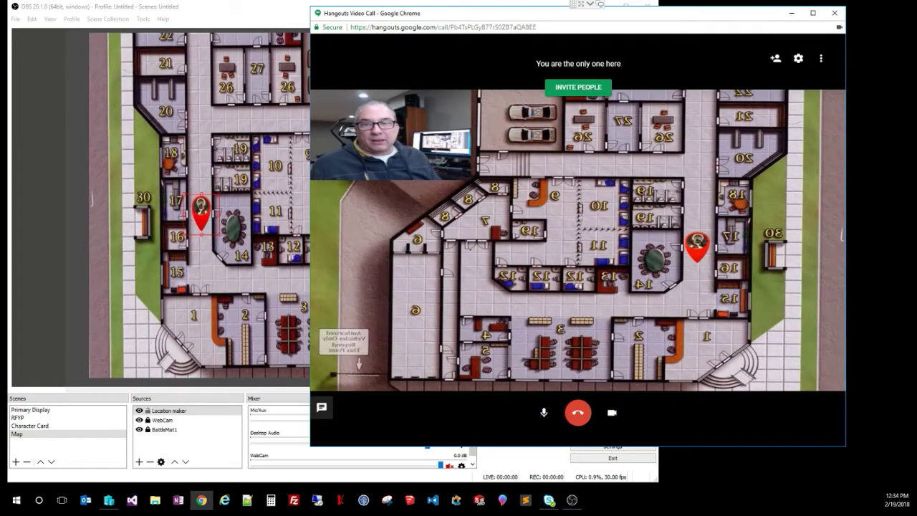
- Move the map marker beside rooms 14 and 13, then return to Primary Display with F1
{"action": "key", "text": "alt+Tab"}
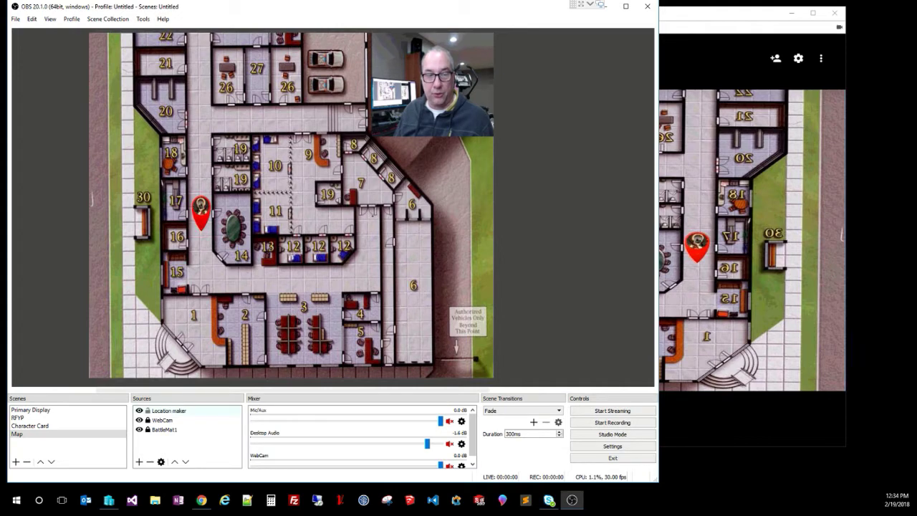
{"action": "left_click", "coordinate": [168, 410]}
{"action": "mouse_move", "coordinate": [201, 215]}
{"action": "left_mouse_down"}
{"action": "mouse_move", "coordinate": [201, 265]}
{"action": "mouse_move", "coordinate": [238, 264]}
{"action": "left_mouse_up"}
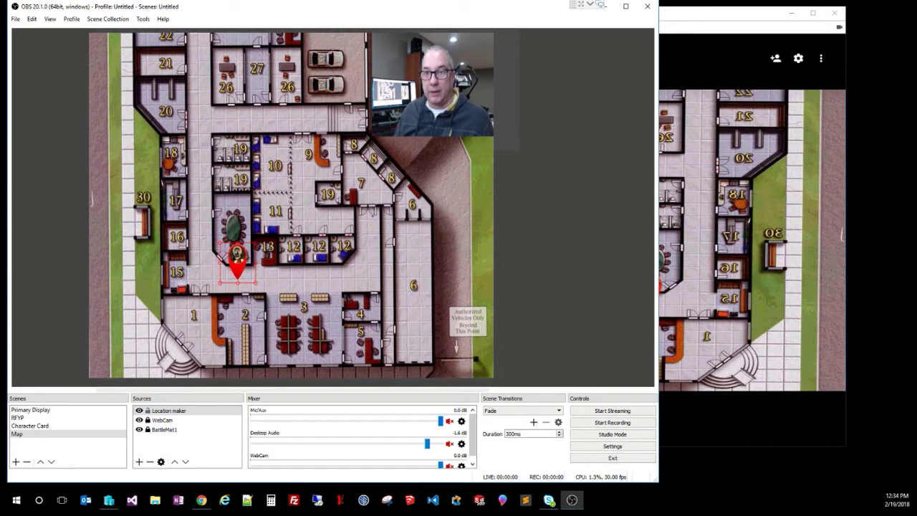
{"action": "key", "text": "alt+Tab"}
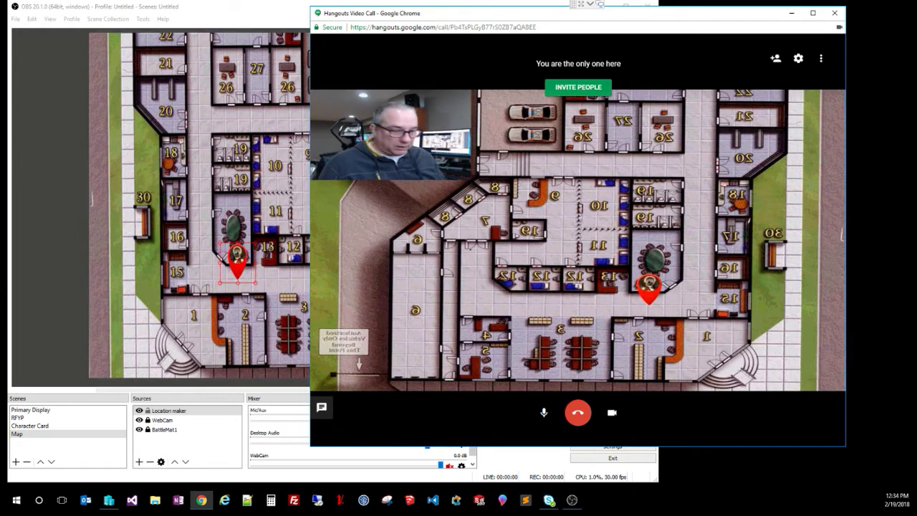
{"action": "key", "text": "F1"}
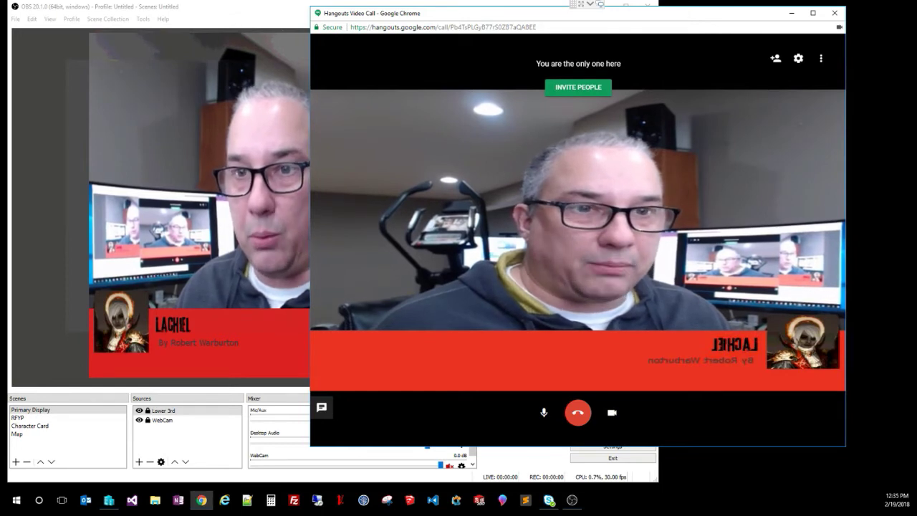
{"action": "left_click", "coordinate": [798, 58]}
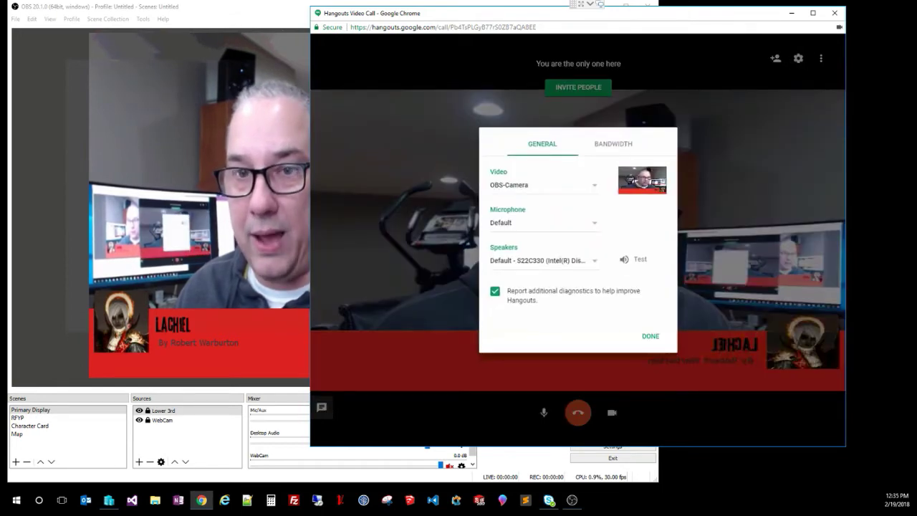
{"action": "left_click", "coordinate": [650, 336]}
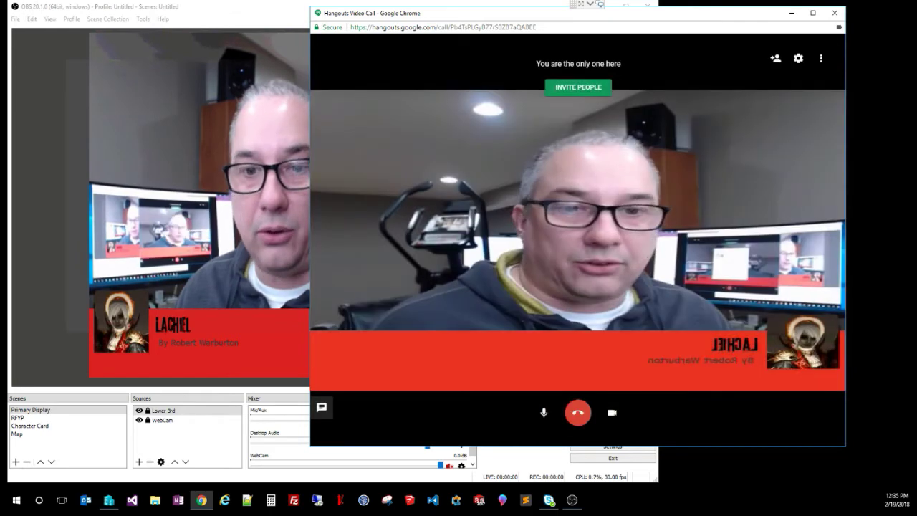